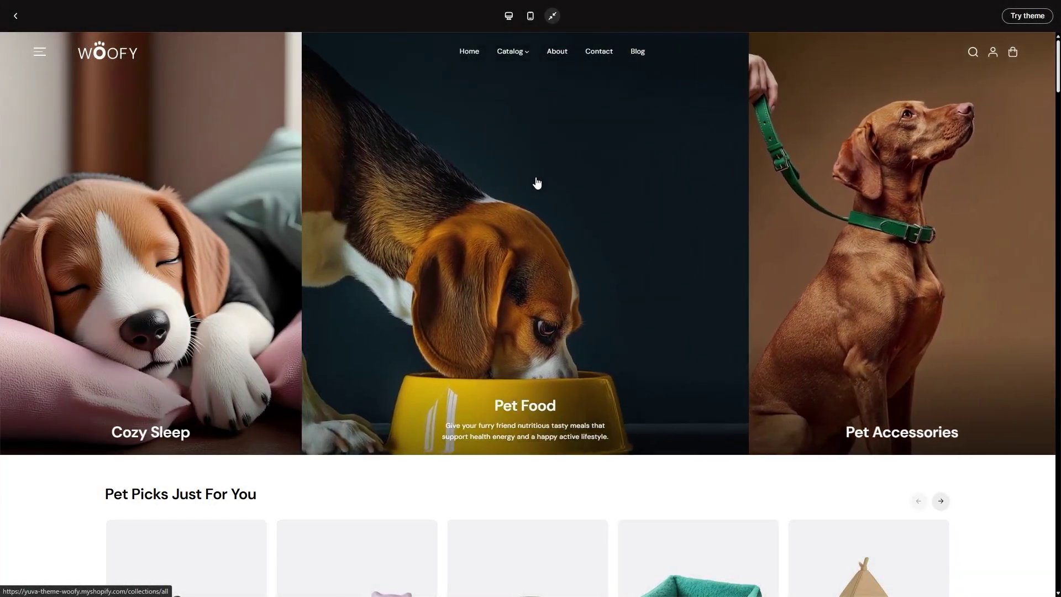
Add an Image with text section below the Smart Feeding image banner on the home page
{"action": "scroll", "coordinate": [536, 182], "scroll_direction": "down", "scroll_amount": 15}
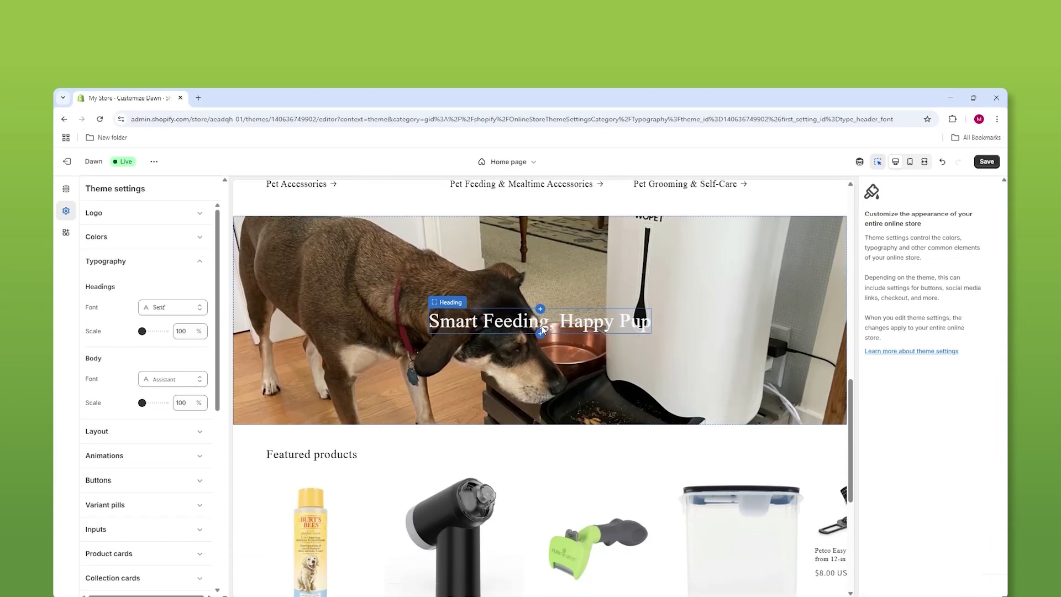
{"action": "mouse_move", "coordinate": [541, 420]}
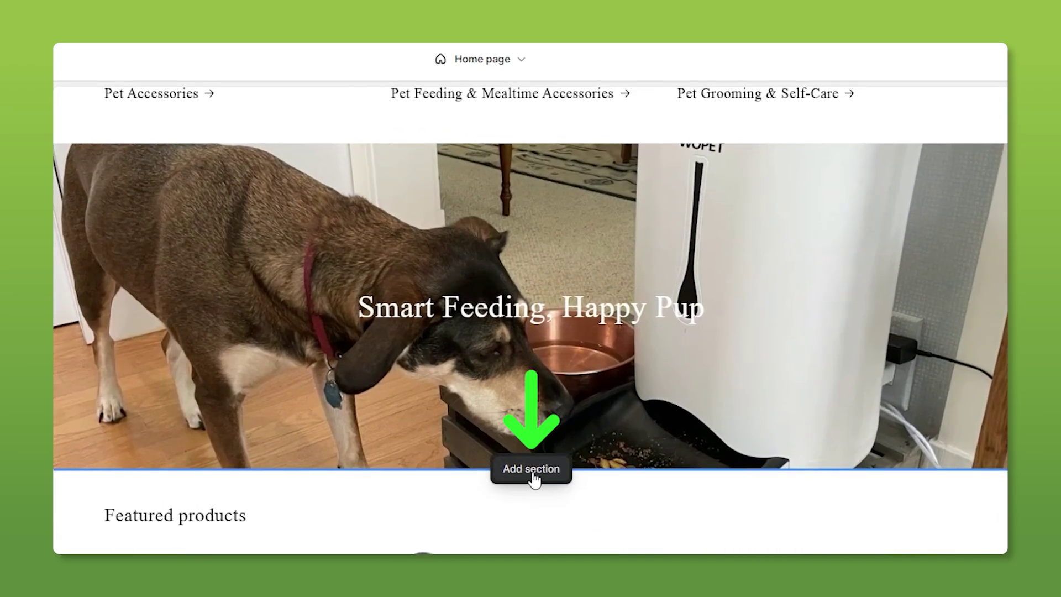
{"action": "left_click", "coordinate": [534, 477]}
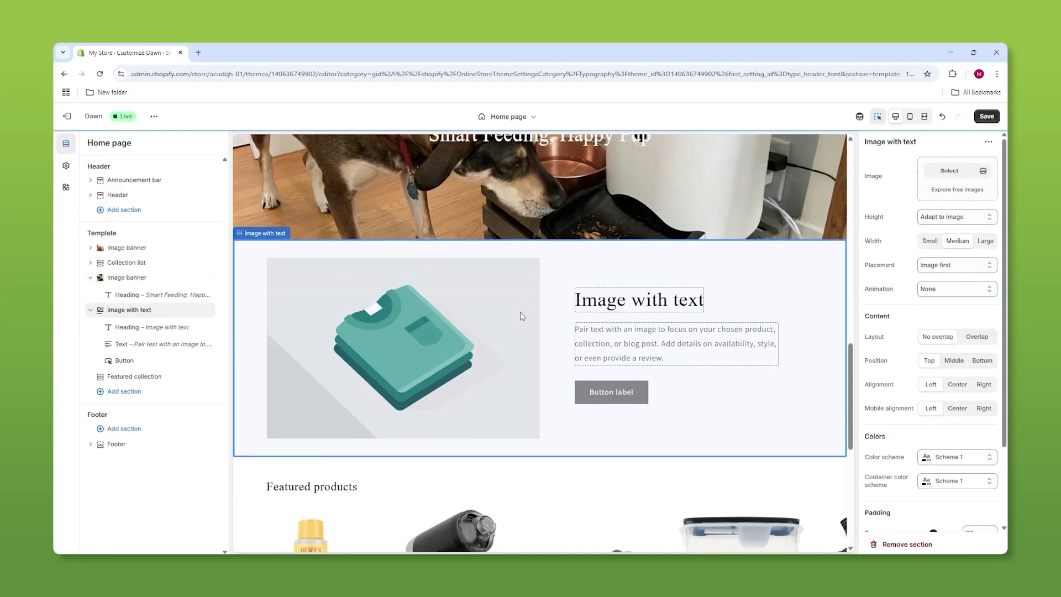
{"action": "left_click", "coordinate": [637, 338]}
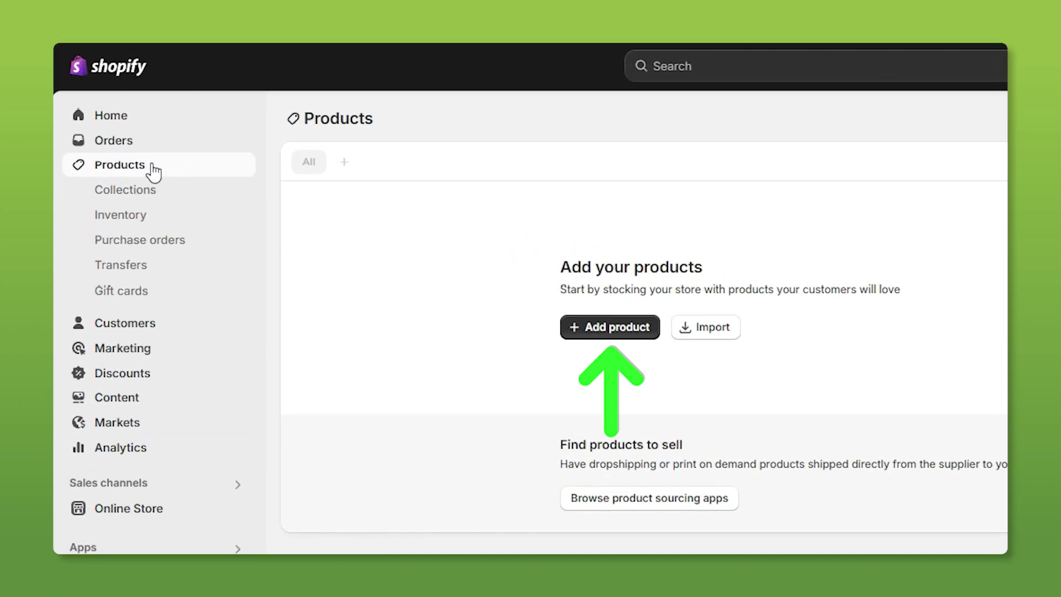
Create a new product titled 'furMe Nail Grinder Tool for furMe Grooming Vacuum Model', dropping the trailing FM-01
{"action": "left_click", "coordinate": [605, 331]}
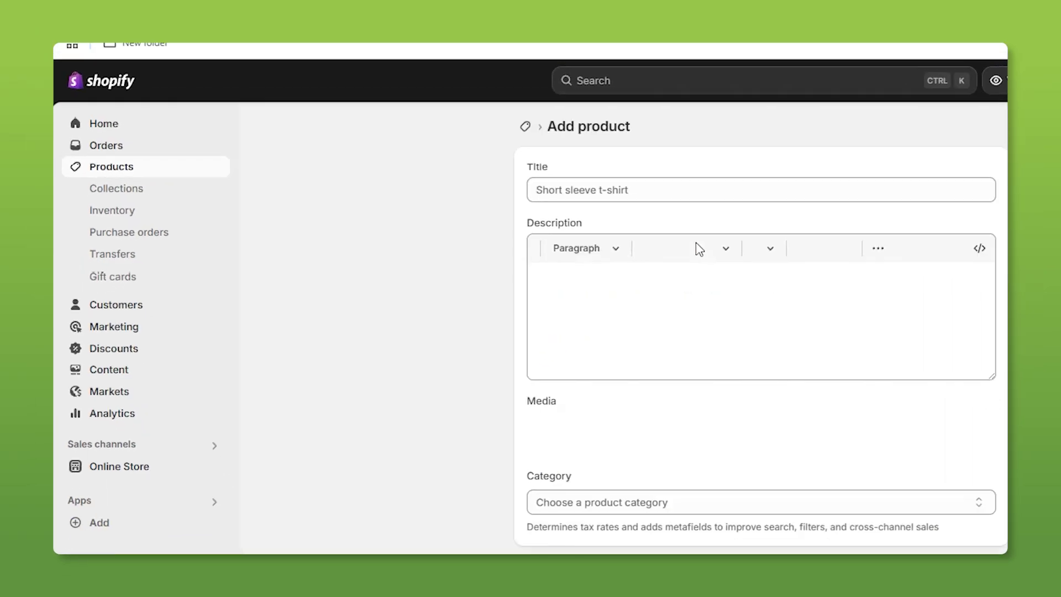
{"action": "type", "text": "furMe Nail Grinder Tool for furMe Grooming Vacuum Model FM-01"}
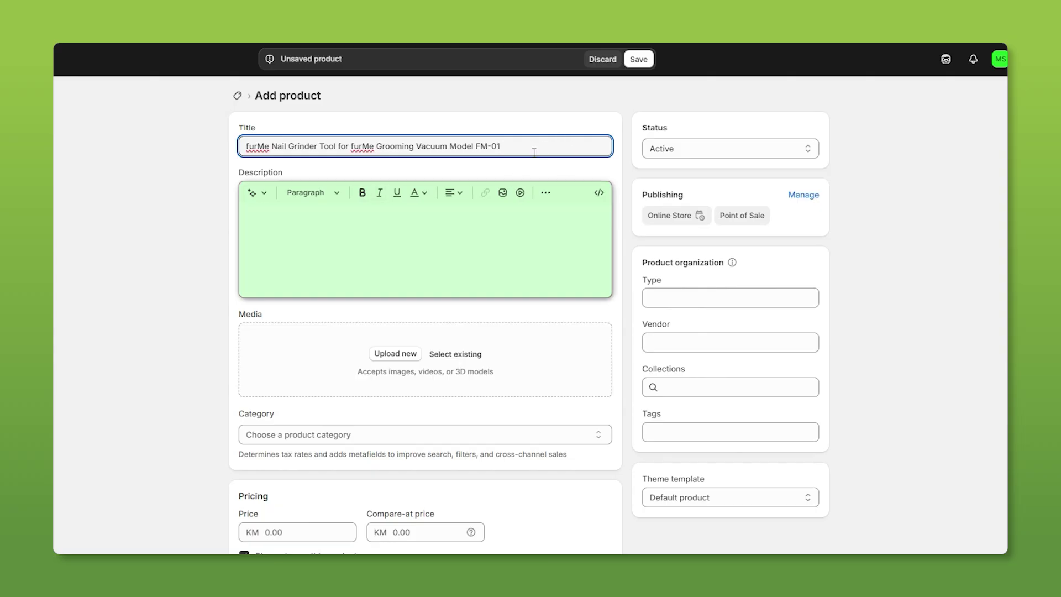
{"action": "left_click_drag", "start_coordinate": [534, 152], "coordinate": [477, 149]}
{"action": "key", "text": "BackSpace"}
Generate an AI product description from the product name as keywords and keep it
{"action": "left_click", "coordinate": [438, 277]}
{"action": "left_click", "coordinate": [252, 193]}
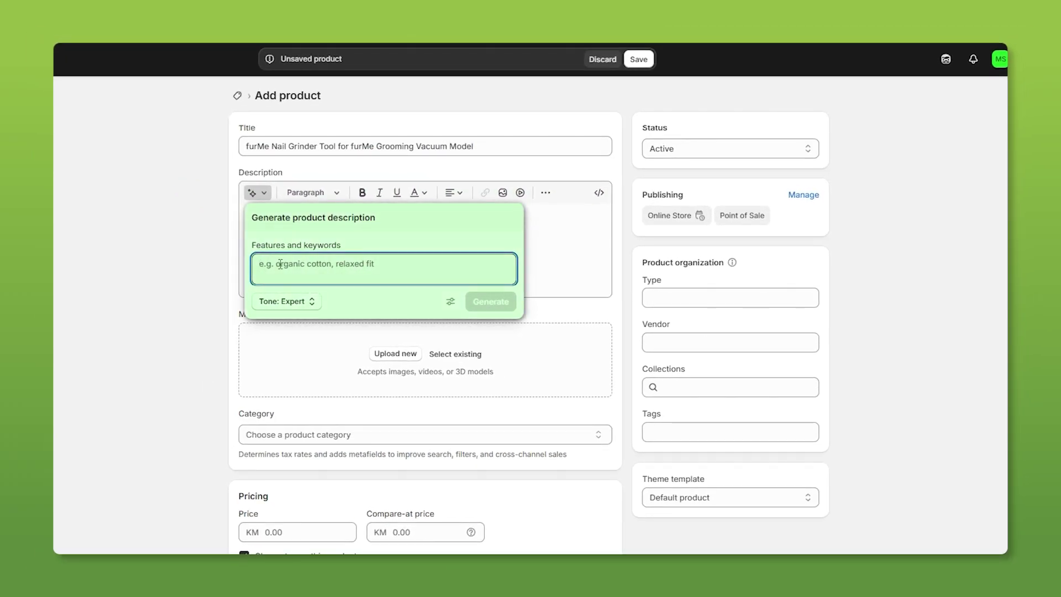
{"action": "type", "text": "furMe Nail Grinder Tool for furMe Grooming Vacuum Model FM-01"}
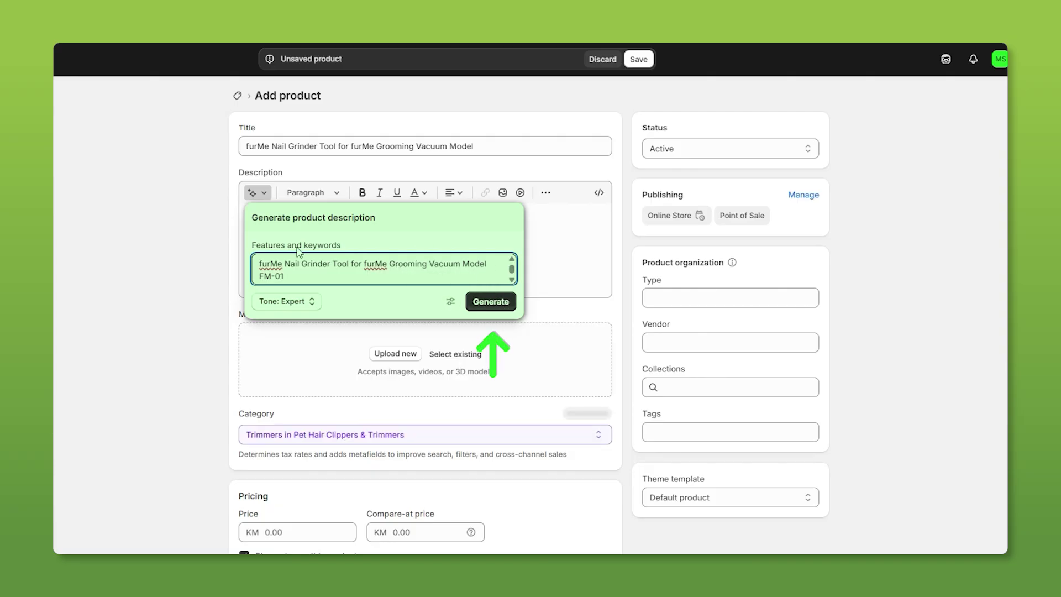
{"action": "left_click", "coordinate": [488, 305]}
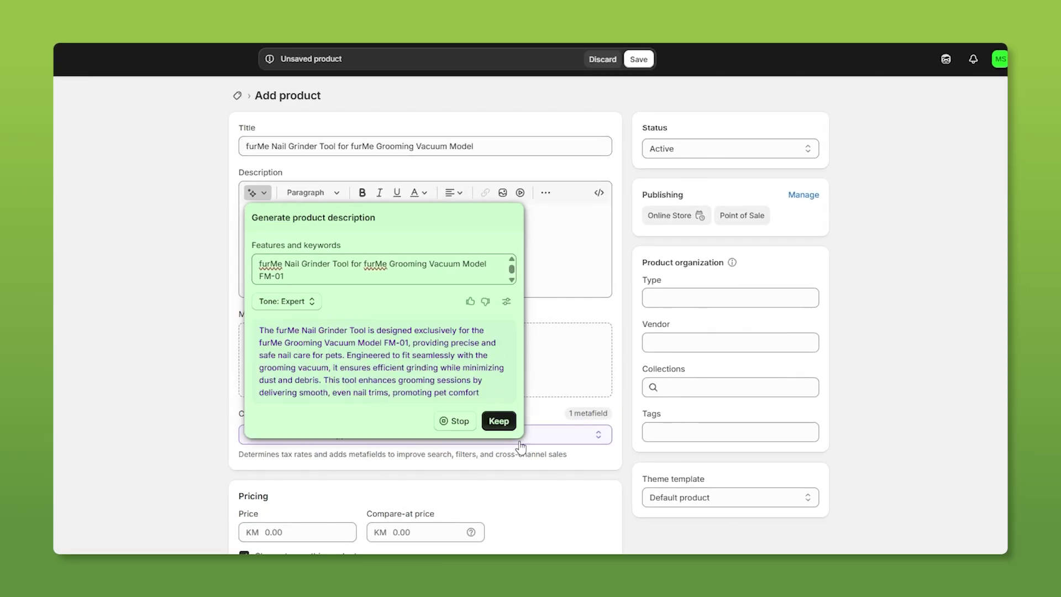
{"action": "left_click", "coordinate": [500, 447]}
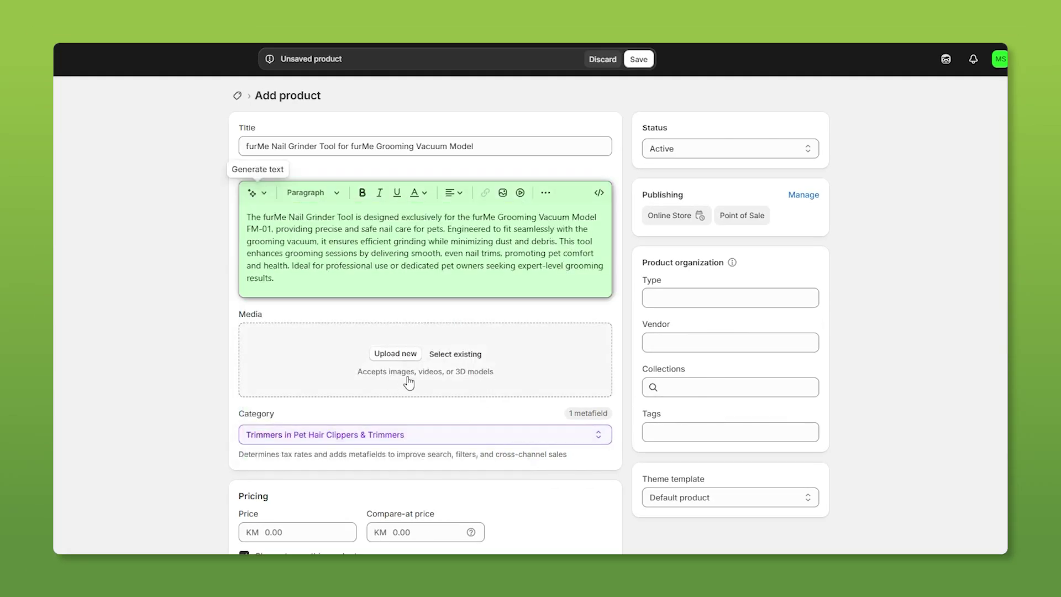
Upload the nail grinder photo into the product's media
{"action": "left_click", "coordinate": [394, 353]}
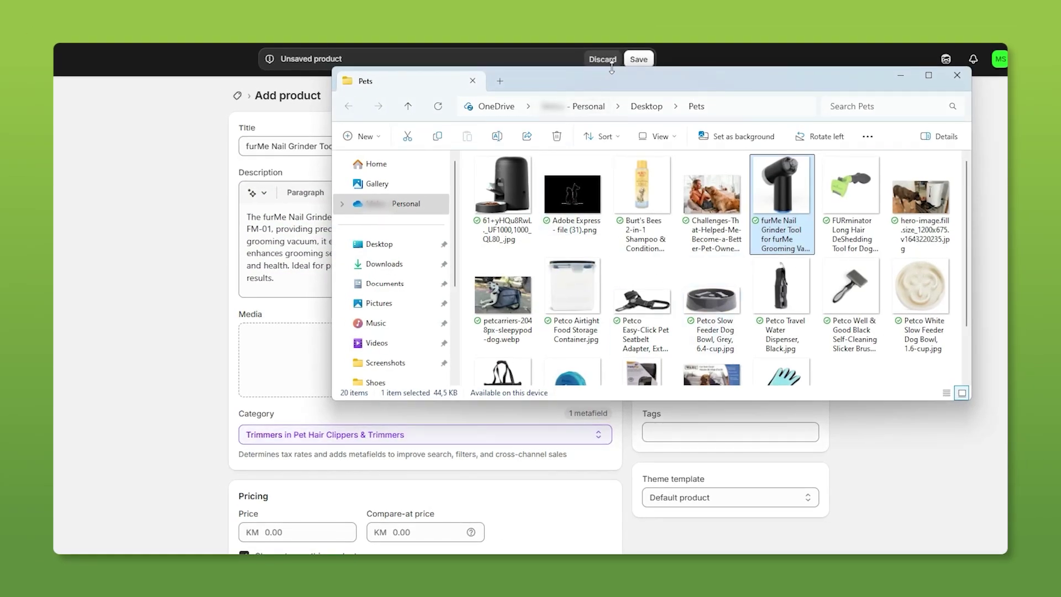
{"action": "left_click_drag", "start_coordinate": [502, 290], "coordinate": [293, 349]}
{"action": "left_click_drag", "start_coordinate": [782, 188], "coordinate": [304, 365]}
Set the price to KM 25 and the Shop location stock quantity to 100
{"action": "scroll", "coordinate": [332, 387], "scroll_direction": "down", "scroll_amount": 3}
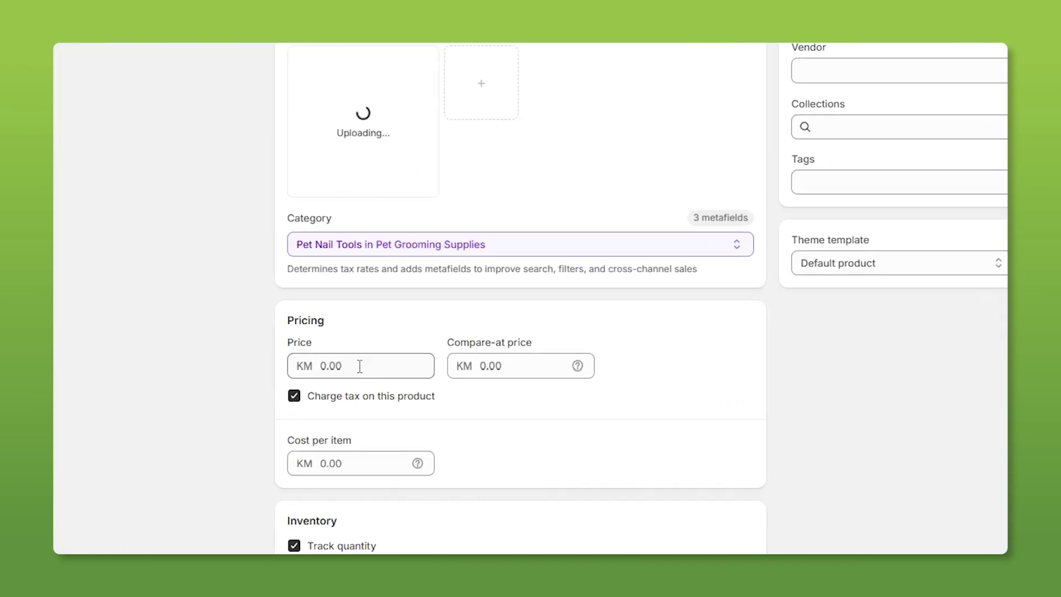
{"action": "left_click", "coordinate": [359, 363]}
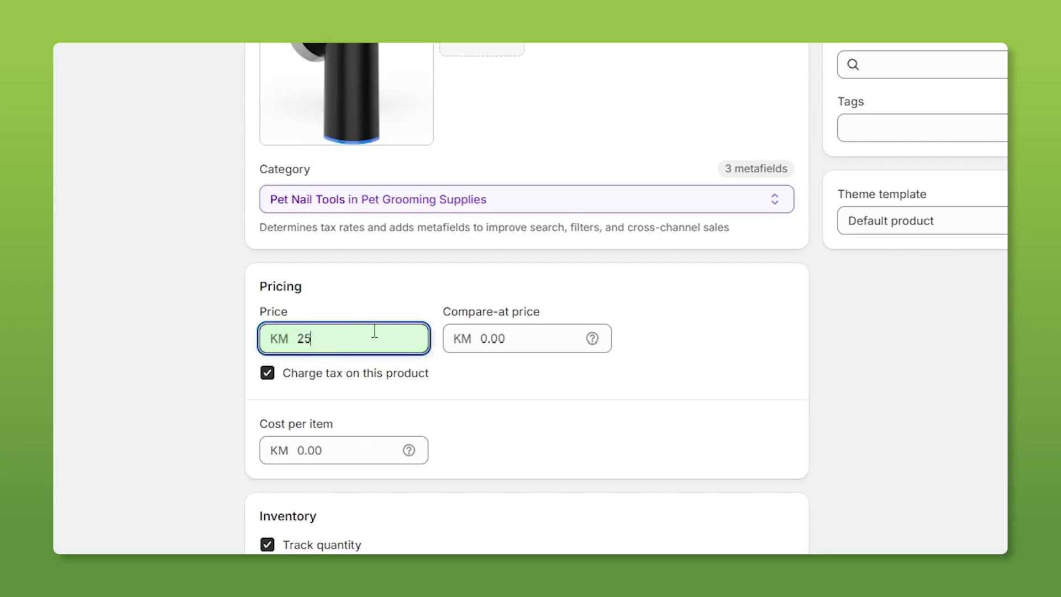
{"action": "scroll", "coordinate": [792, 301], "scroll_direction": "down", "scroll_amount": 8}
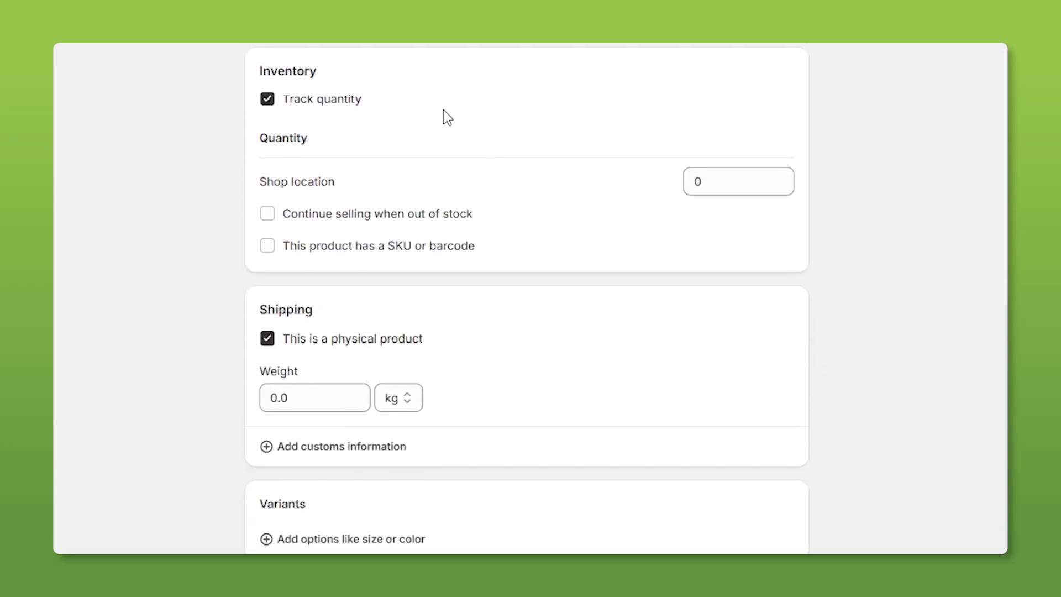
{"action": "left_click", "coordinate": [732, 179]}
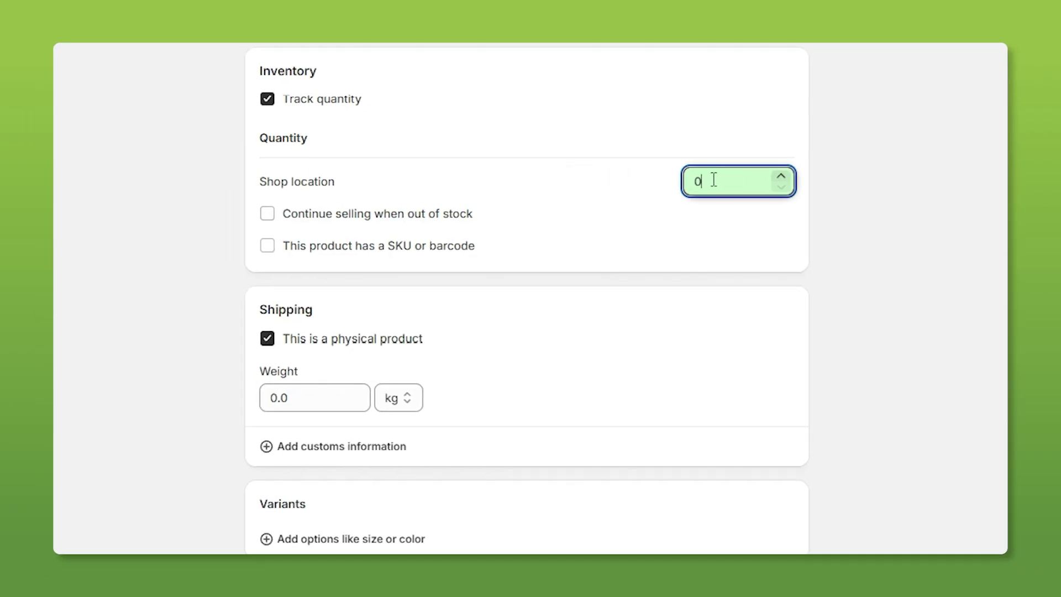
{"action": "scroll", "coordinate": [949, 150], "scroll_direction": "down", "scroll_amount": 4}
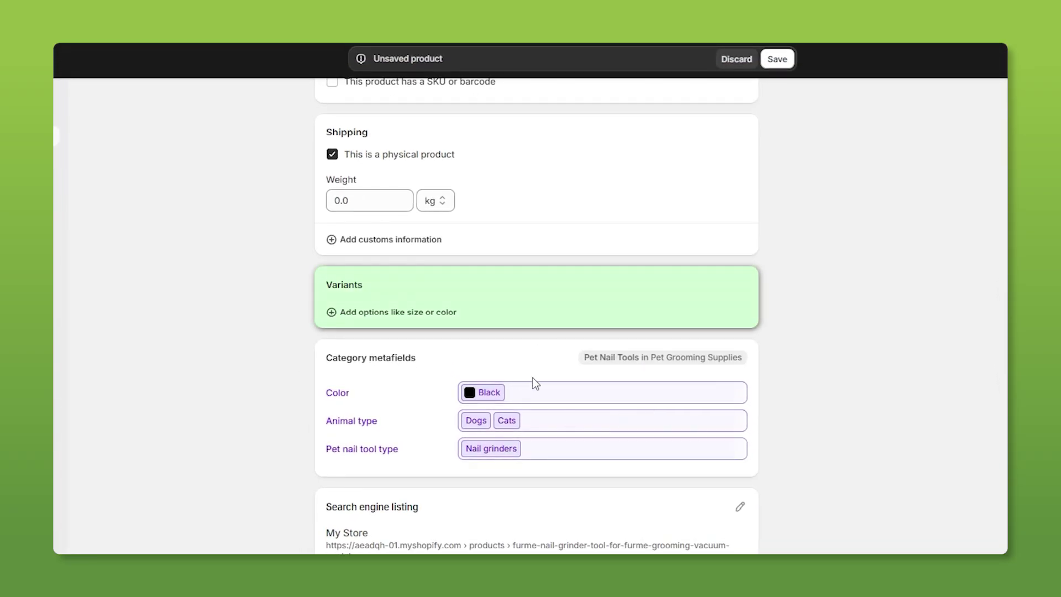
{"action": "scroll", "coordinate": [480, 338], "scroll_direction": "up", "scroll_amount": 10}
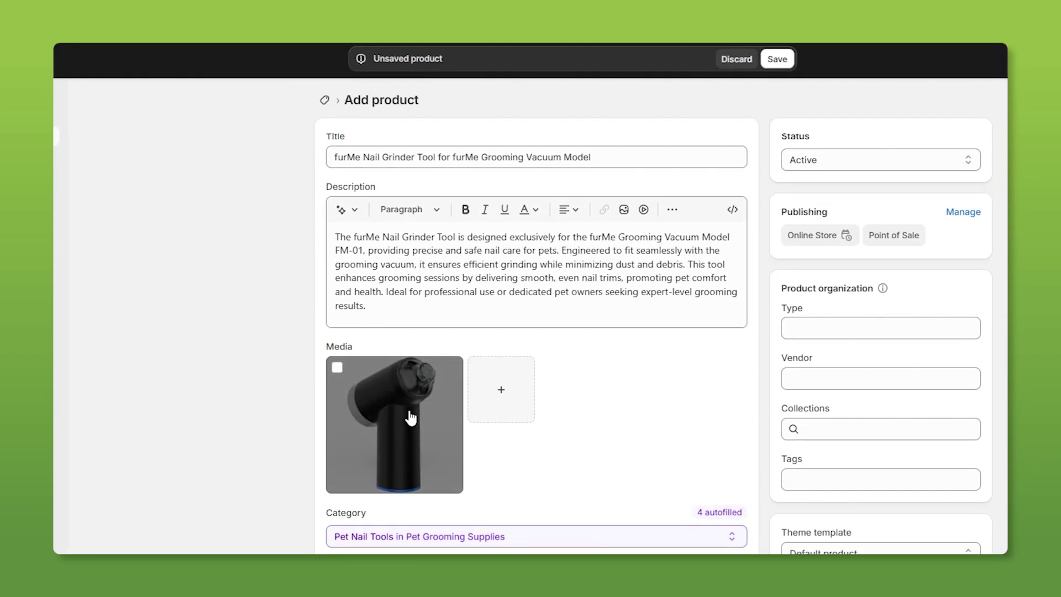
{"action": "scroll", "coordinate": [452, 242], "scroll_direction": "down", "scroll_amount": 10}
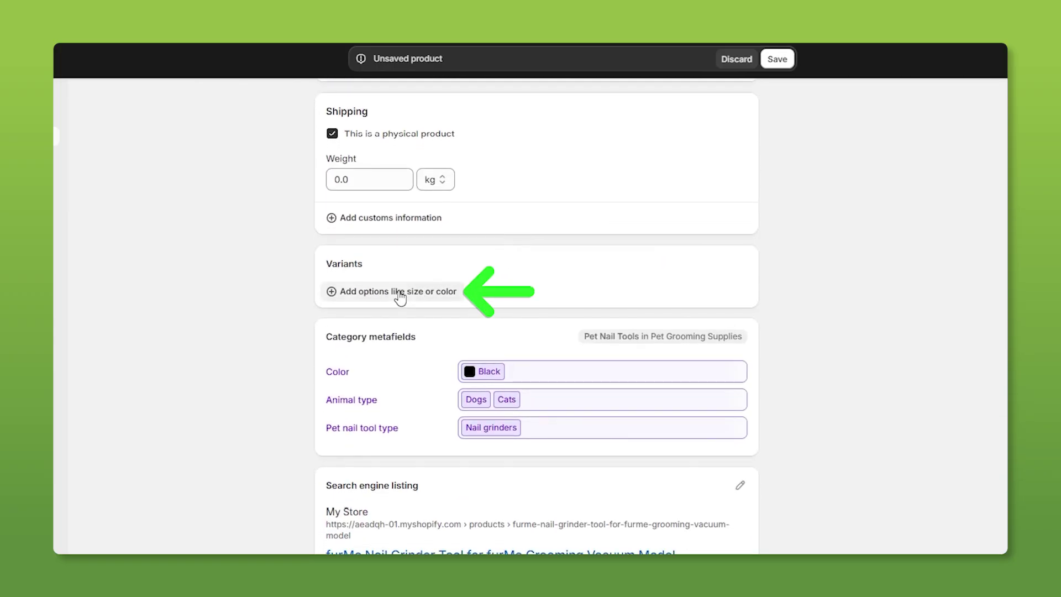
Add Color and Animal type as the product's variant options
{"action": "left_click", "coordinate": [400, 294]}
{"action": "left_click", "coordinate": [370, 373]}
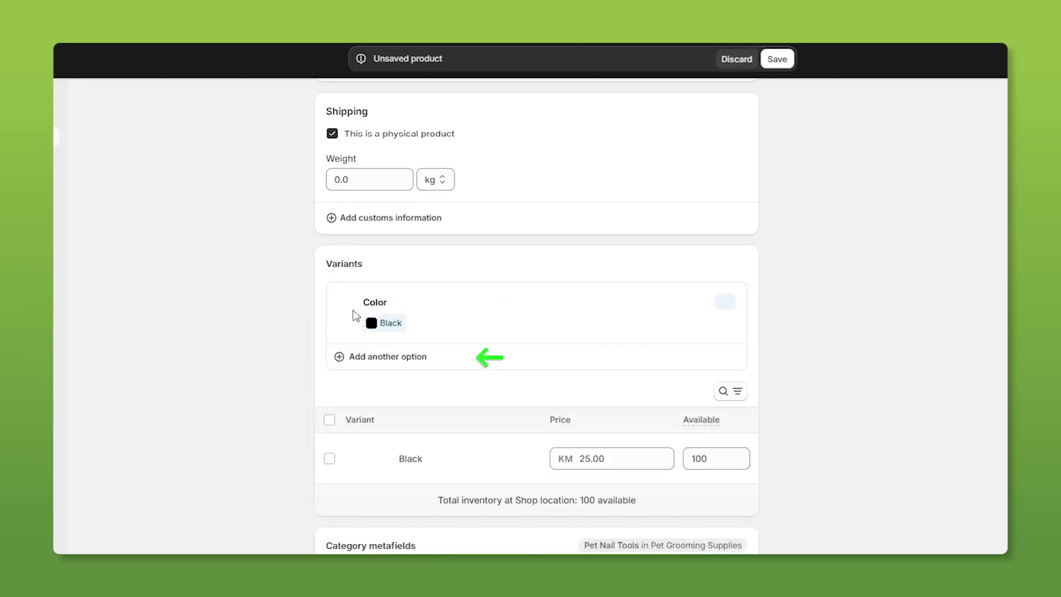
{"action": "left_click", "coordinate": [360, 357]}
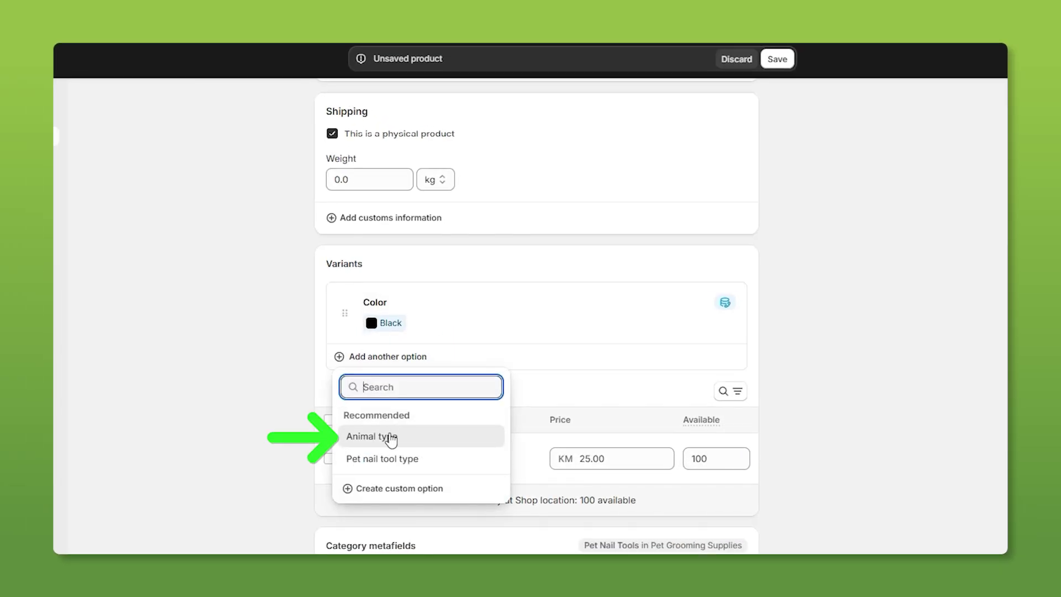
{"action": "left_click", "coordinate": [387, 437]}
Create a trial custom Material option, then delete it
{"action": "scroll", "coordinate": [389, 427], "scroll_direction": "down", "scroll_amount": 3}
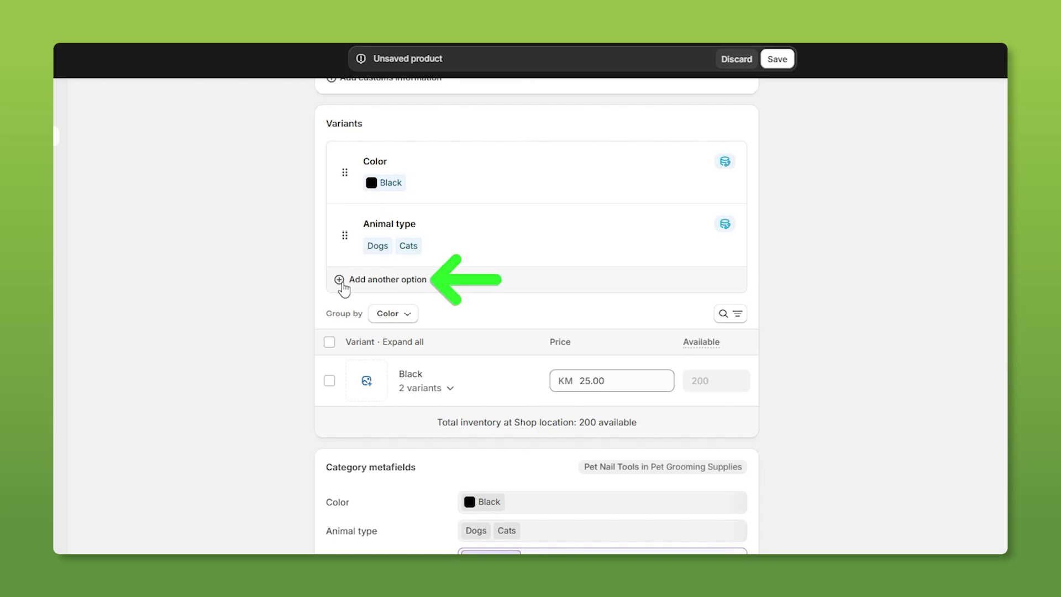
{"action": "left_click", "coordinate": [343, 284]}
{"action": "left_click", "coordinate": [367, 390]}
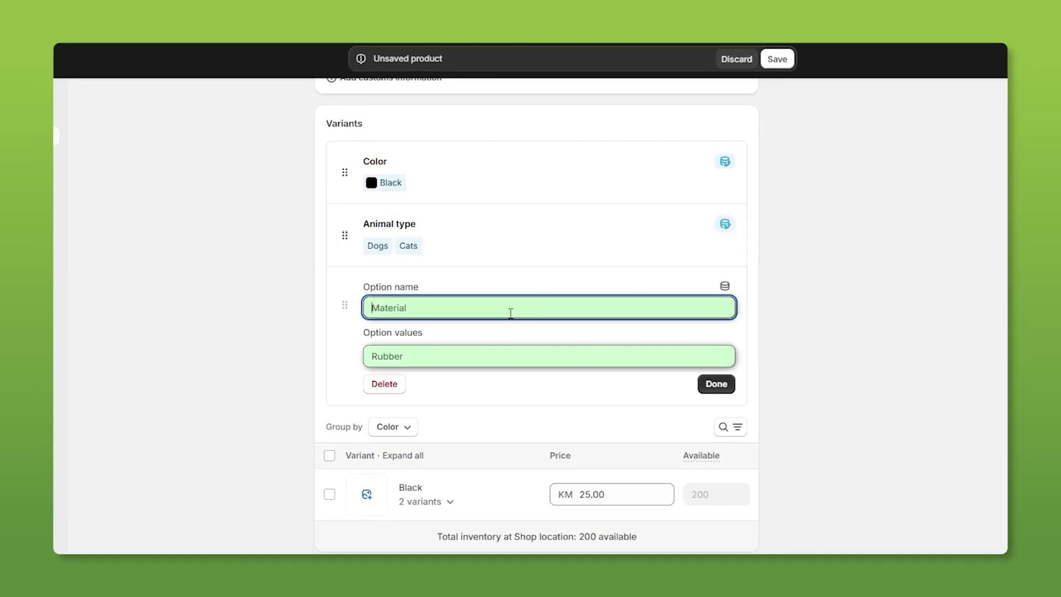
{"action": "left_click", "coordinate": [387, 387]}
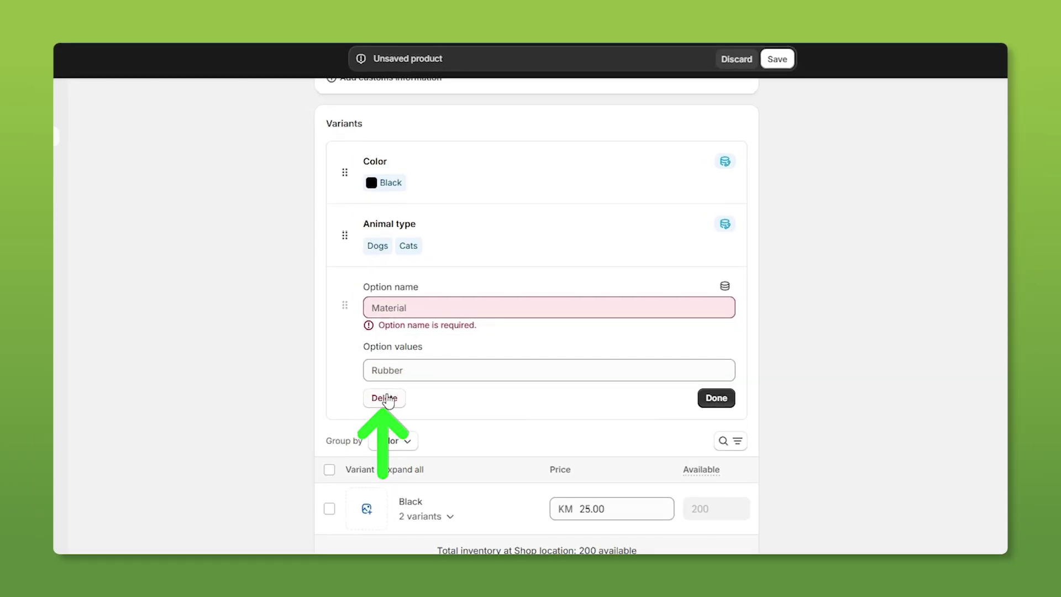
{"action": "left_click", "coordinate": [385, 399]}
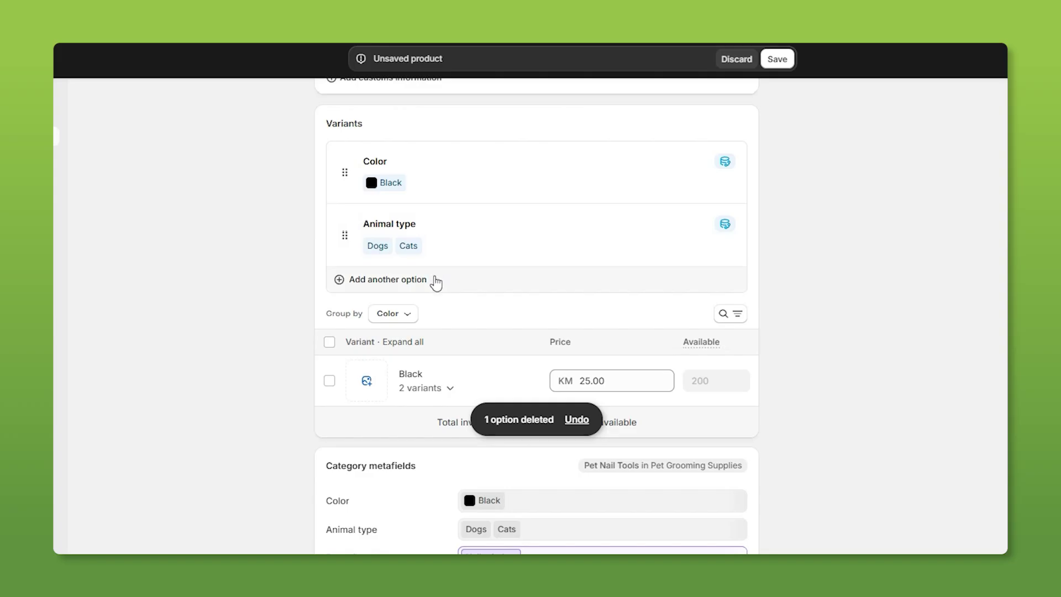
{"action": "scroll", "coordinate": [630, 299], "scroll_direction": "up", "scroll_amount": 10}
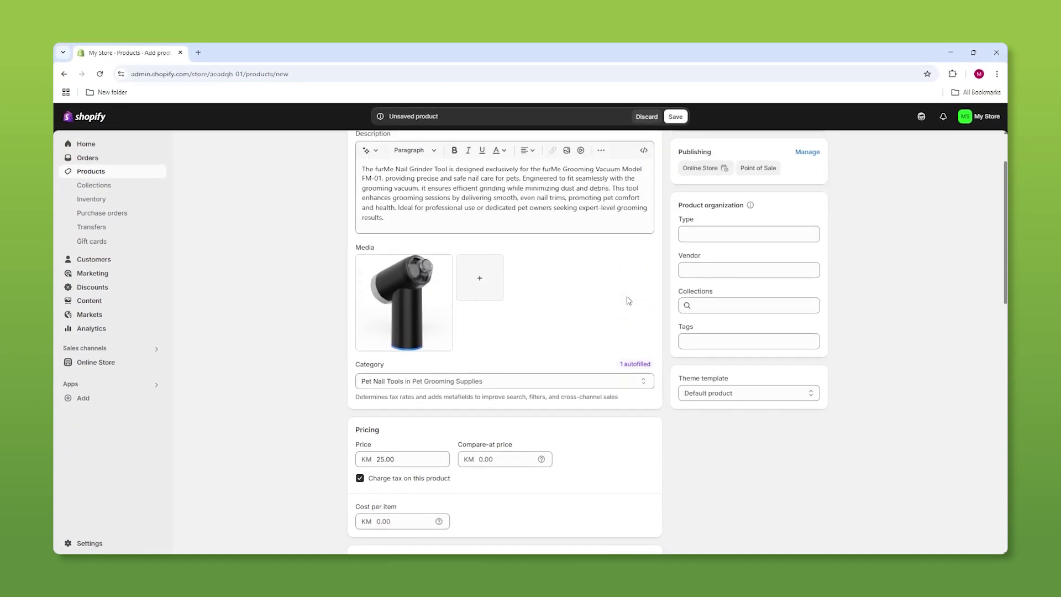
{"action": "scroll", "coordinate": [628, 300], "scroll_direction": "up", "scroll_amount": 2}
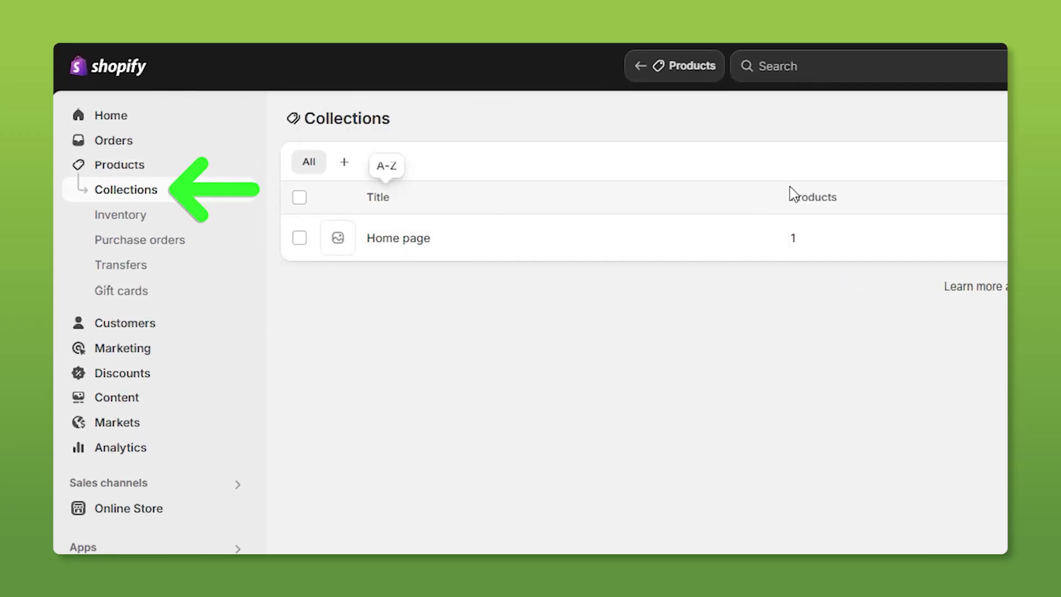
Start a new collection titled 'Pet Accessories'
{"action": "left_click", "coordinate": [945, 125]}
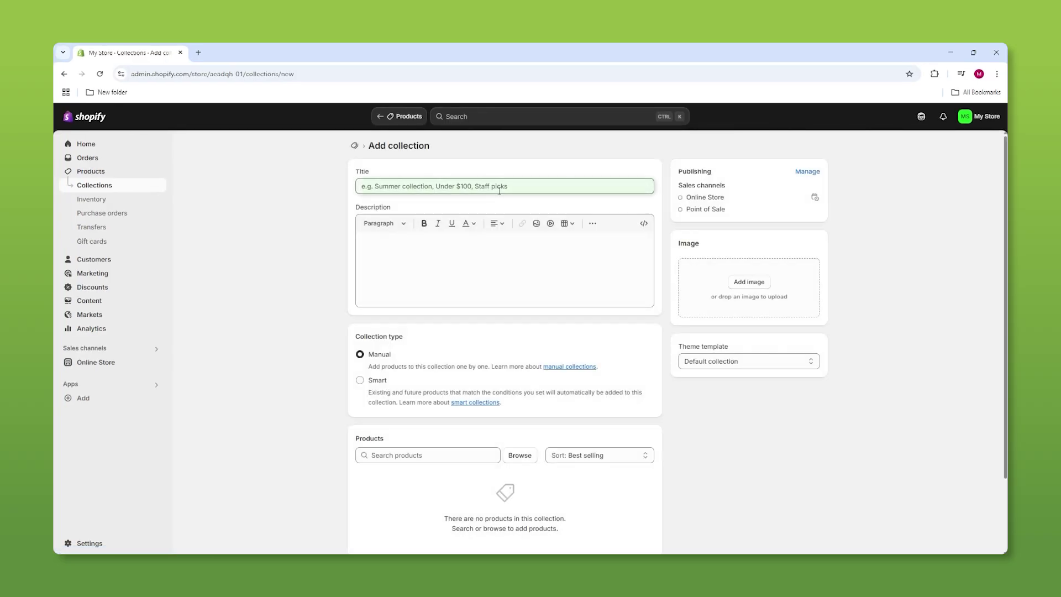
{"action": "type", "text": "Pet Accessories"}
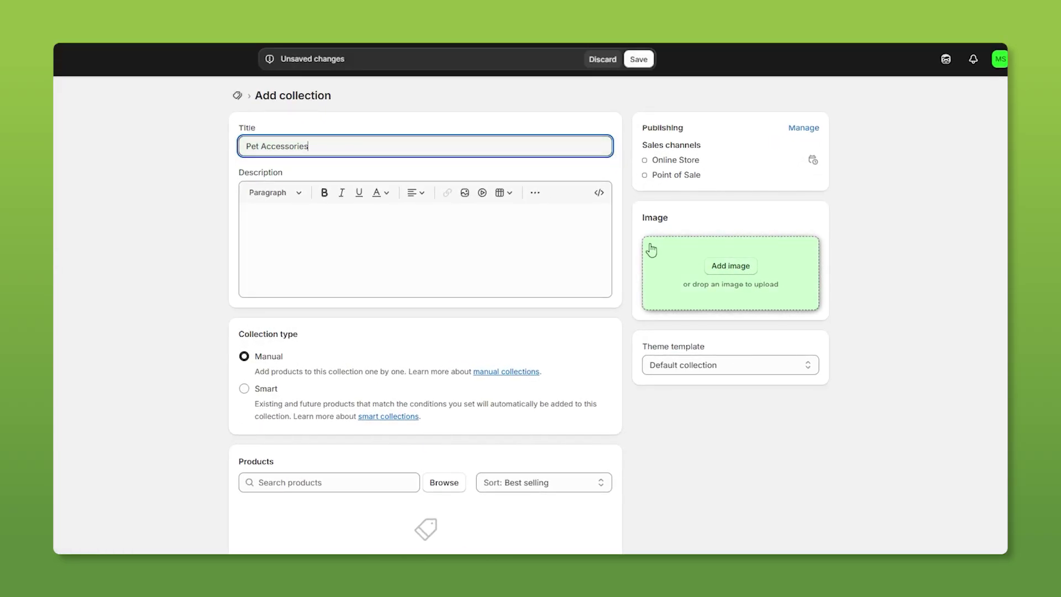
{"action": "left_click", "coordinate": [334, 228]}
{"action": "scroll", "coordinate": [357, 231], "scroll_direction": "down", "scroll_amount": 1}
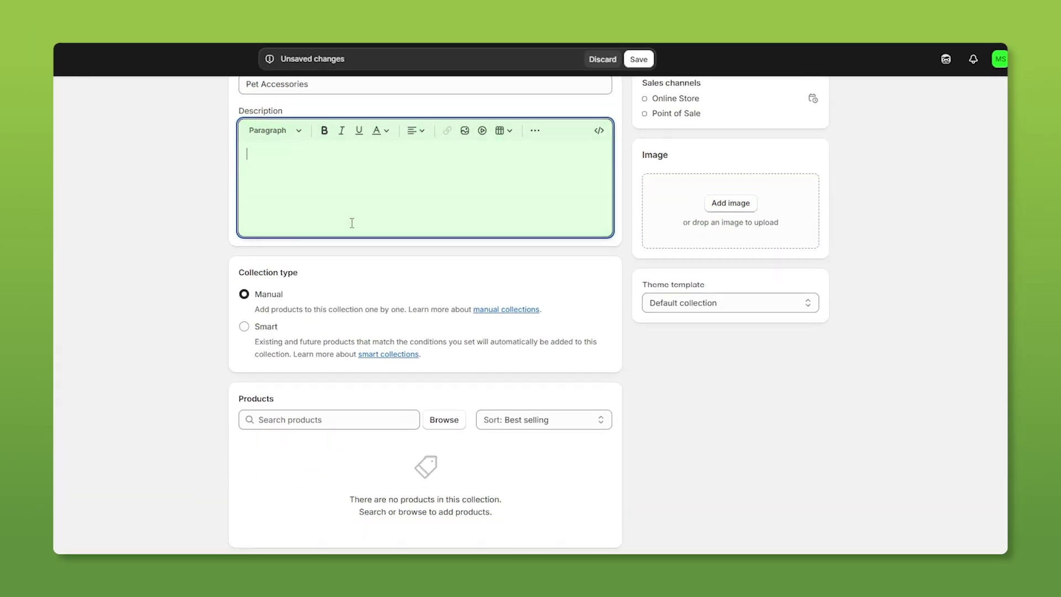
Add the Burt's Bees shampoo, Petco food container and seatbelt adapter, then save the collection
{"action": "left_click", "coordinate": [447, 421]}
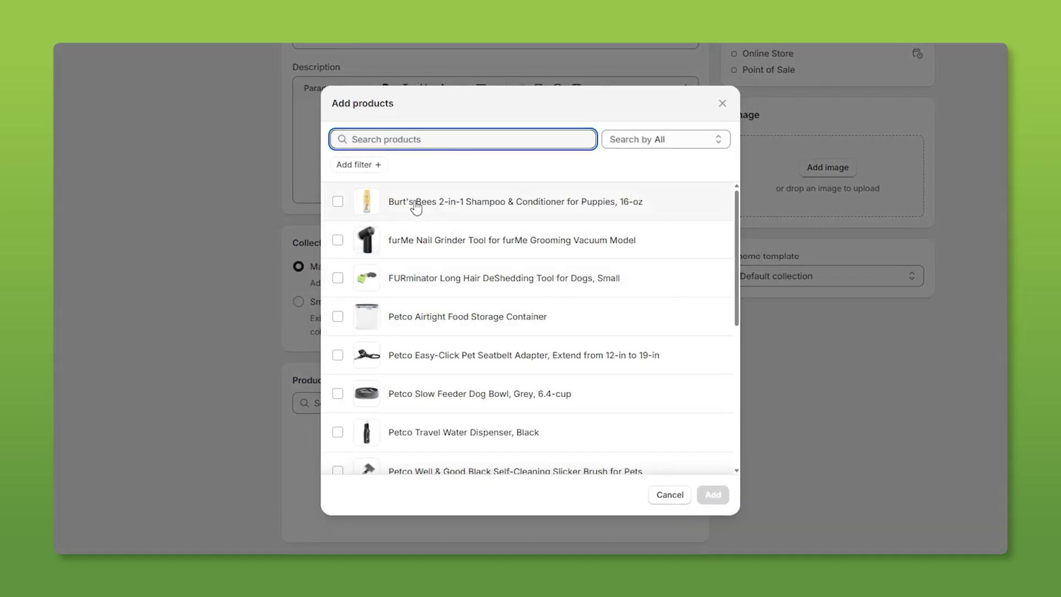
{"action": "left_click", "coordinate": [501, 217]}
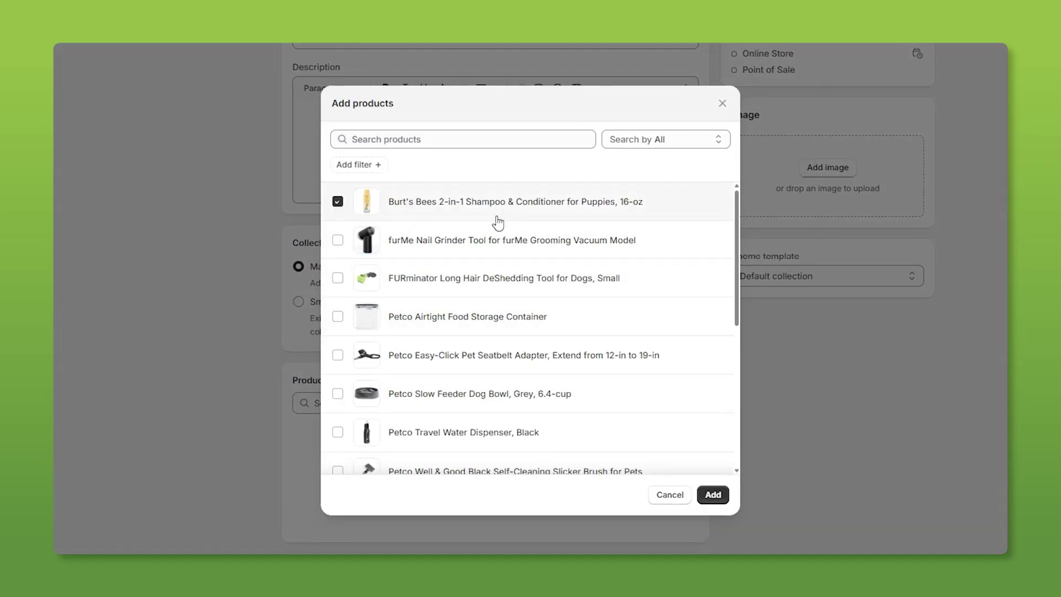
{"action": "left_click", "coordinate": [469, 317]}
{"action": "left_click", "coordinate": [469, 355]}
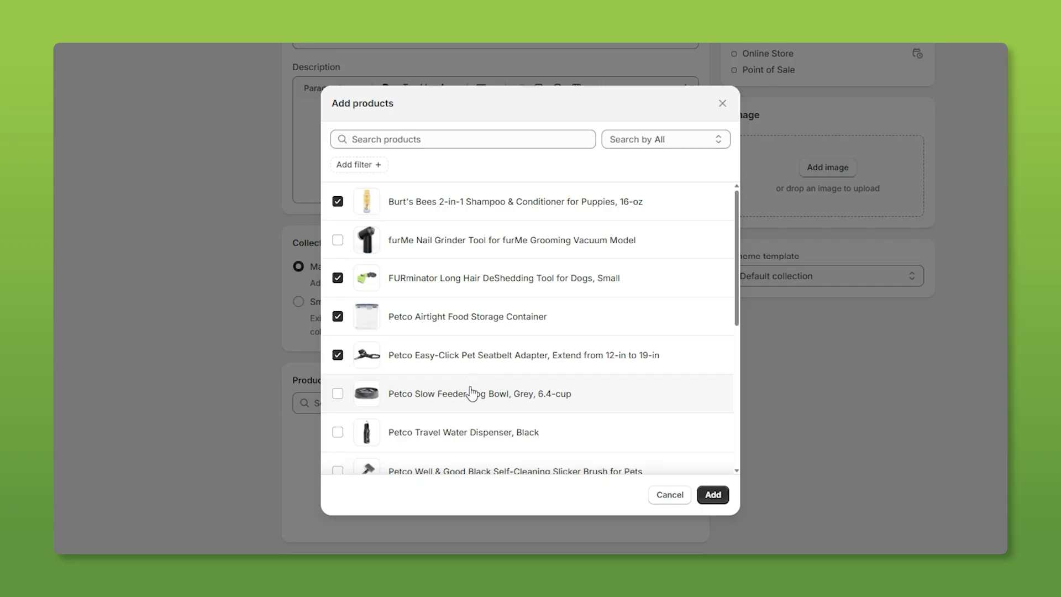
{"action": "left_click", "coordinate": [713, 494]}
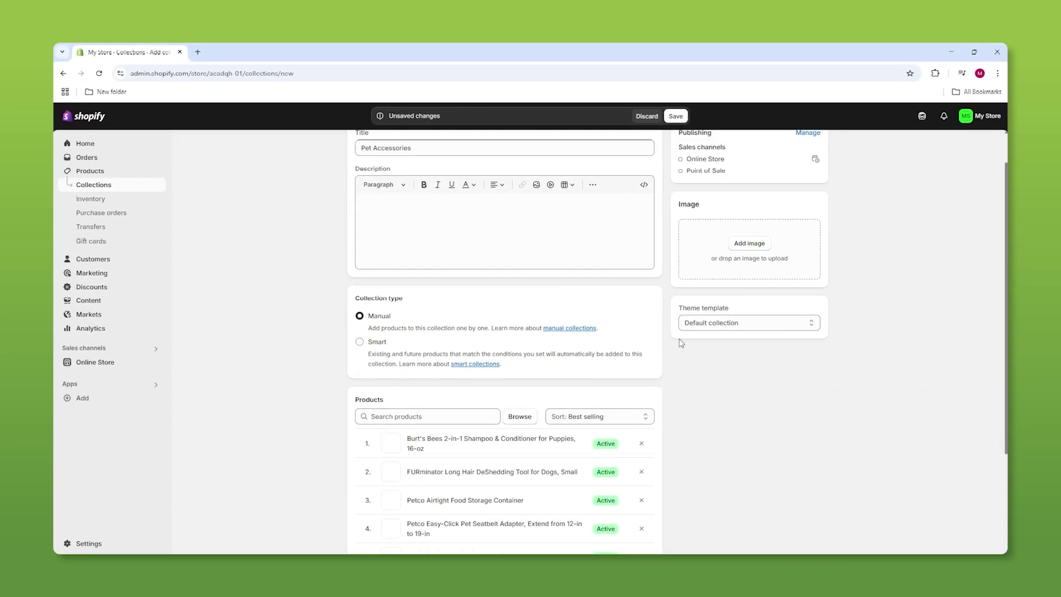
{"action": "scroll", "coordinate": [670, 172], "scroll_direction": "up", "scroll_amount": 1}
{"action": "left_click", "coordinate": [676, 116]}
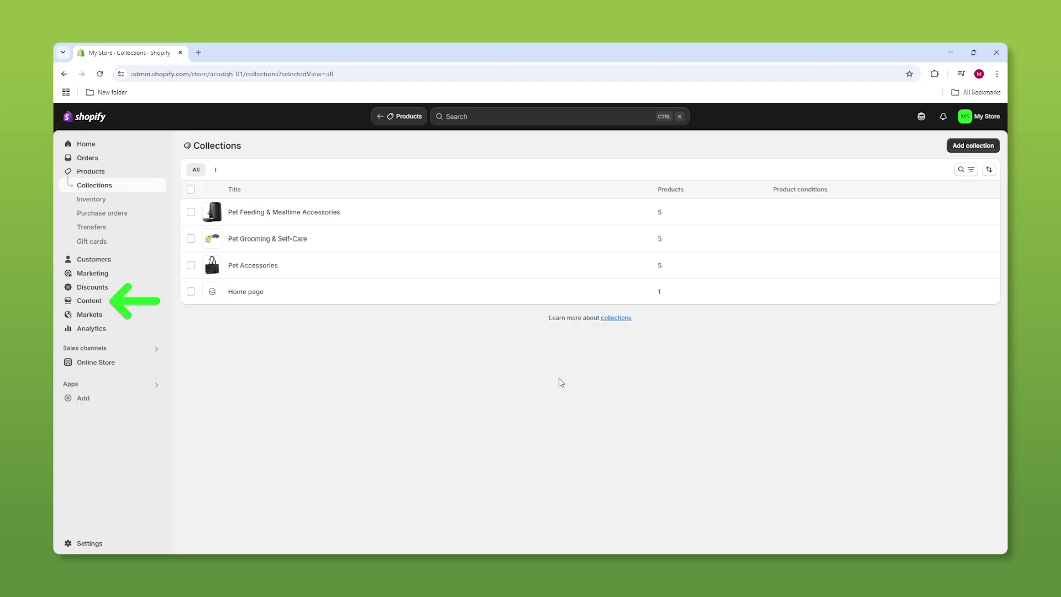
Add a Main menu item linking to the Pet Accessories collection
{"action": "left_click", "coordinate": [98, 301]}
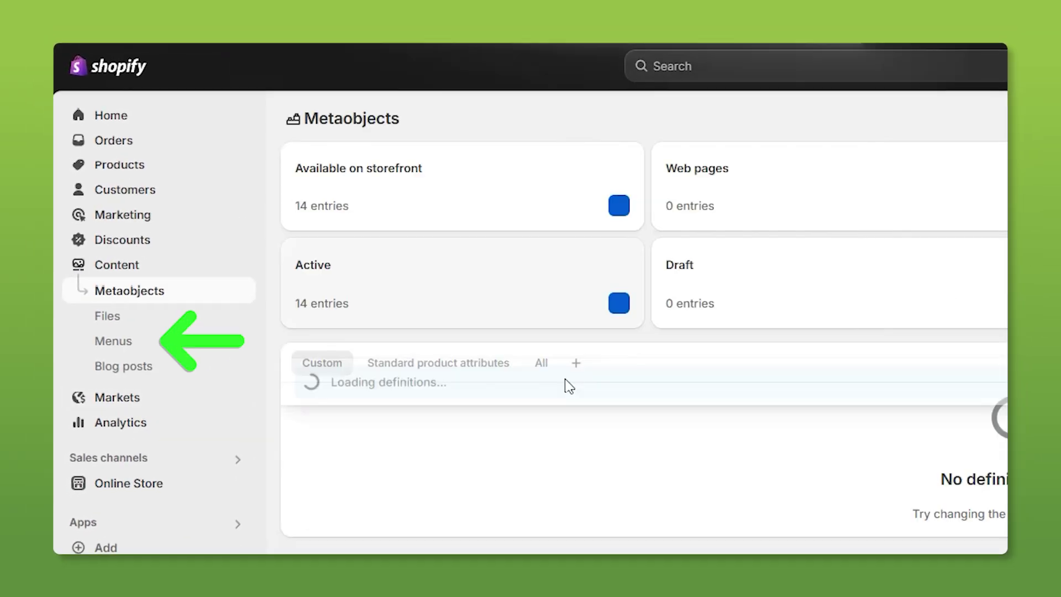
{"action": "left_click", "coordinate": [137, 353]}
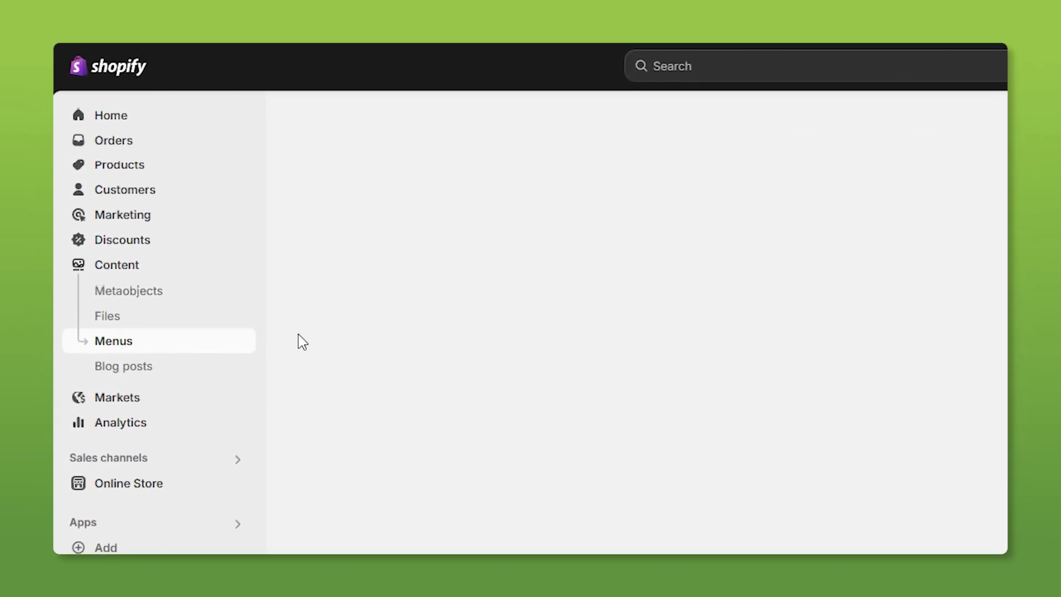
{"action": "left_click", "coordinate": [368, 194]}
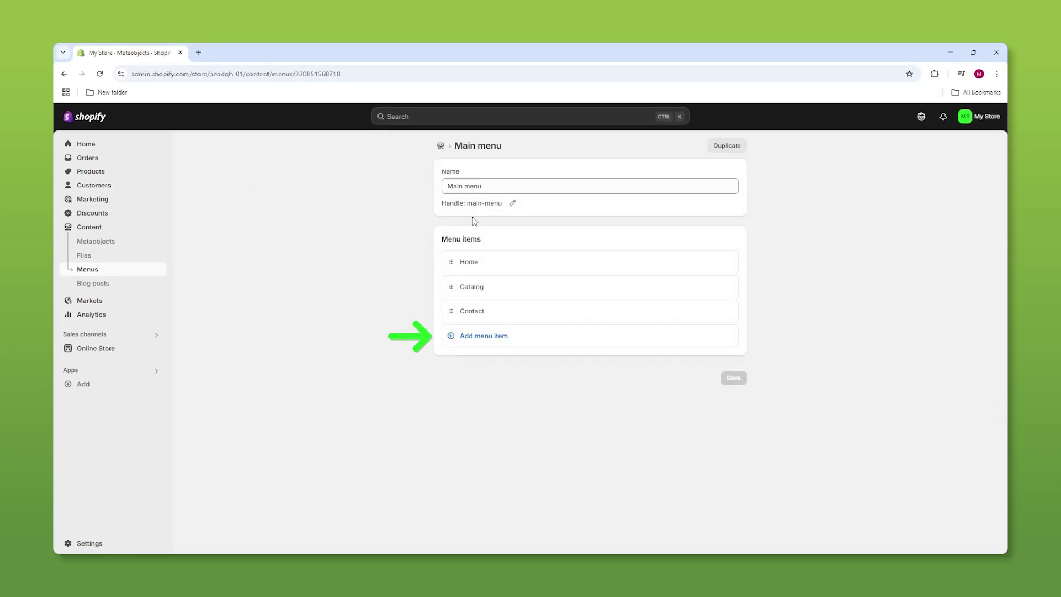
{"action": "left_click", "coordinate": [505, 337]}
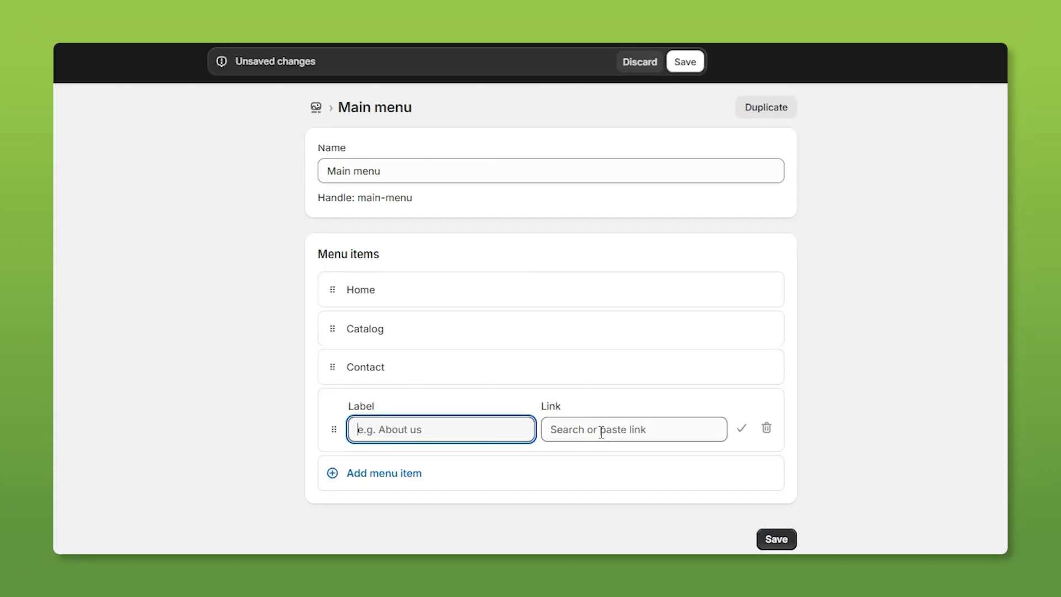
{"action": "left_click", "coordinate": [601, 432]}
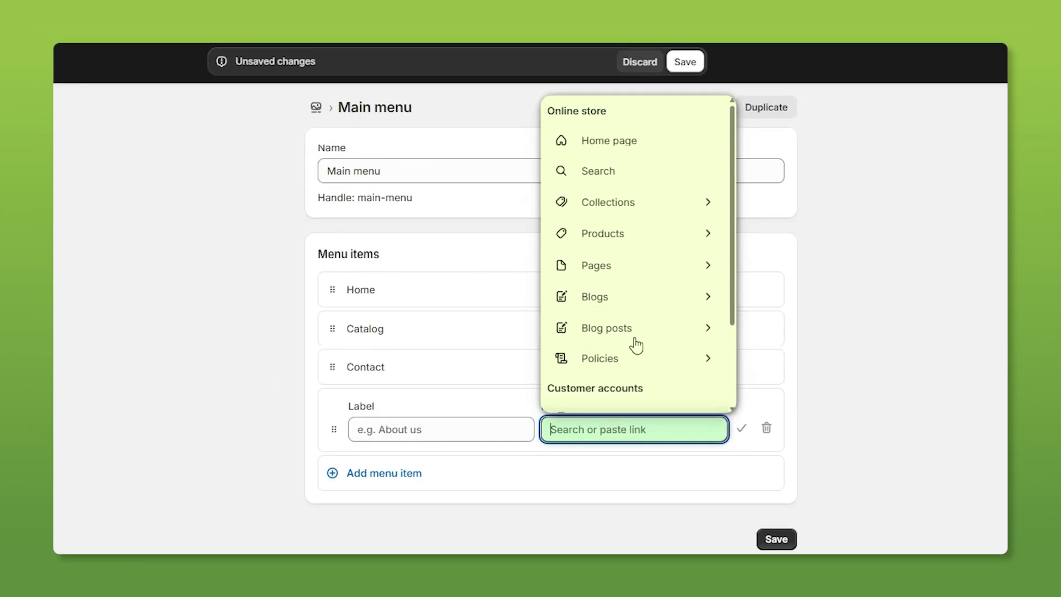
{"action": "left_click", "coordinate": [612, 216]}
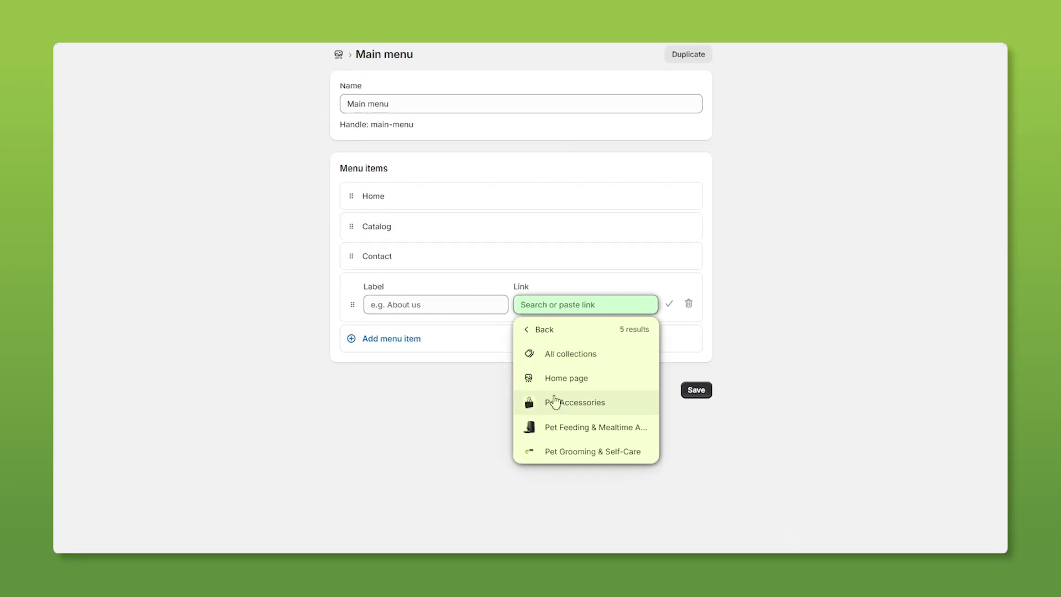
{"action": "left_click", "coordinate": [553, 402]}
Add menu items for Pet Feeding & Mealtime Accessories and Pet Grooming & Self-Care
{"action": "left_click", "coordinate": [499, 372]}
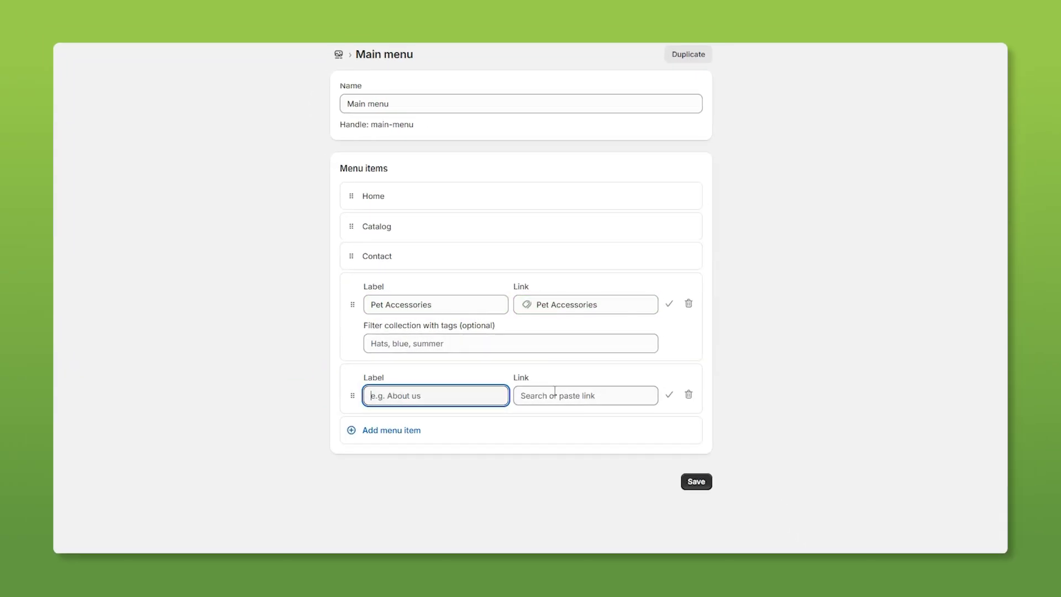
{"action": "left_click", "coordinate": [587, 397]}
{"action": "left_click", "coordinate": [623, 159]}
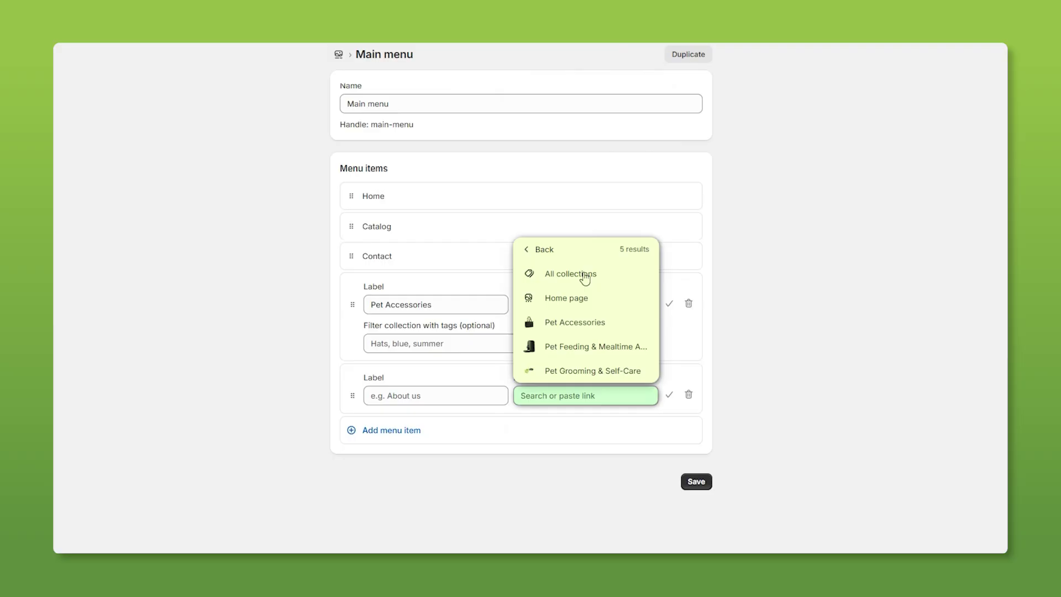
{"action": "left_click", "coordinate": [570, 354]}
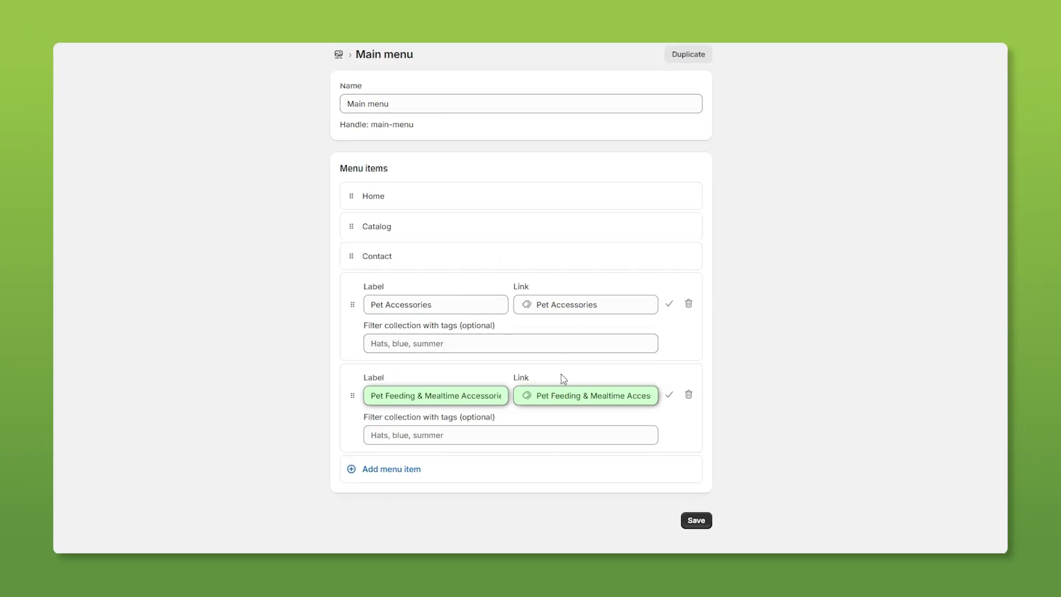
{"action": "left_click", "coordinate": [531, 470]}
{"action": "left_click", "coordinate": [550, 487]}
{"action": "left_click", "coordinate": [579, 256]}
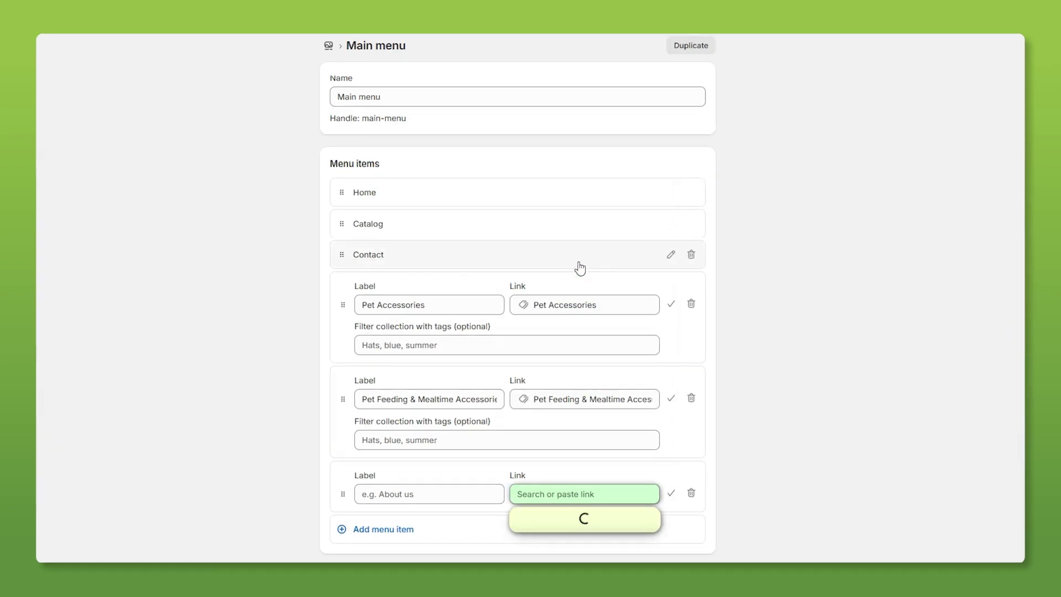
{"action": "left_click", "coordinate": [575, 462]}
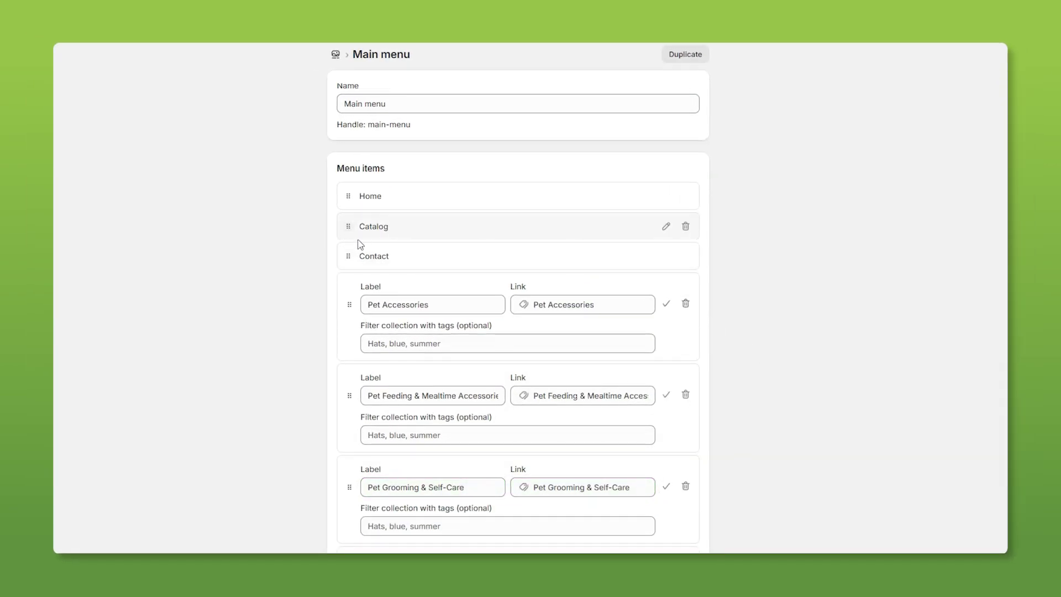
Reorder the menu: Grooming, Feeding, Accessories, then Contact last
{"action": "left_click_drag", "start_coordinate": [348, 255], "coordinate": [356, 476]}
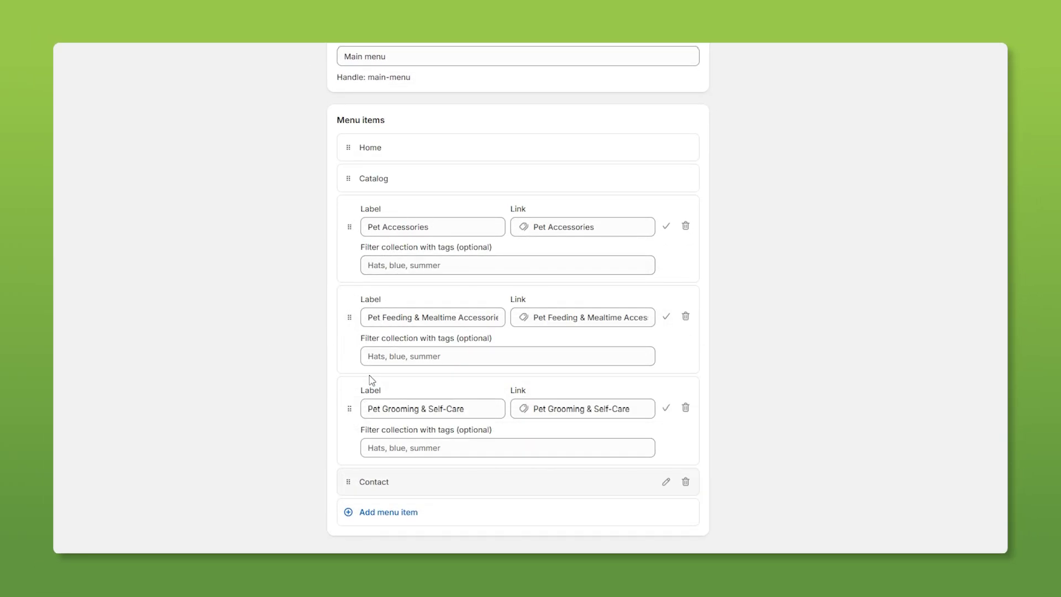
{"action": "left_click_drag", "start_coordinate": [348, 411], "coordinate": [348, 259]}
{"action": "left_click_drag", "start_coordinate": [350, 371], "coordinate": [354, 448]}
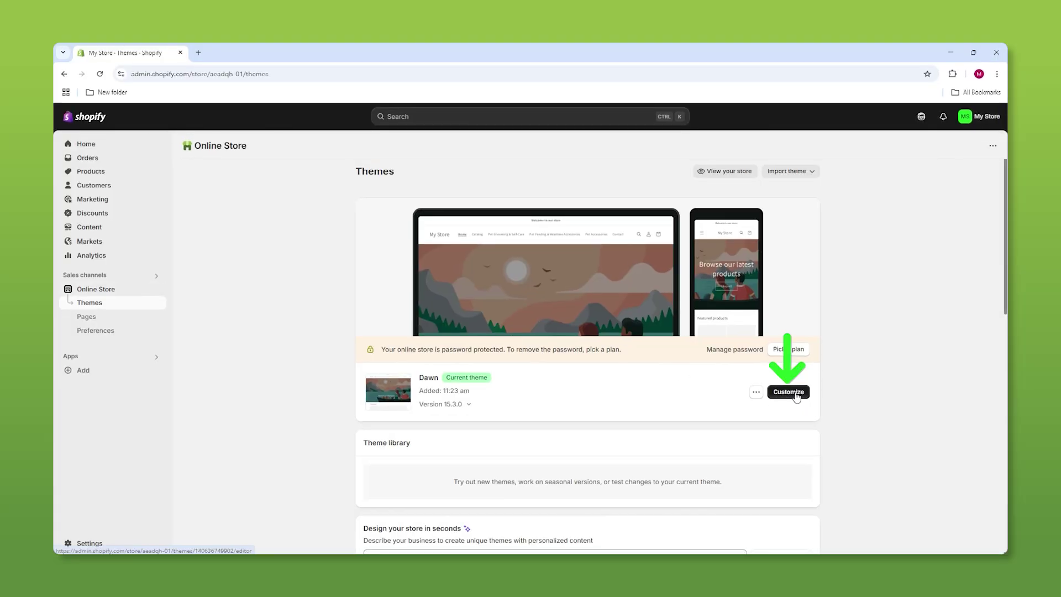
Launch Customize on the current Dawn theme
{"action": "left_click", "coordinate": [789, 392]}
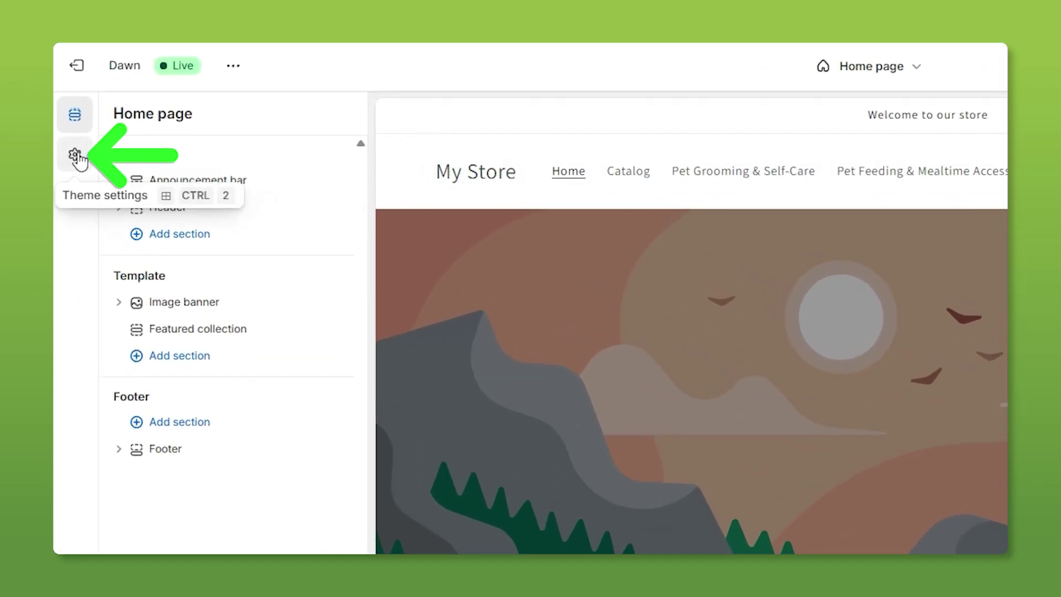
Set the dog-and-cat silhouette PNG as the store logo with a 140 px width
{"action": "left_click", "coordinate": [75, 154]}
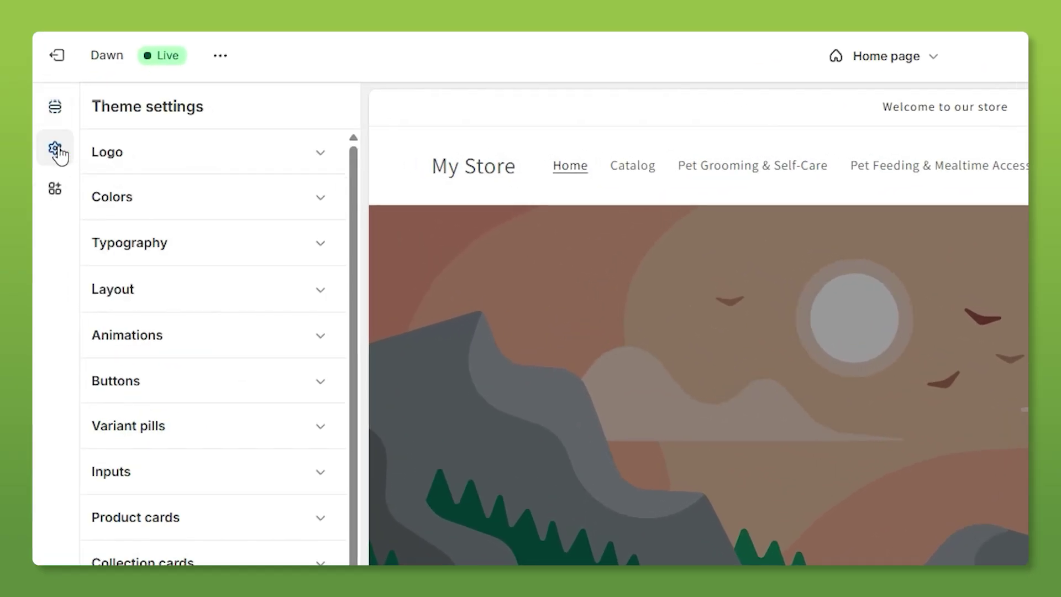
{"action": "left_click", "coordinate": [199, 168]}
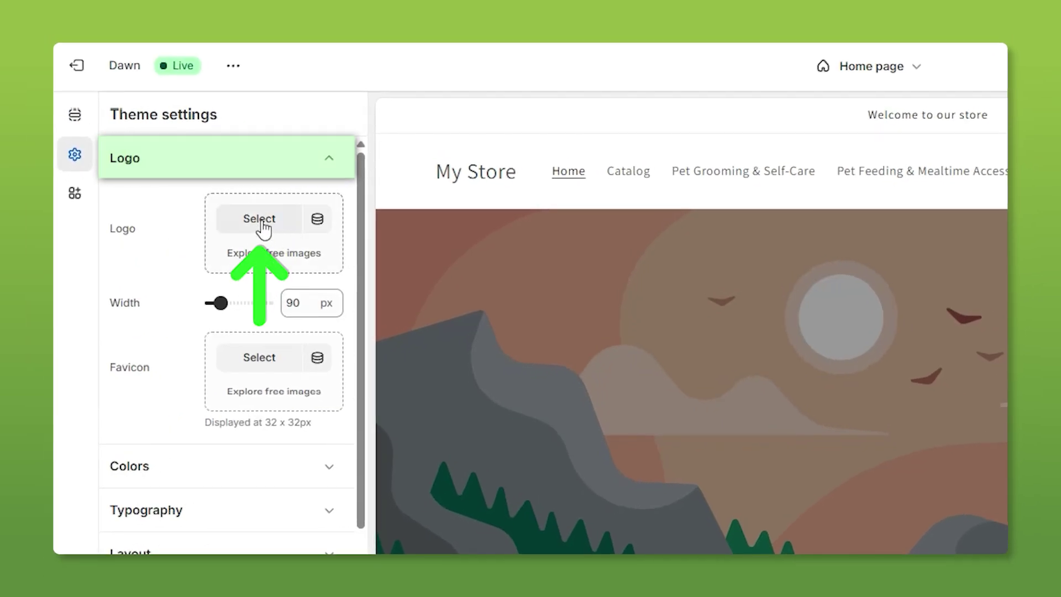
{"action": "left_click", "coordinate": [262, 222]}
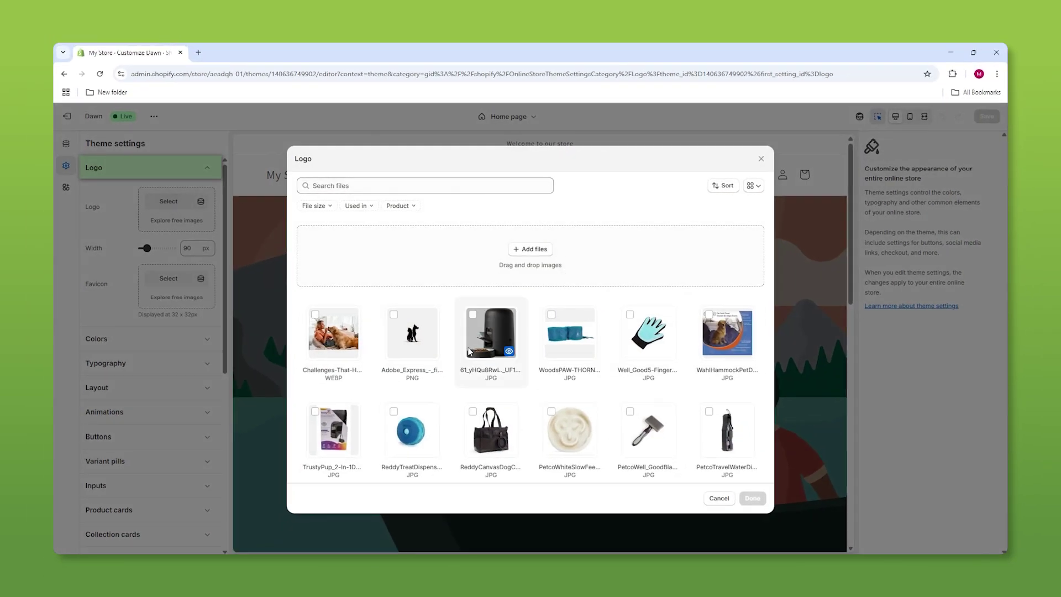
{"action": "left_click", "coordinate": [412, 331]}
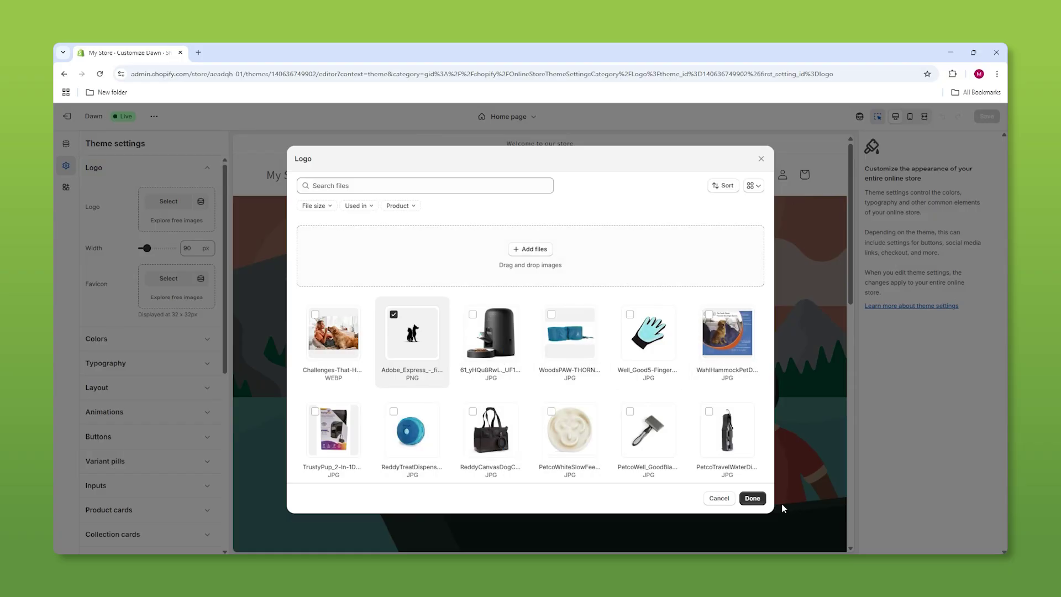
{"action": "left_click", "coordinate": [753, 499]}
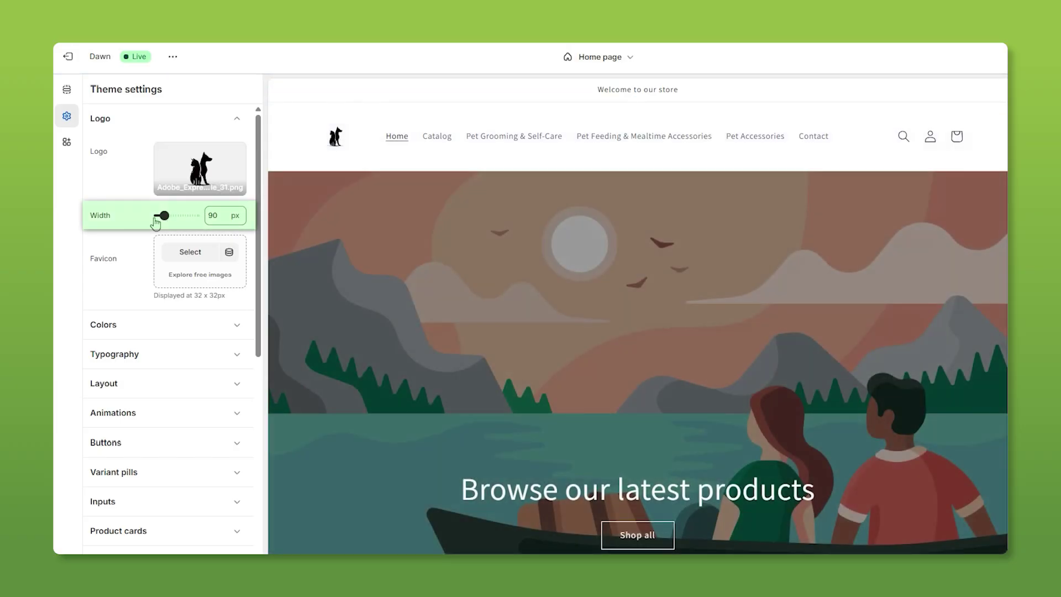
{"action": "left_click_drag", "start_coordinate": [164, 215], "coordinate": [168, 216]}
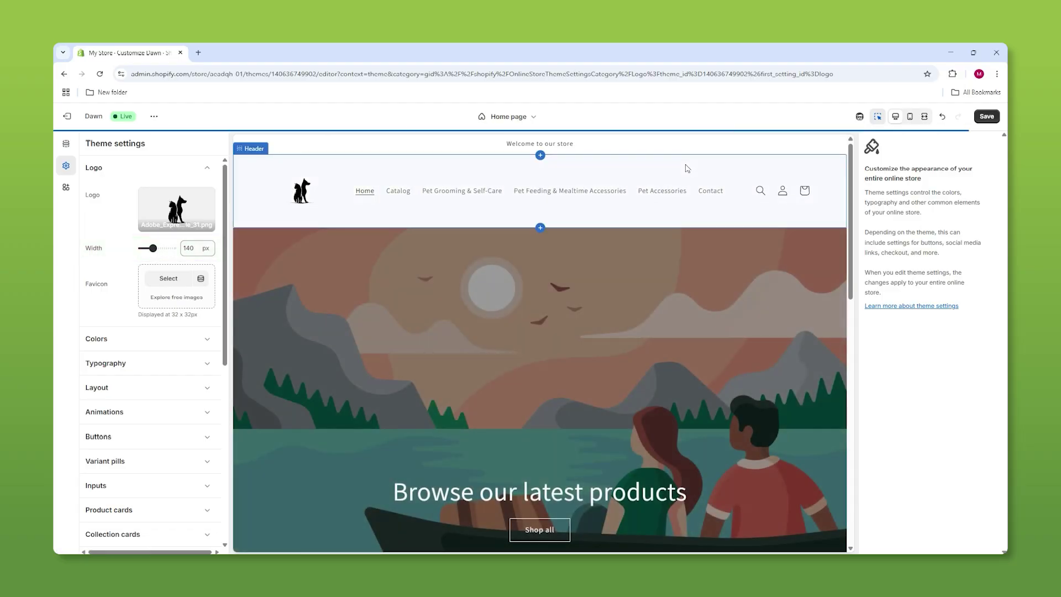
Change the header's Logo position to Top center
{"action": "left_click", "coordinate": [687, 168]}
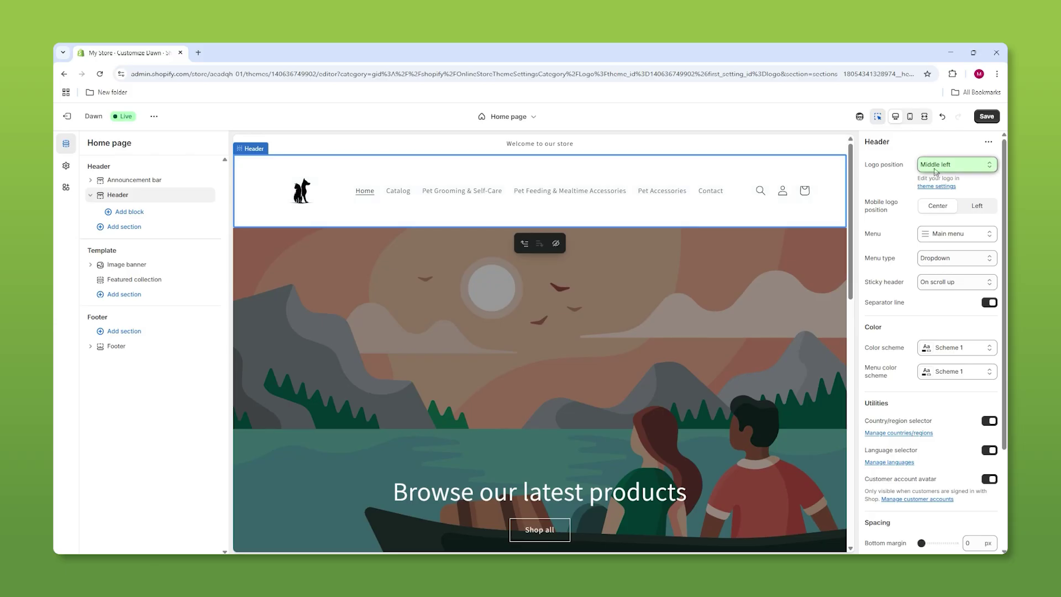
{"action": "left_click", "coordinate": [952, 166]}
{"action": "key", "text": "Up"}
{"action": "key", "text": "Up"}
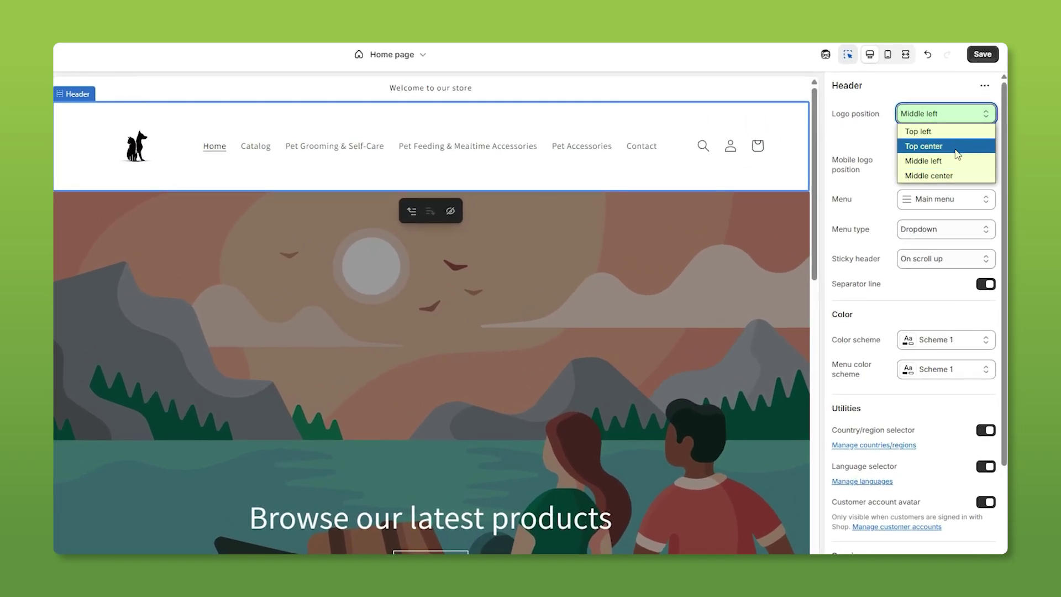
{"action": "left_click", "coordinate": [925, 147]}
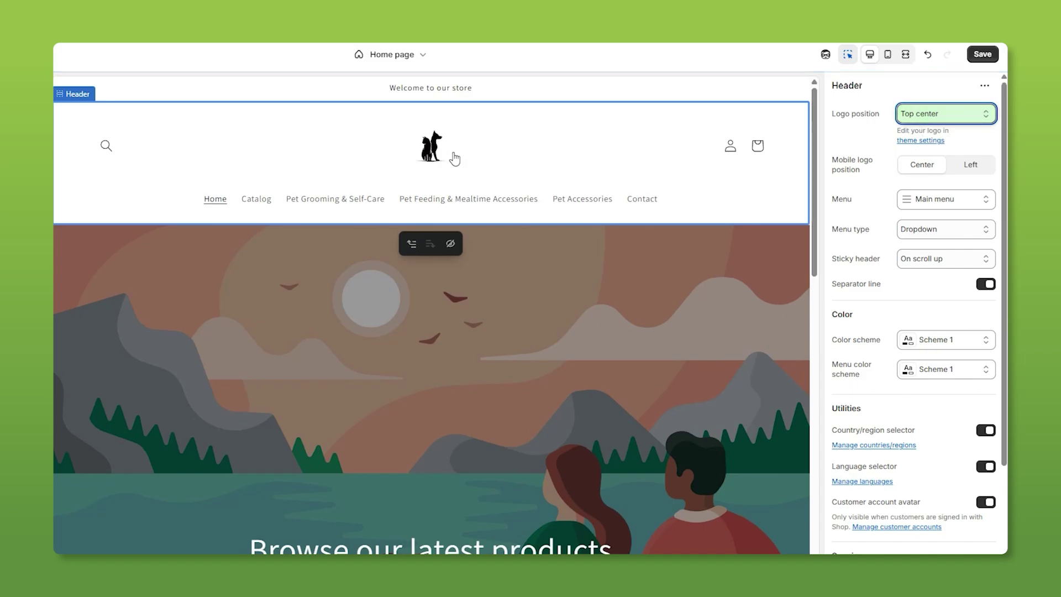
{"action": "left_click", "coordinate": [434, 151]}
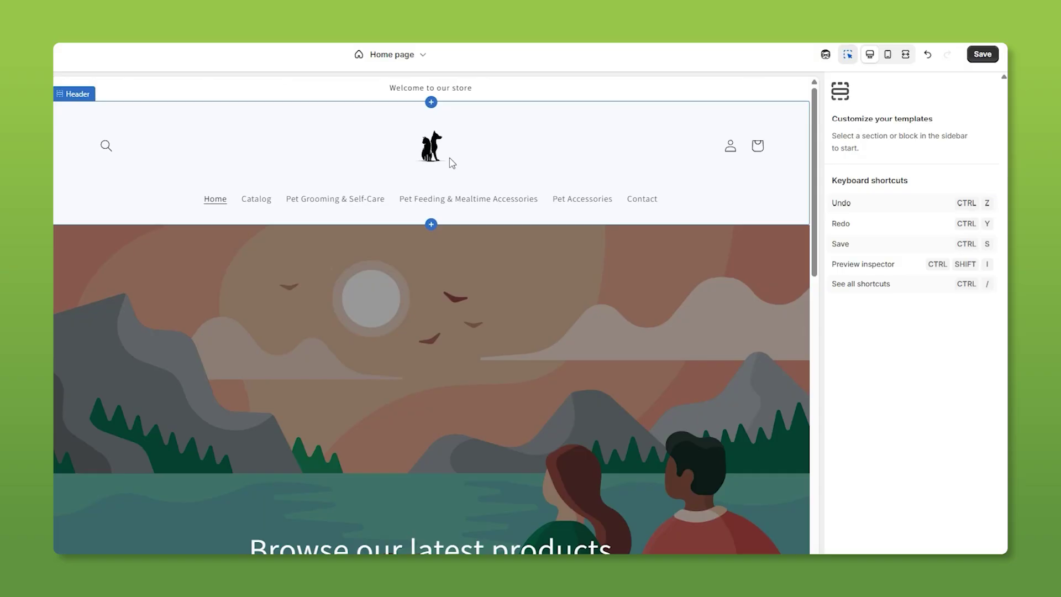
{"action": "scroll", "coordinate": [553, 214], "scroll_direction": "down", "scroll_amount": 2}
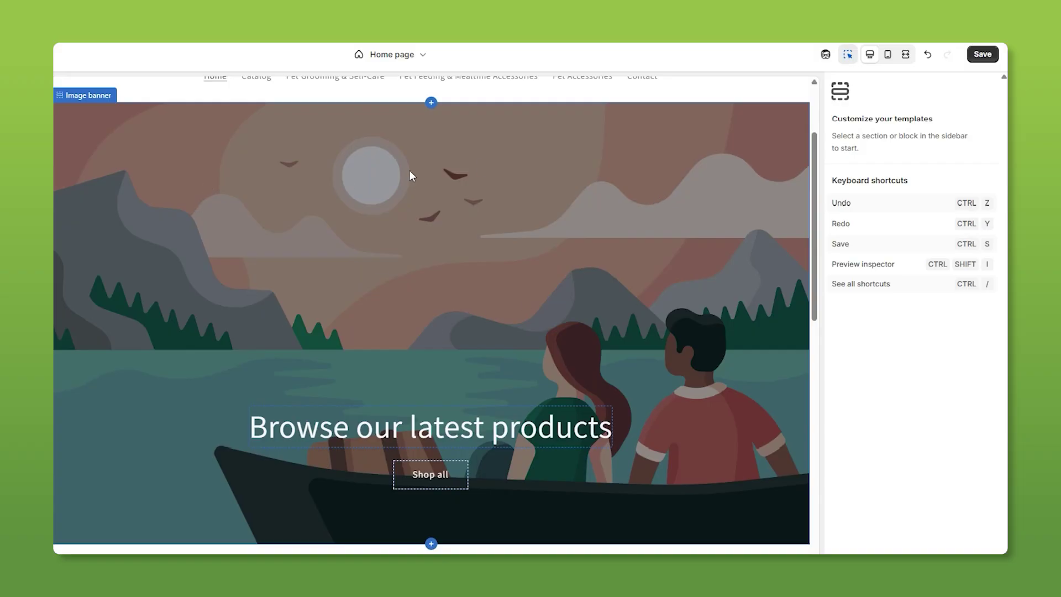
Set the image banner's picture to the photo of a woman with a dog
{"action": "left_click", "coordinate": [635, 220]}
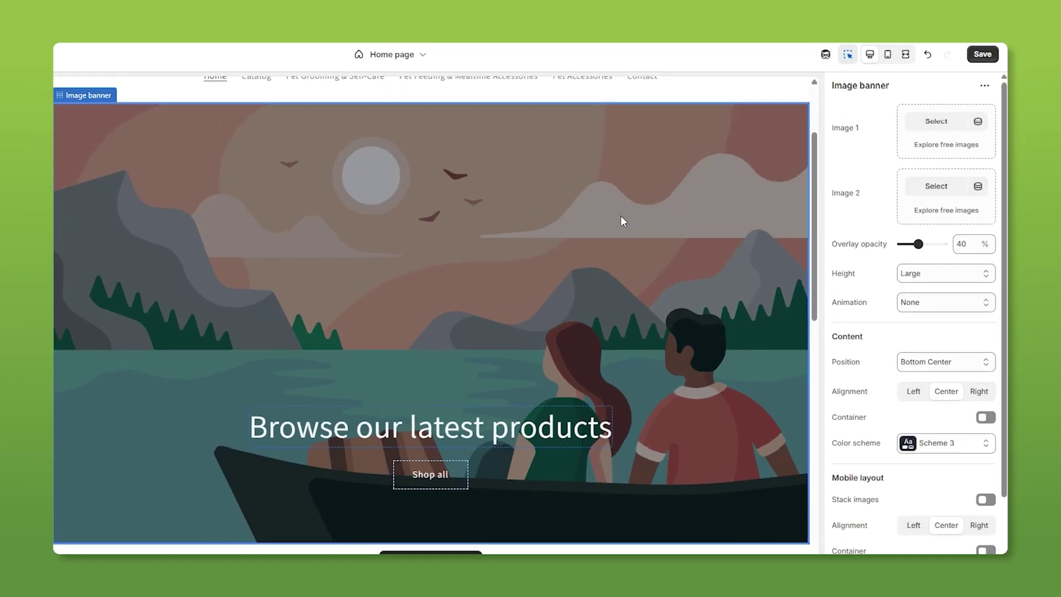
{"action": "left_click", "coordinate": [921, 128]}
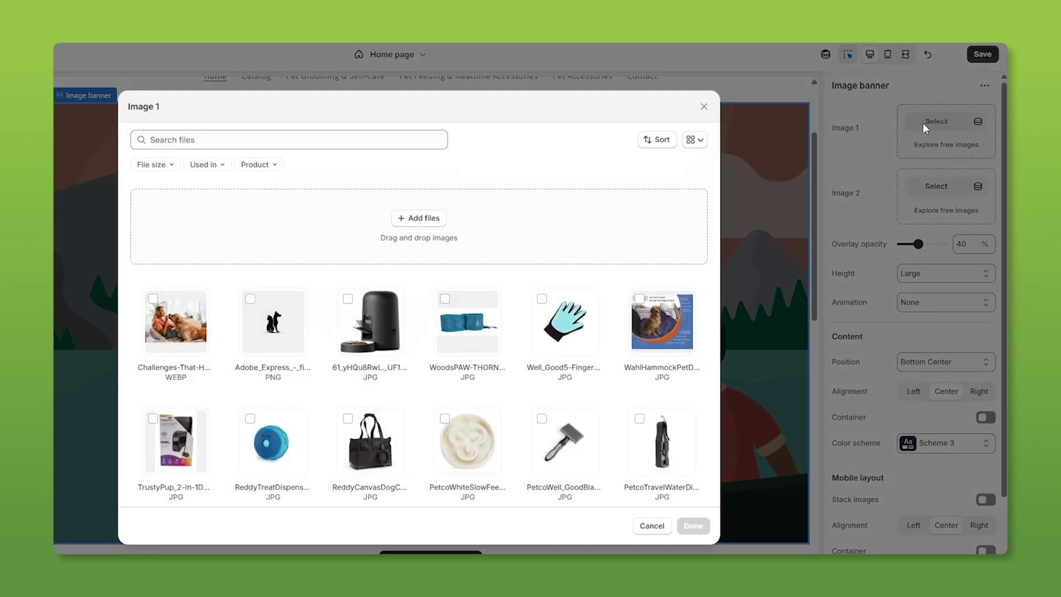
{"action": "left_click", "coordinate": [172, 318]}
{"action": "left_click", "coordinate": [694, 526]}
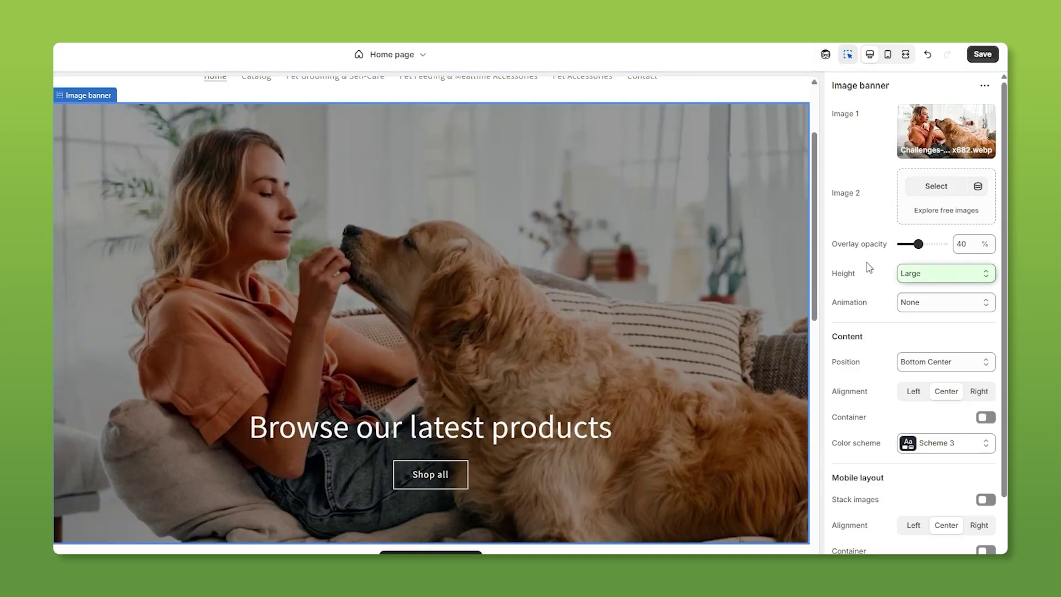
Give the image banner Medium height and Ambient movement animation
{"action": "left_click", "coordinate": [947, 275]}
{"action": "left_click", "coordinate": [934, 318]}
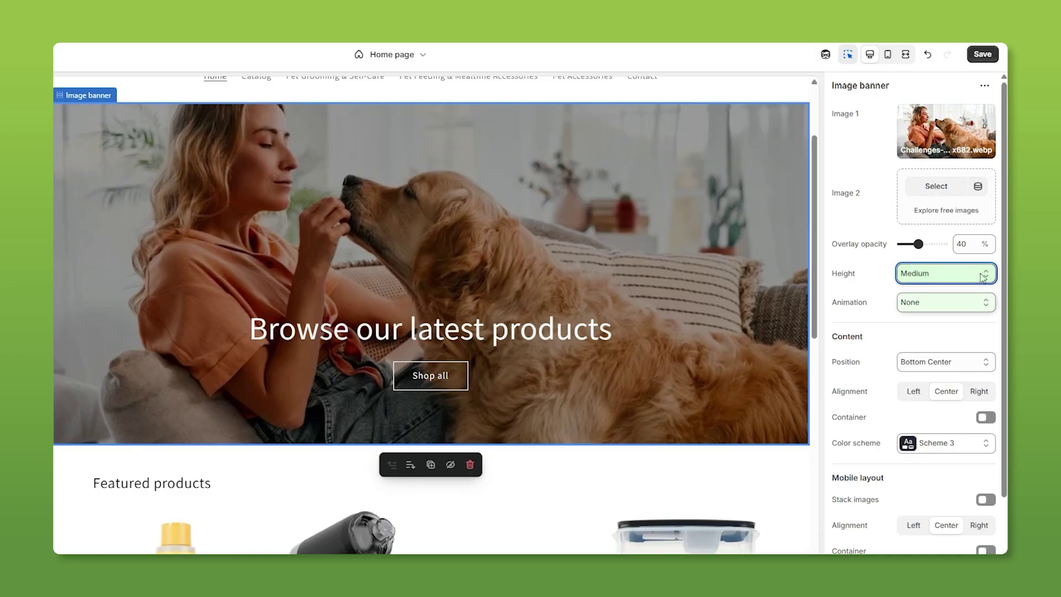
{"action": "left_click", "coordinate": [933, 308]}
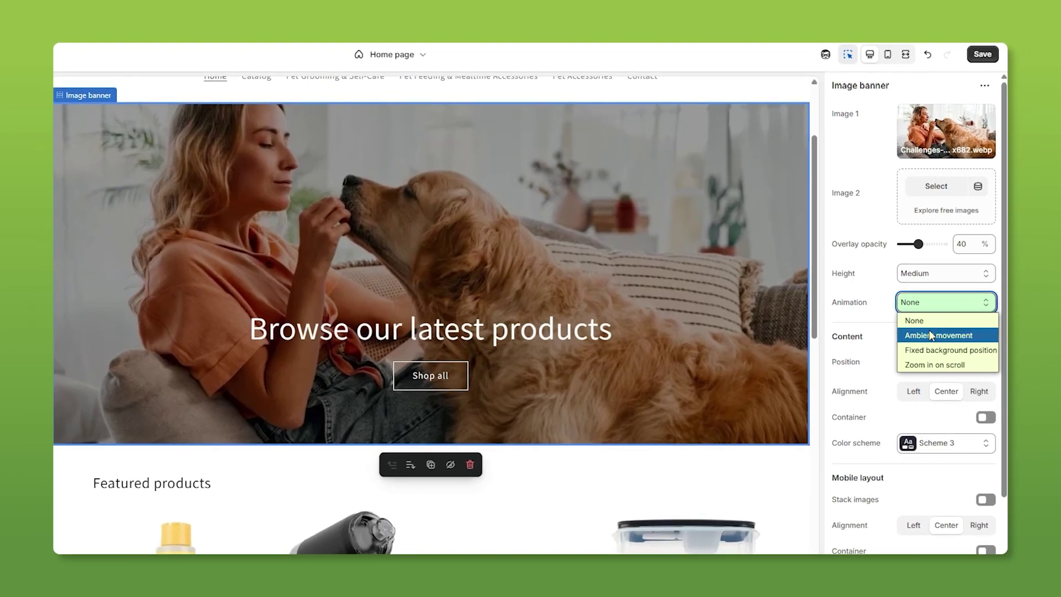
{"action": "left_click", "coordinate": [943, 336]}
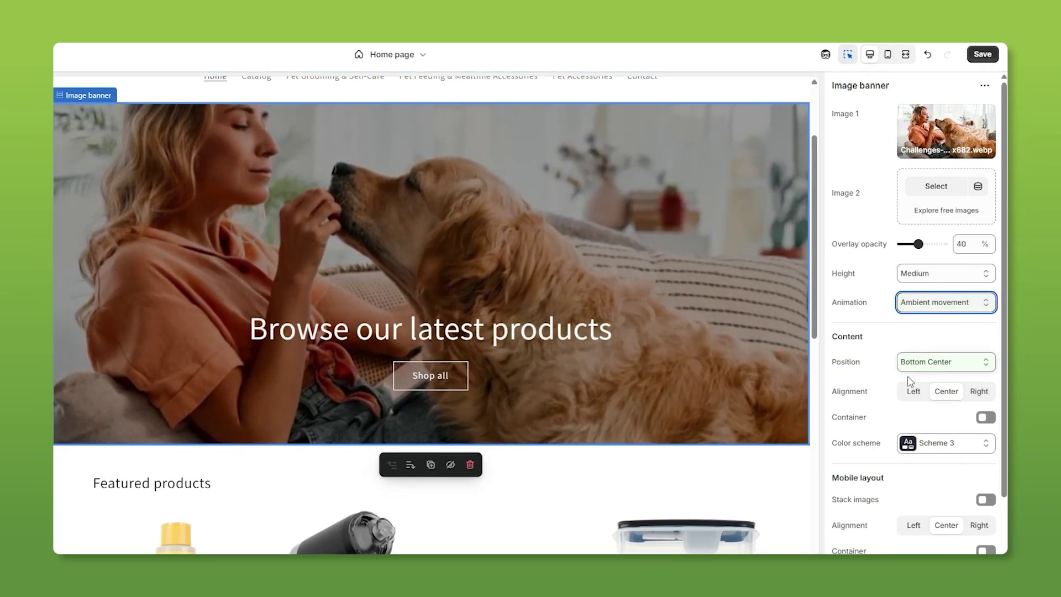
Set the banner content position to Middle Center and change the heading to 'Give Them The Best'
{"action": "left_click", "coordinate": [945, 362]}
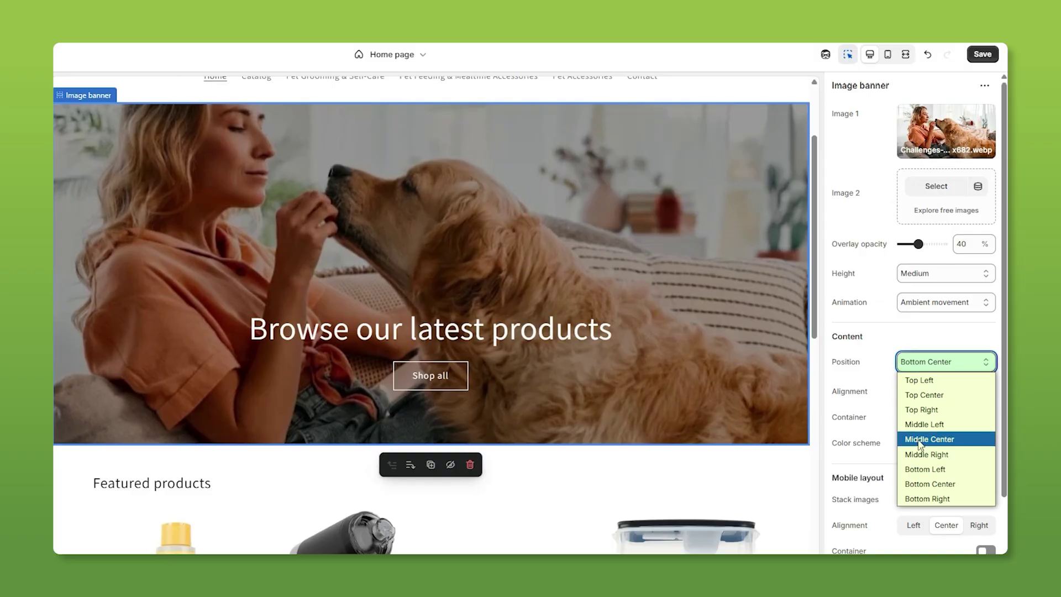
{"action": "left_click", "coordinate": [920, 442]}
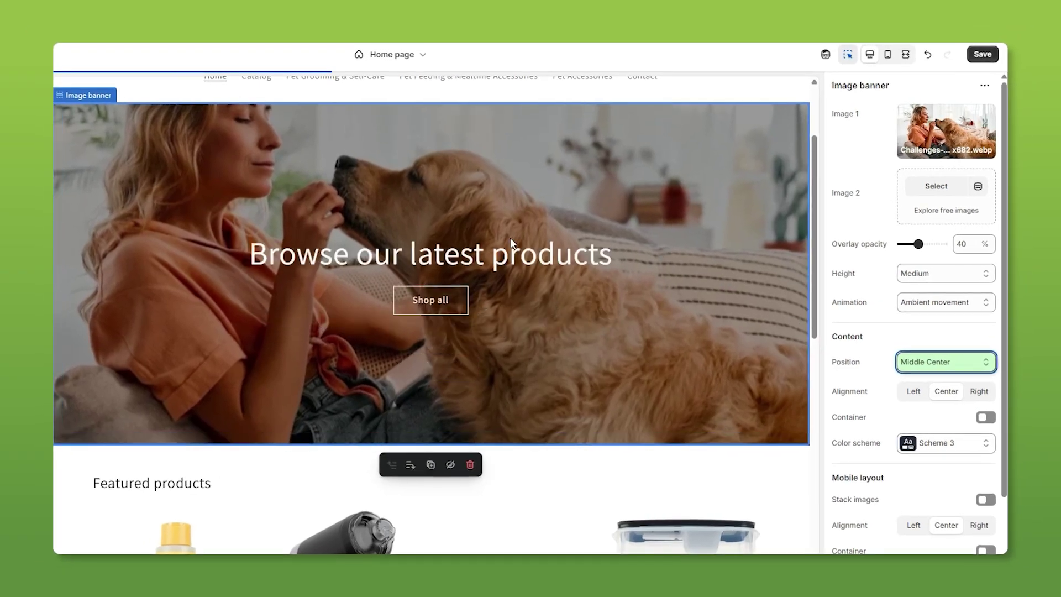
{"action": "left_click", "coordinate": [481, 258]}
{"action": "key", "text": "super+v"}
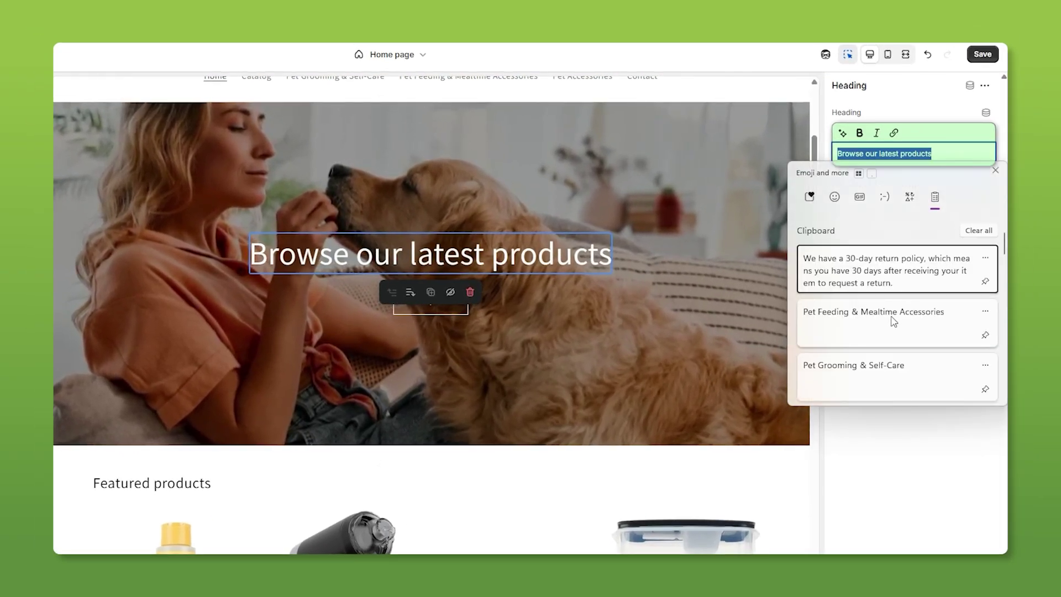
{"action": "scroll", "coordinate": [885, 330], "scroll_direction": "down", "scroll_amount": 5}
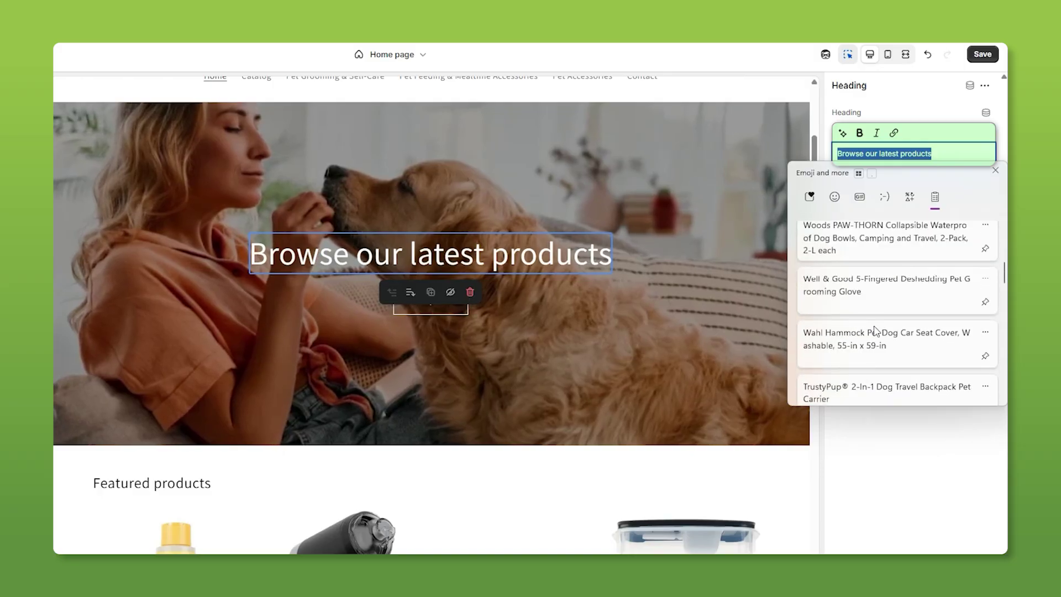
{"action": "scroll", "coordinate": [891, 339], "scroll_direction": "up", "scroll_amount": 5}
{"action": "scroll", "coordinate": [886, 303], "scroll_direction": "down", "scroll_amount": 6}
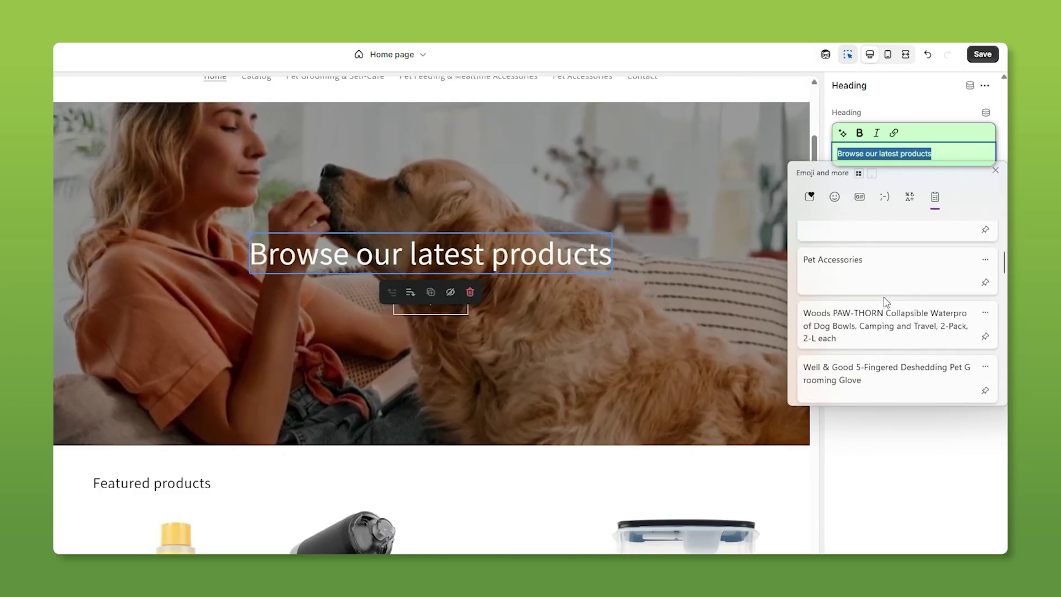
{"action": "scroll", "coordinate": [901, 311], "scroll_direction": "up", "scroll_amount": 2}
{"action": "scroll", "coordinate": [901, 313], "scroll_direction": "up", "scroll_amount": 5}
{"action": "scroll", "coordinate": [895, 314], "scroll_direction": "up", "scroll_amount": 3}
{"action": "key", "text": "Escape"}
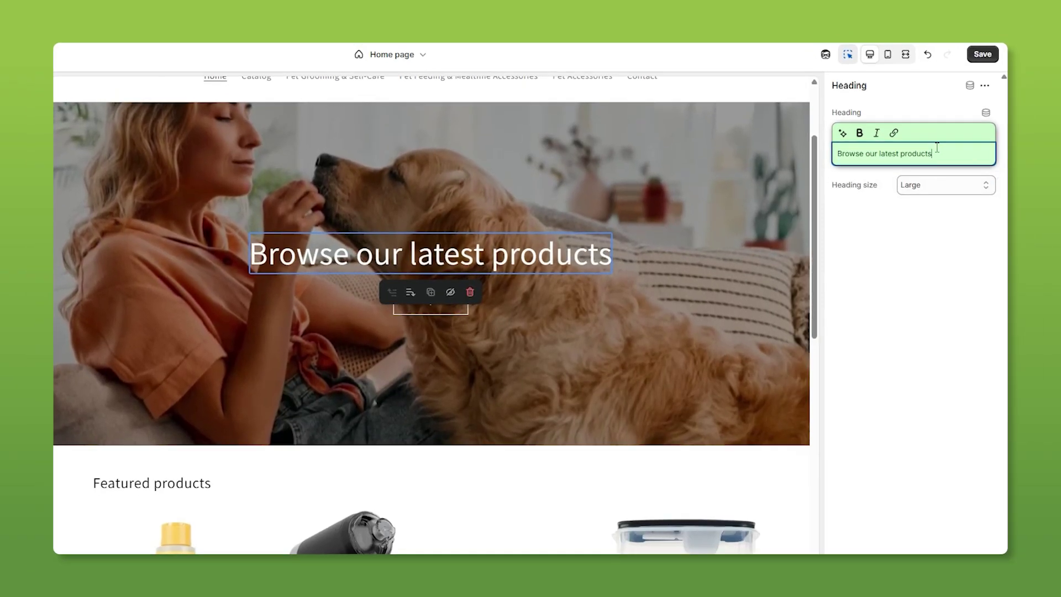
{"action": "type", "text": "Gi"}
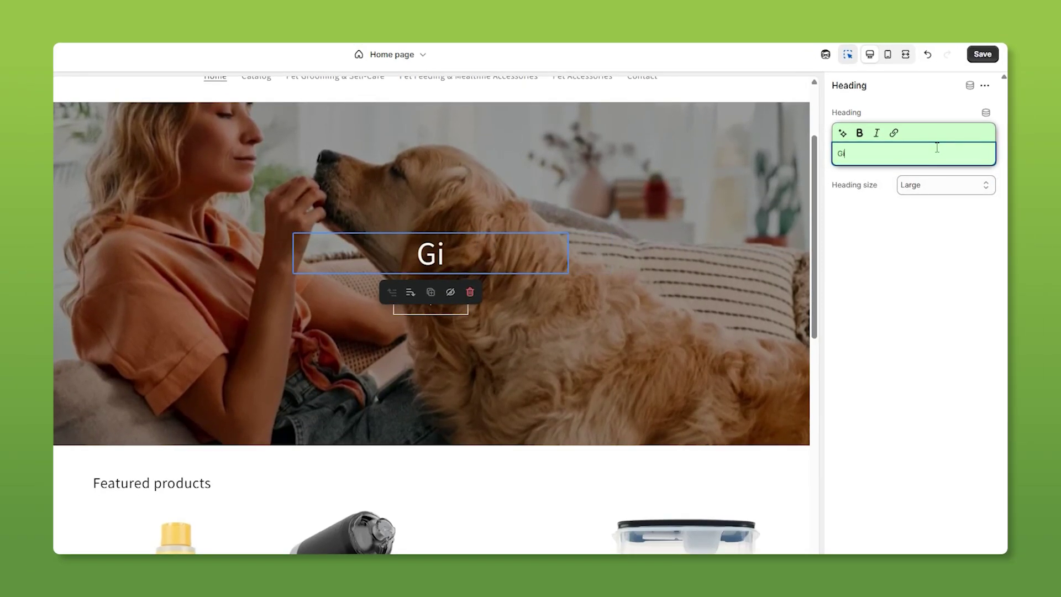
{"action": "type", "text": "ve Them The"}
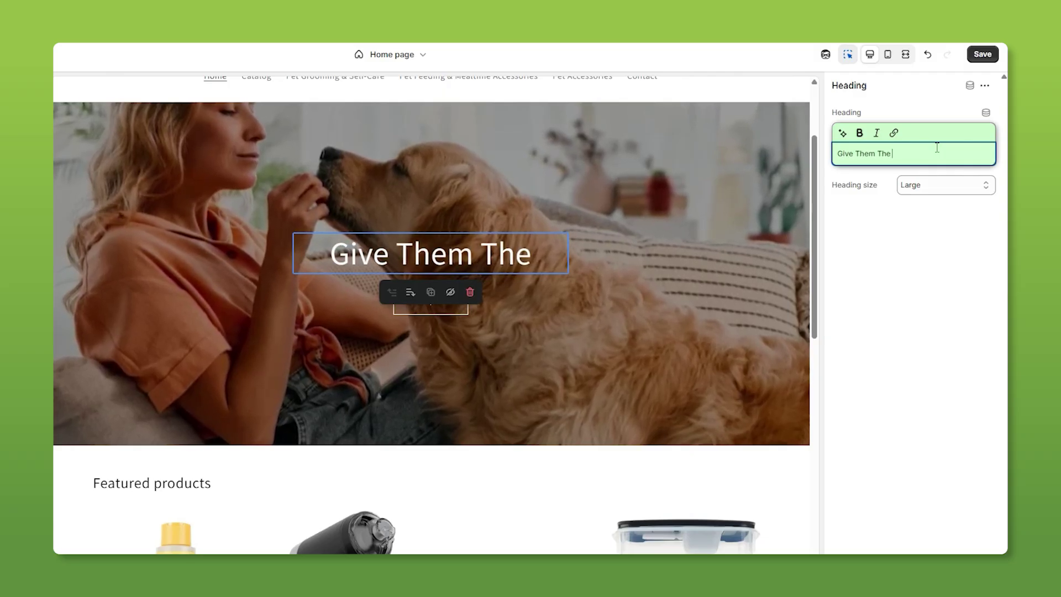
{"action": "type", "text": " Best"}
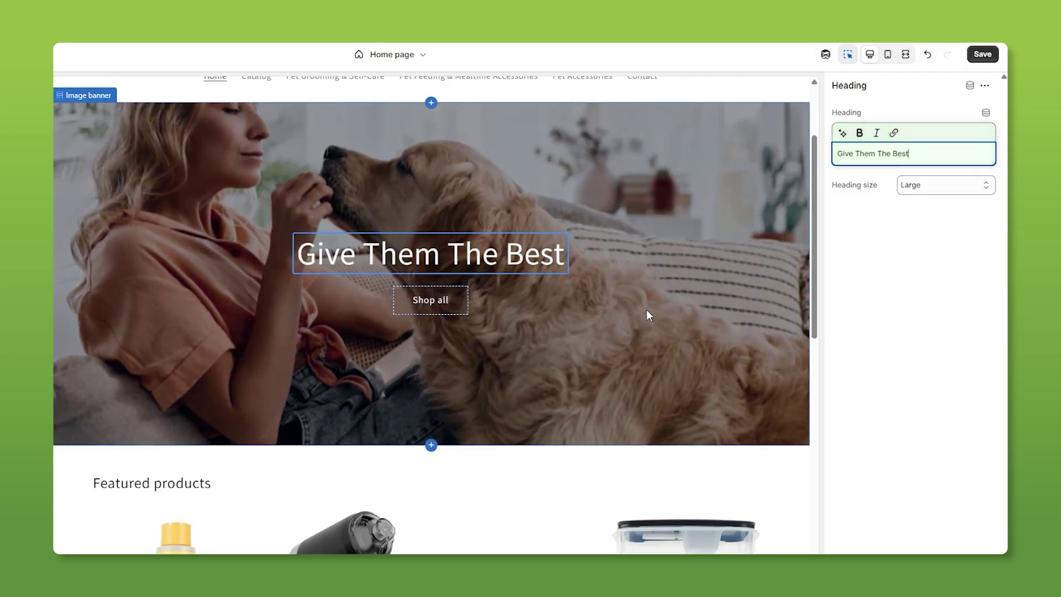
{"action": "left_click", "coordinate": [580, 296]}
{"action": "scroll", "coordinate": [456, 299], "scroll_direction": "up", "scroll_amount": 3}
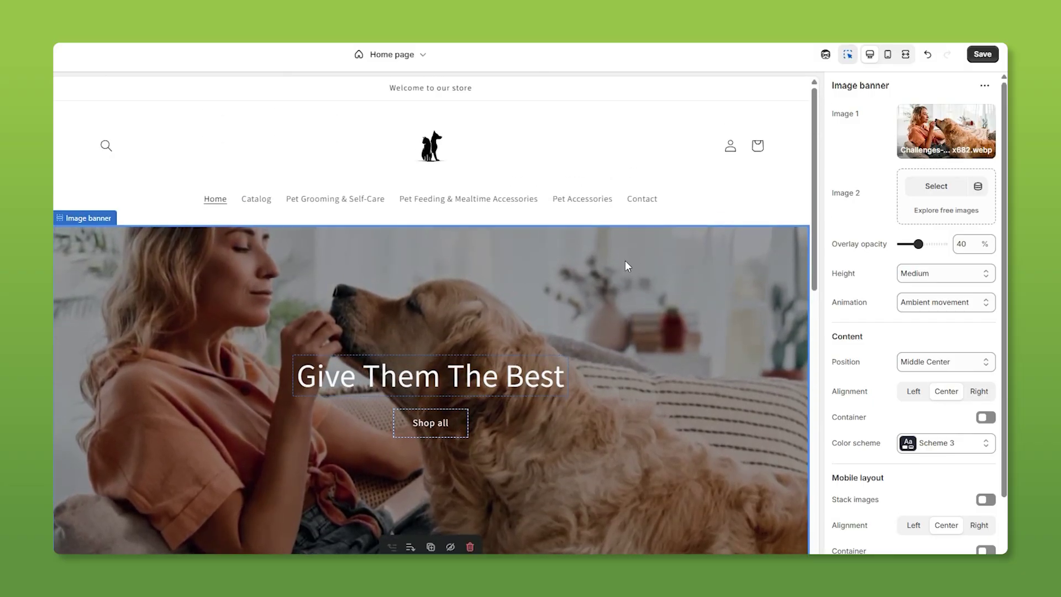
Turn on Carousel for the Featured collection section and check it in full-screen preview
{"action": "scroll", "coordinate": [601, 244], "scroll_direction": "down", "scroll_amount": 1}
{"action": "scroll", "coordinate": [602, 244], "scroll_direction": "down", "scroll_amount": 5}
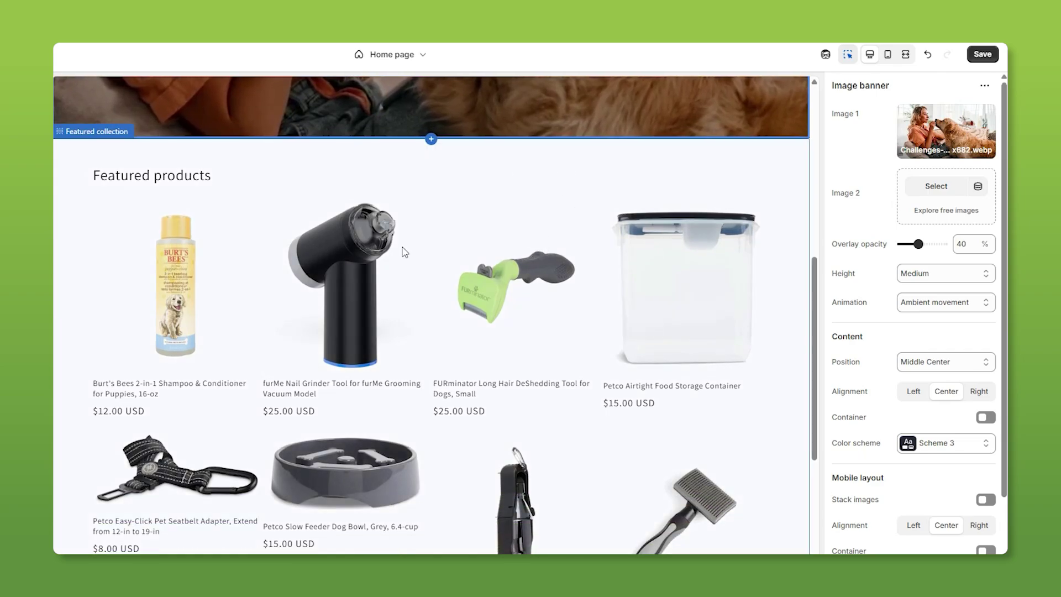
{"action": "left_click", "coordinate": [634, 169]}
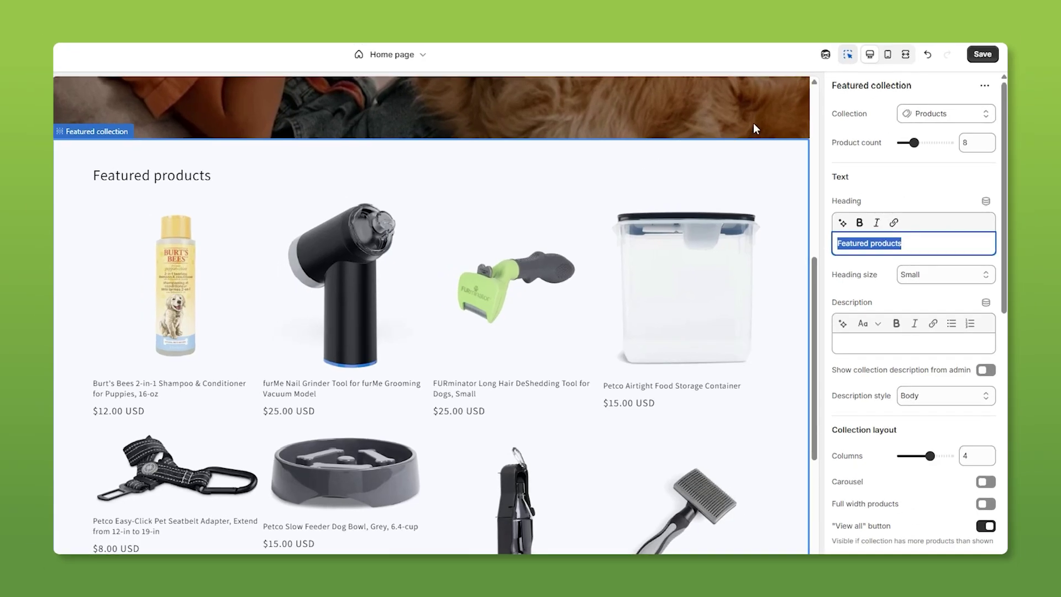
{"action": "scroll", "coordinate": [950, 148], "scroll_direction": "down", "scroll_amount": 2}
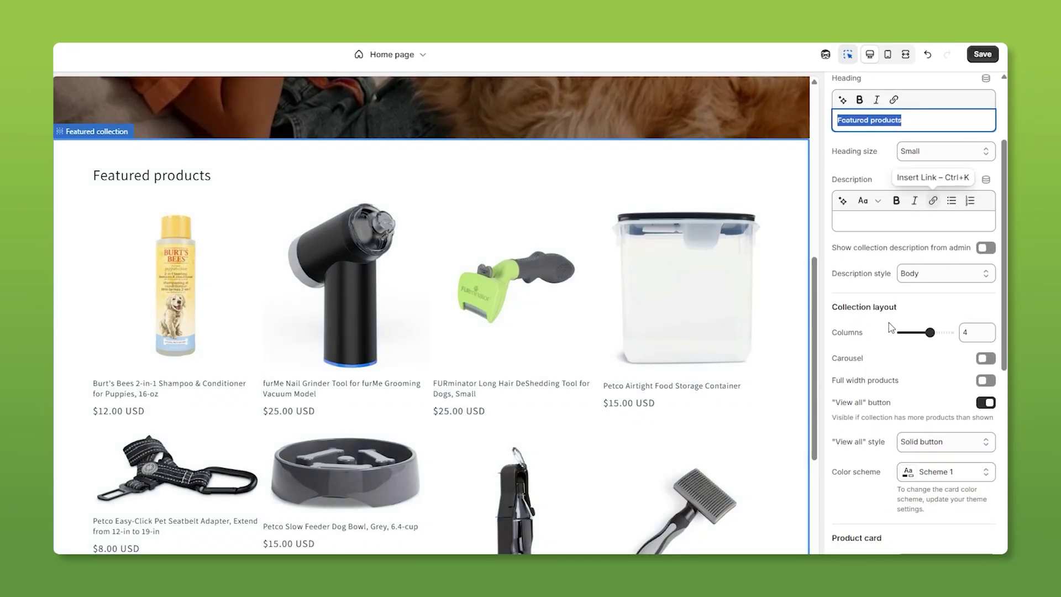
{"action": "left_click", "coordinate": [983, 360]}
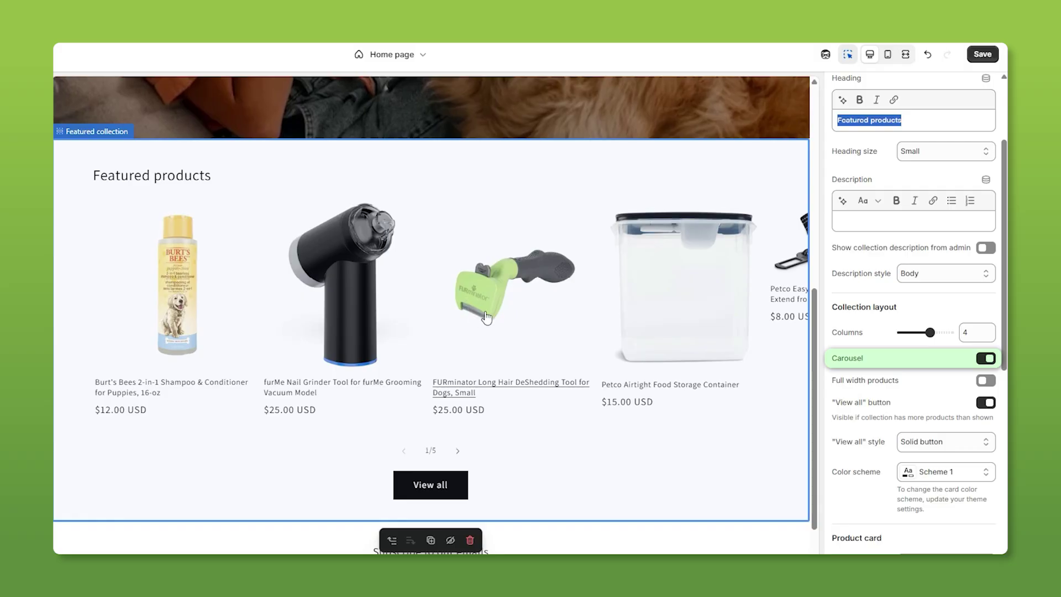
{"action": "left_click", "coordinate": [906, 55]}
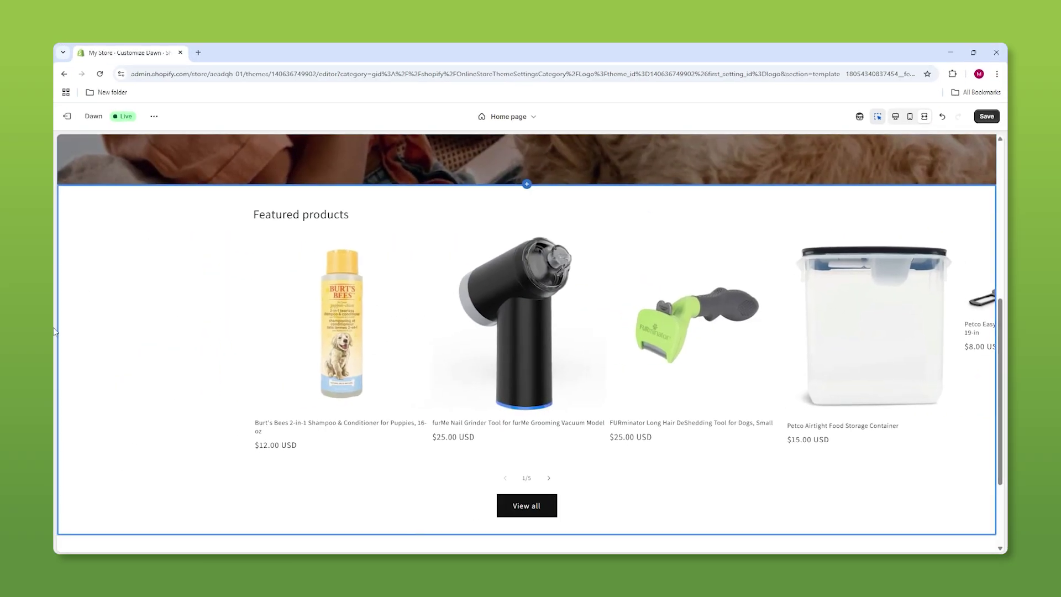
{"action": "left_click", "coordinate": [895, 117]}
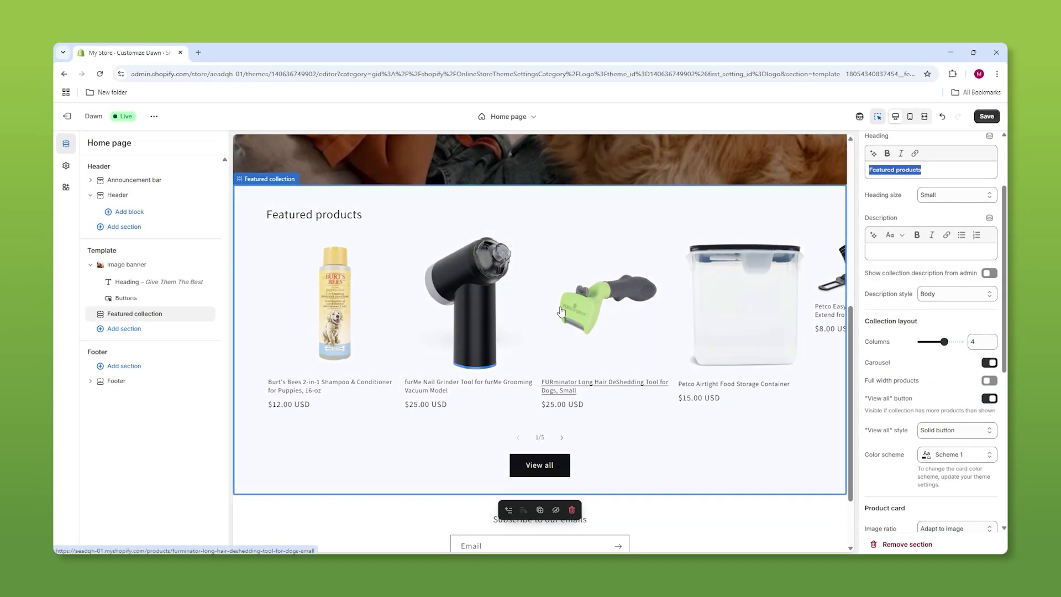
Make the featured products full width, preview the result, and save the home page
{"action": "left_click", "coordinate": [989, 381]}
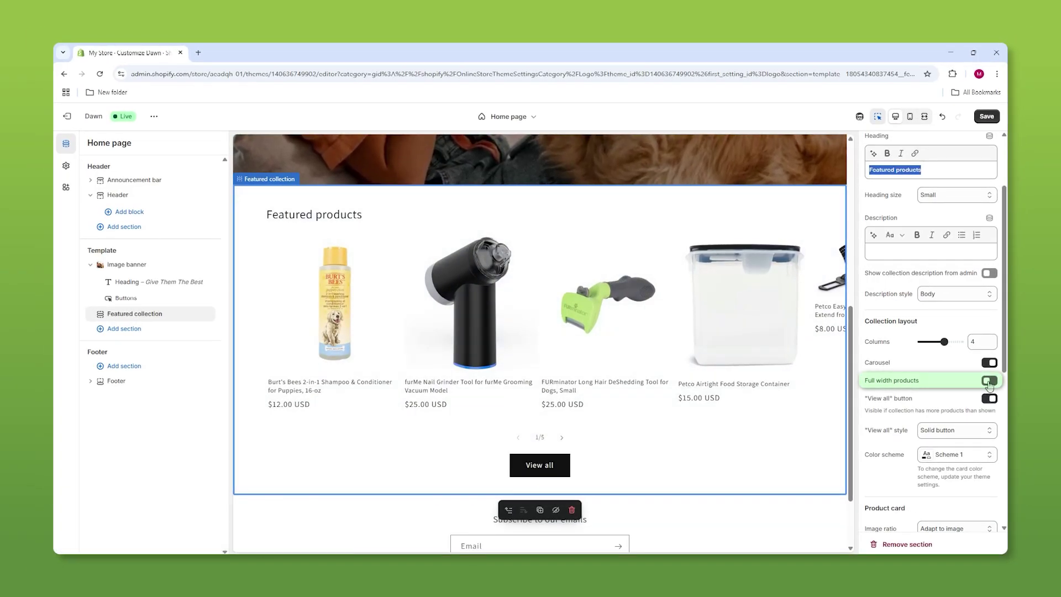
{"action": "left_click", "coordinate": [924, 117]}
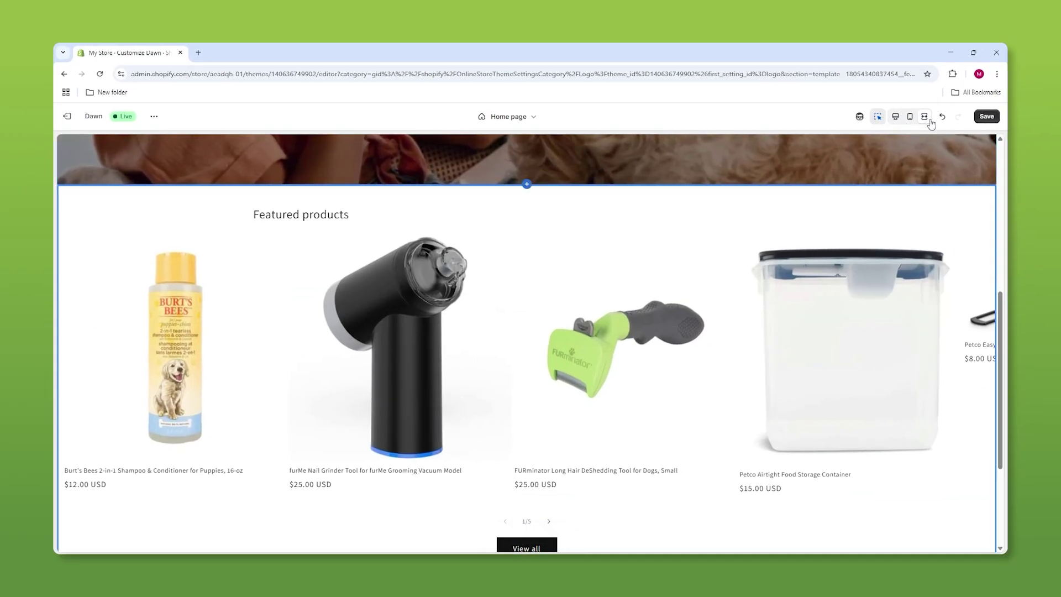
{"action": "left_click", "coordinate": [896, 117]}
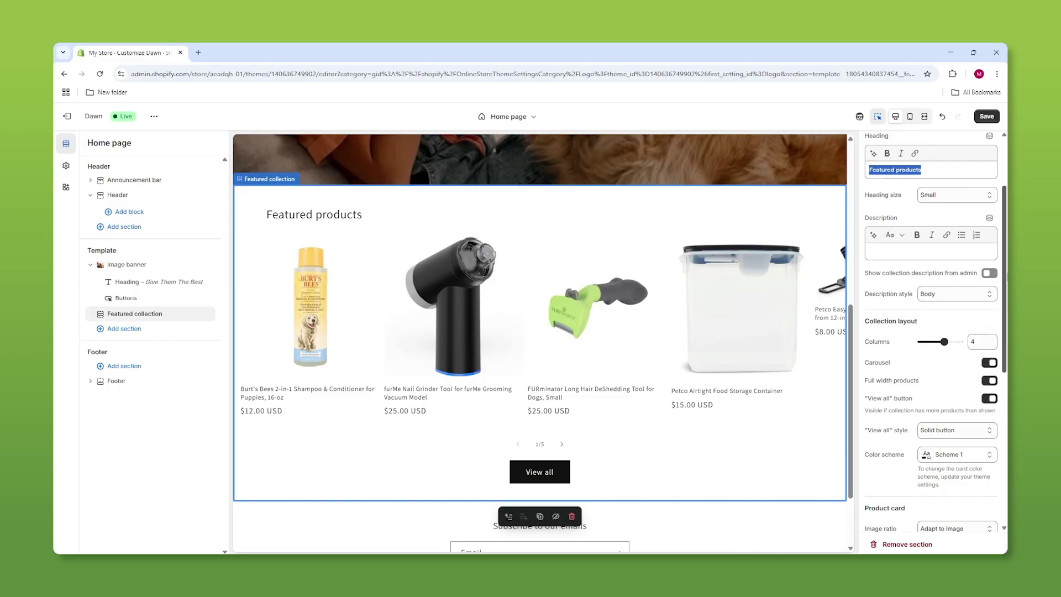
{"action": "key", "text": "ctrl+s"}
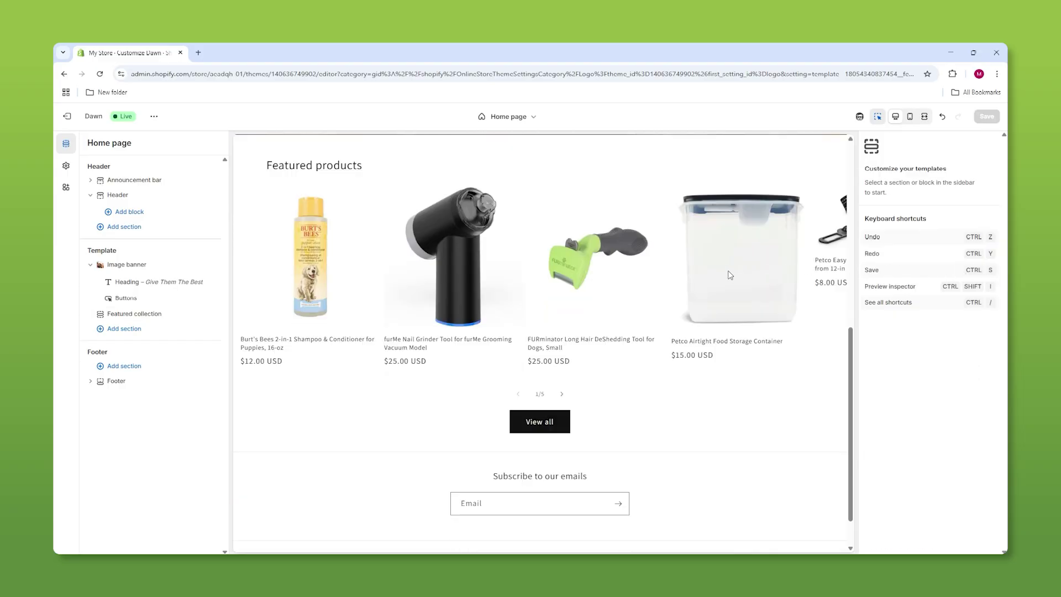
{"action": "scroll", "coordinate": [589, 292], "scroll_direction": "up", "scroll_amount": 3}
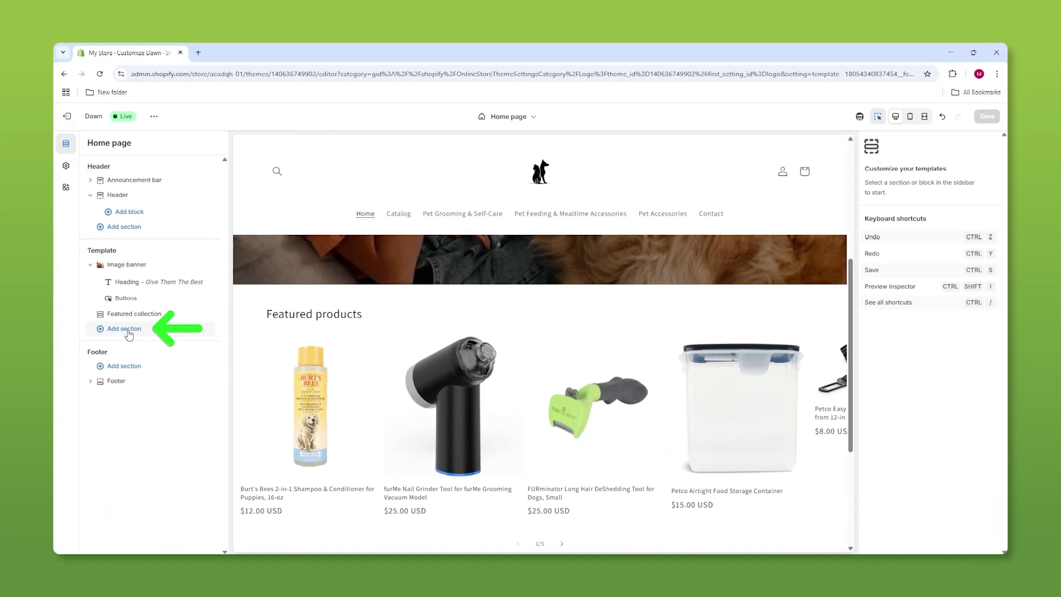
Add a Collection list above Featured collection and set its first card to Pet Accessories
{"action": "left_click", "coordinate": [127, 330]}
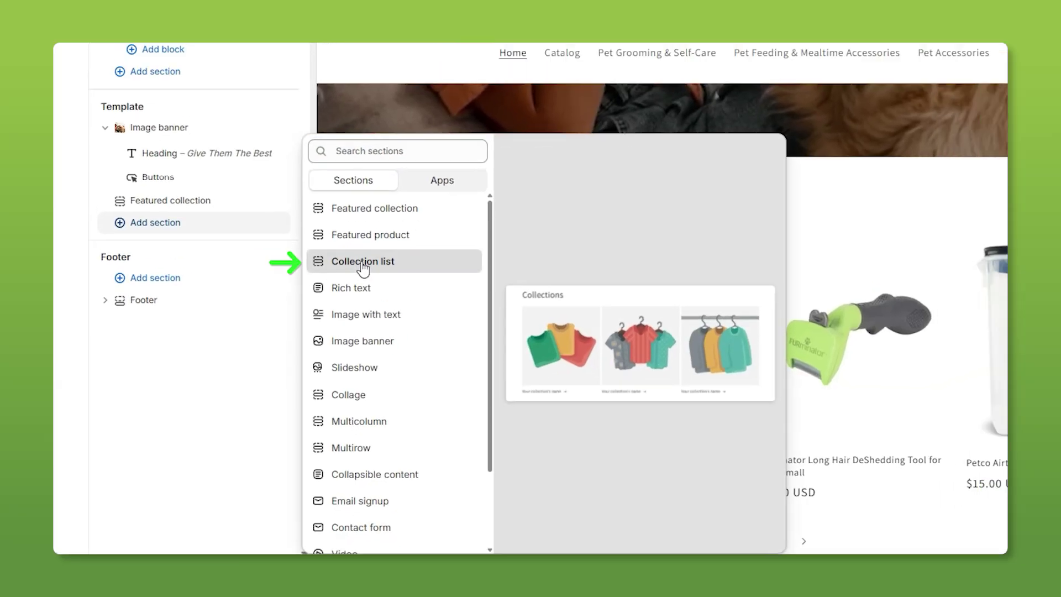
{"action": "left_click", "coordinate": [386, 232]}
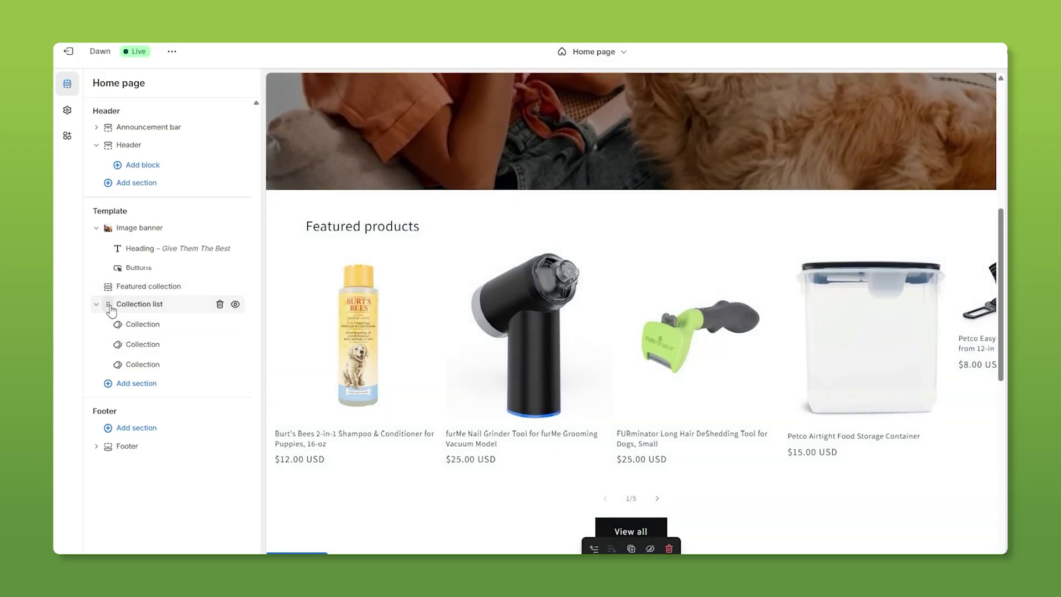
{"action": "left_click_drag", "start_coordinate": [111, 310], "coordinate": [111, 285]}
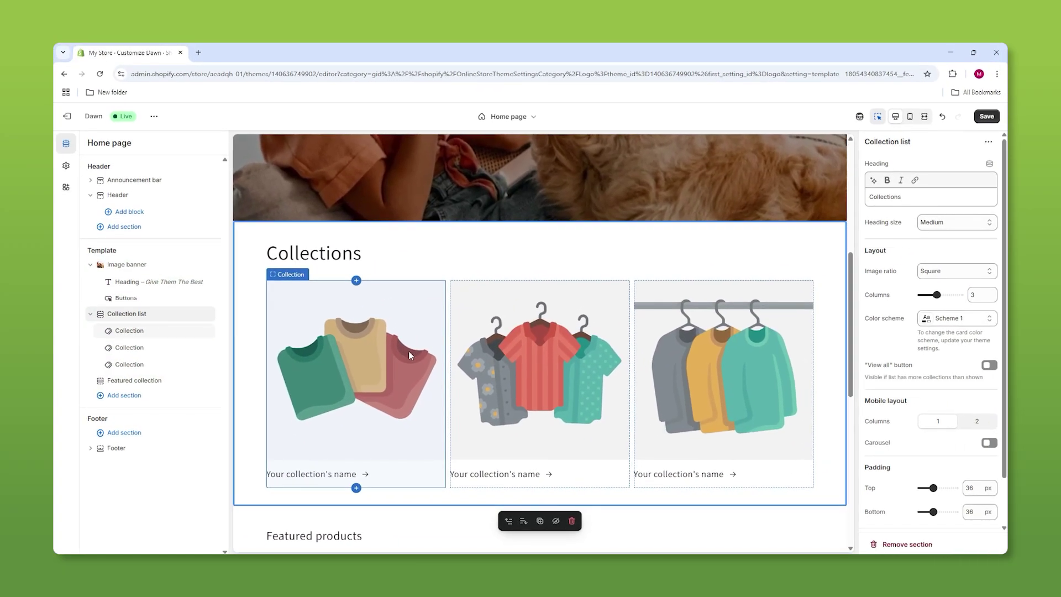
{"action": "left_click", "coordinate": [386, 344]}
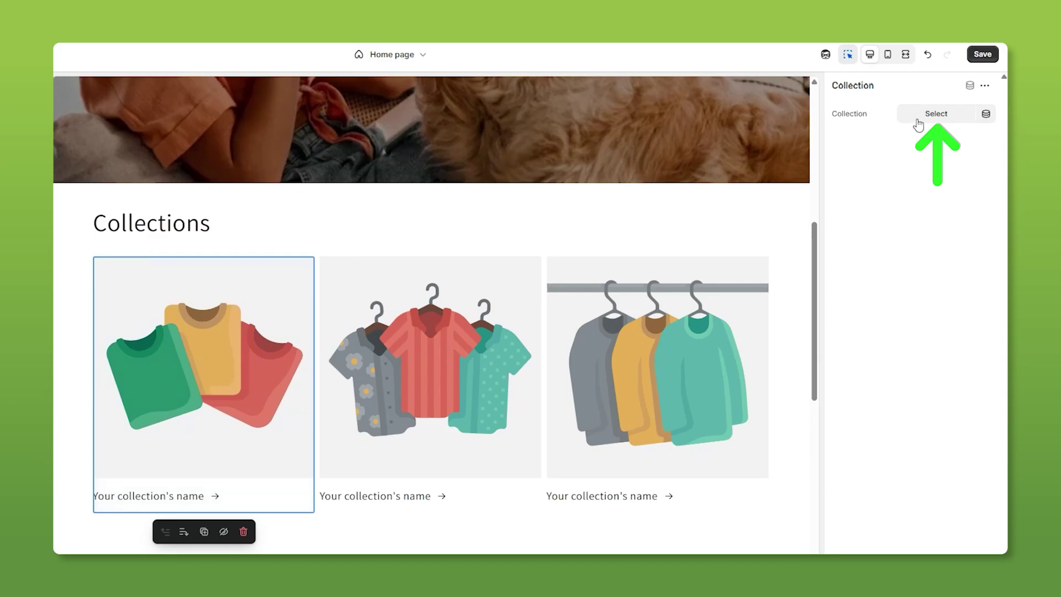
{"action": "left_click", "coordinate": [919, 119]}
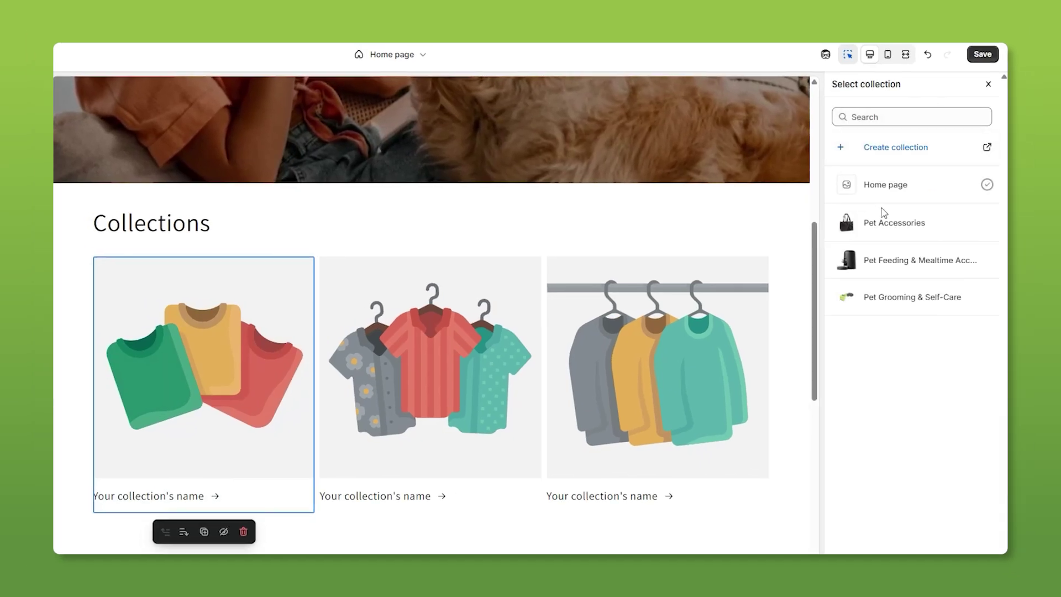
{"action": "left_click", "coordinate": [885, 216]}
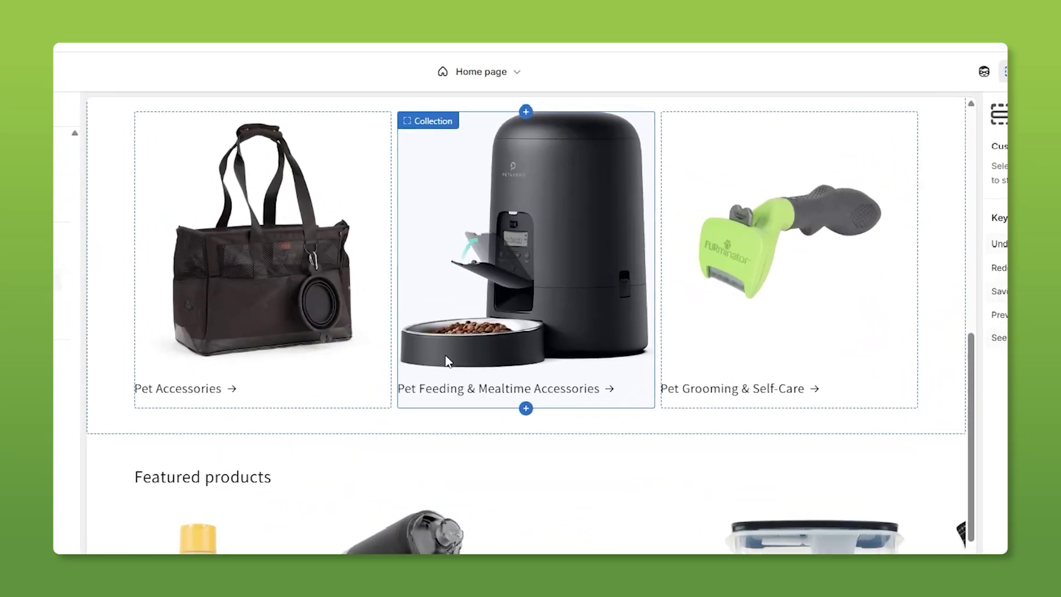
Add a second Image banner below the collections and move it above Featured collection
{"action": "mouse_move", "coordinate": [523, 442]}
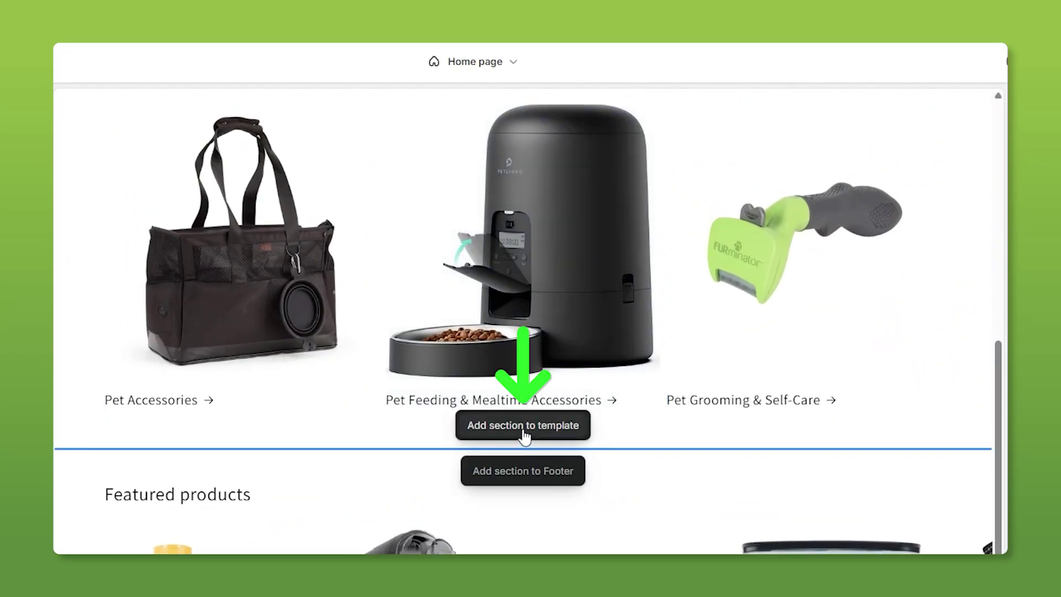
{"action": "left_click", "coordinate": [524, 437]}
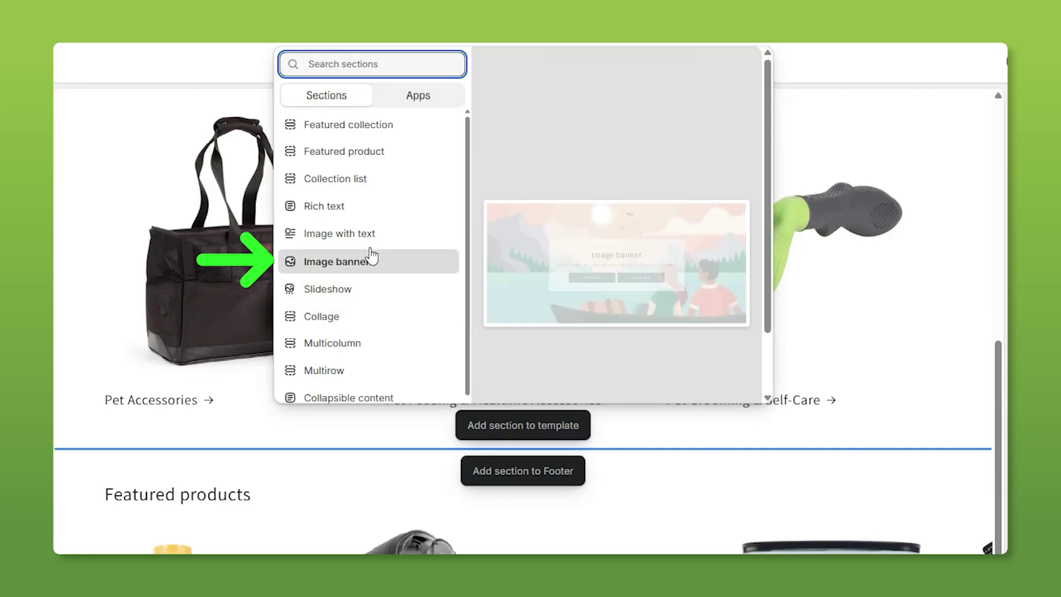
{"action": "left_click", "coordinate": [367, 265]}
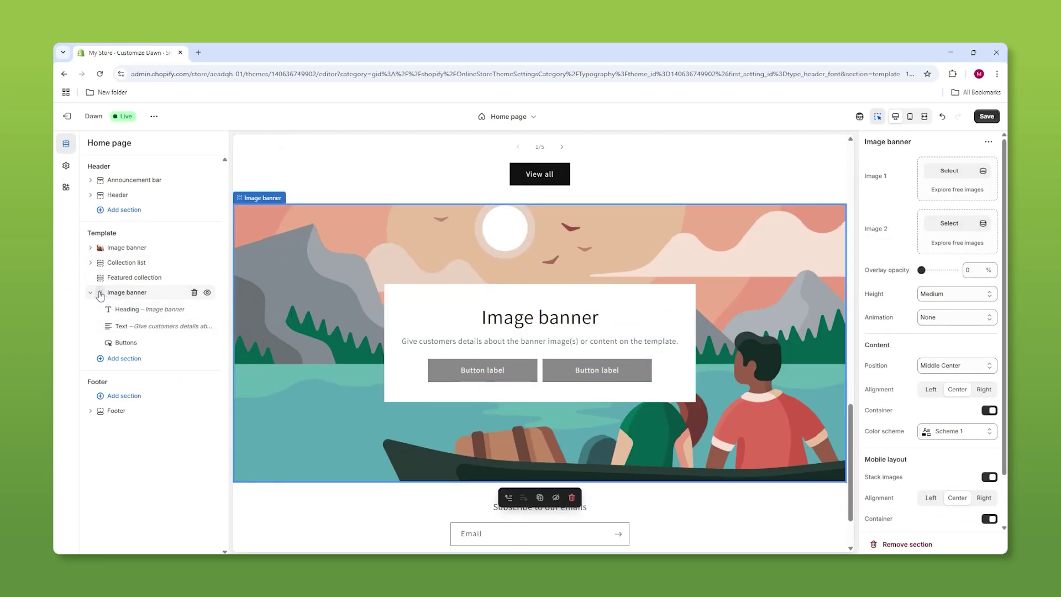
{"action": "left_click_drag", "start_coordinate": [100, 296], "coordinate": [100, 277]}
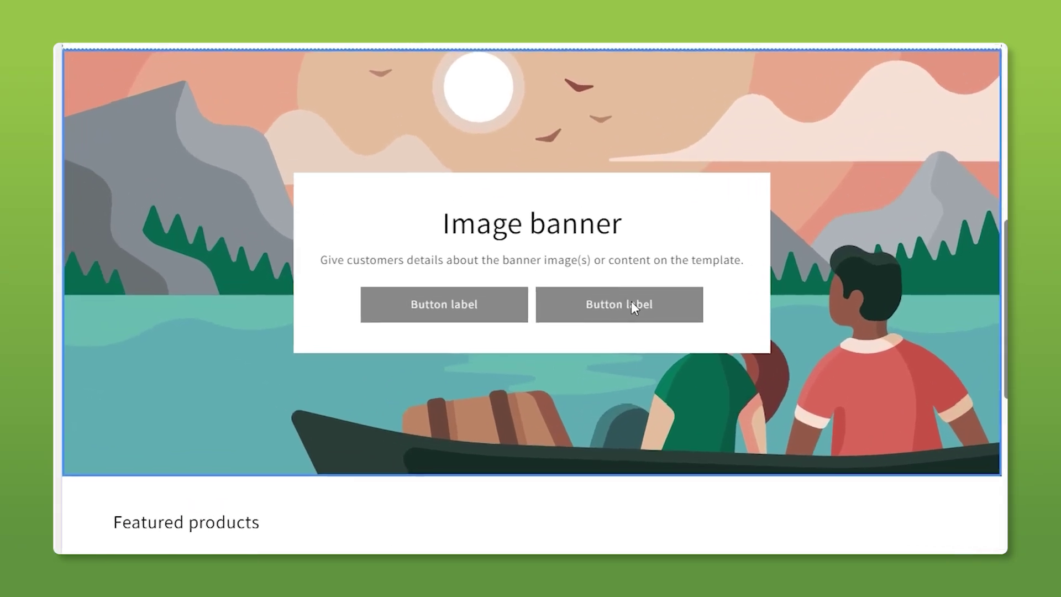
Delete the banner's buttons and description, and paste 'Smart Feeding, Happy Pup' as the heading
{"action": "left_click", "coordinate": [634, 514]}
{"action": "left_click", "coordinate": [585, 342]}
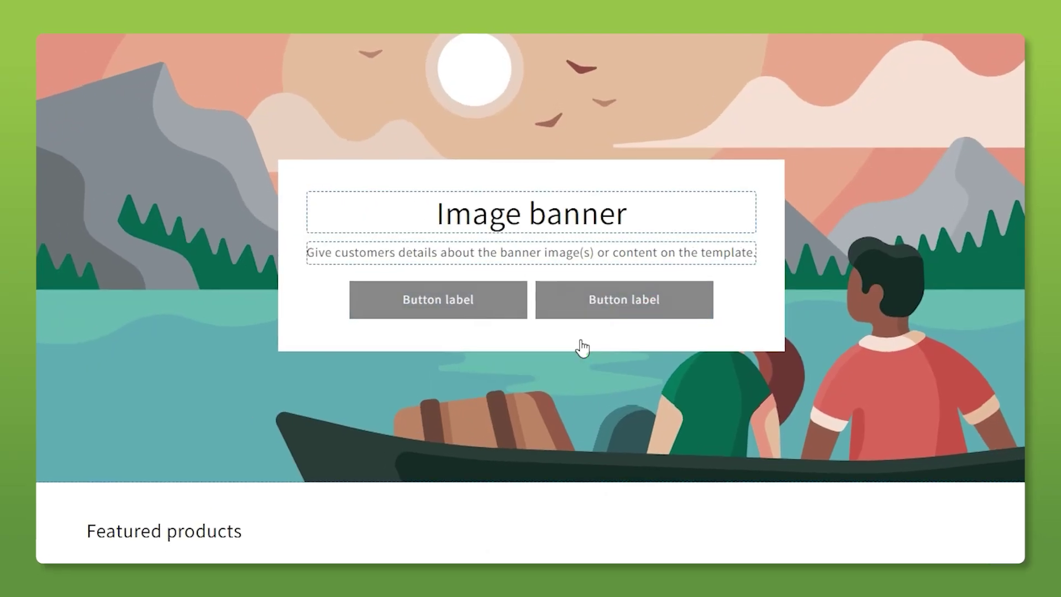
{"action": "left_click", "coordinate": [509, 276]}
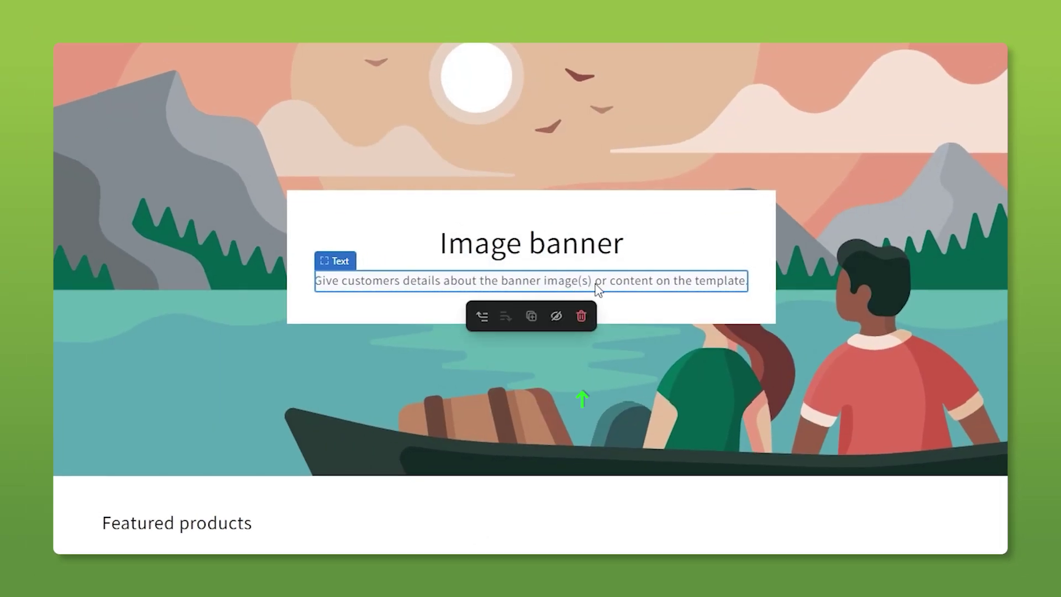
{"action": "left_click", "coordinate": [582, 312]}
{"action": "left_click", "coordinate": [616, 266]}
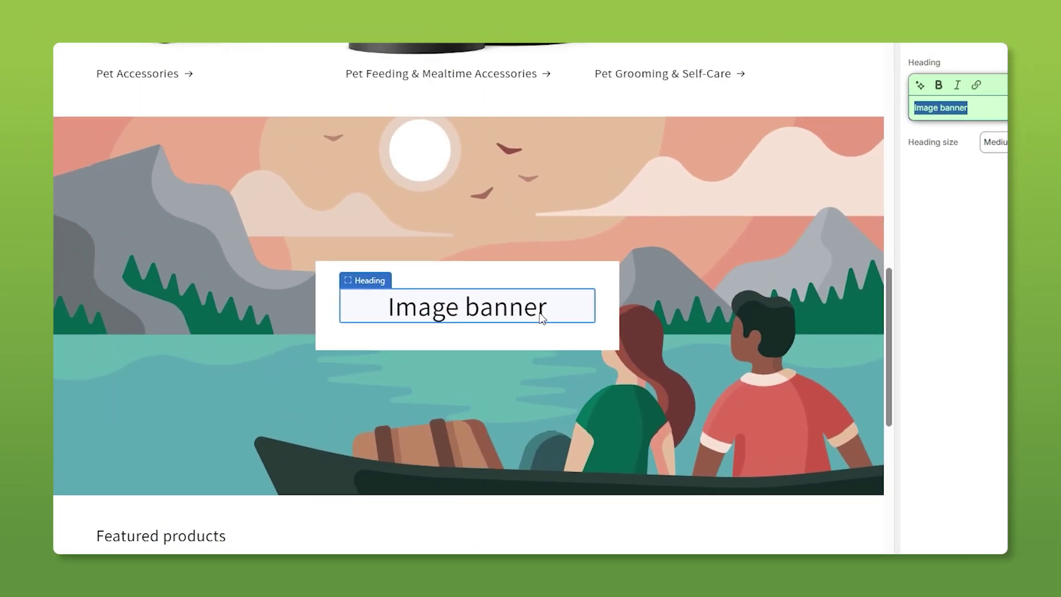
{"action": "key", "text": "super+v"}
{"action": "scroll", "coordinate": [907, 307], "scroll_direction": "down", "scroll_amount": 3}
{"action": "left_click", "coordinate": [872, 294]}
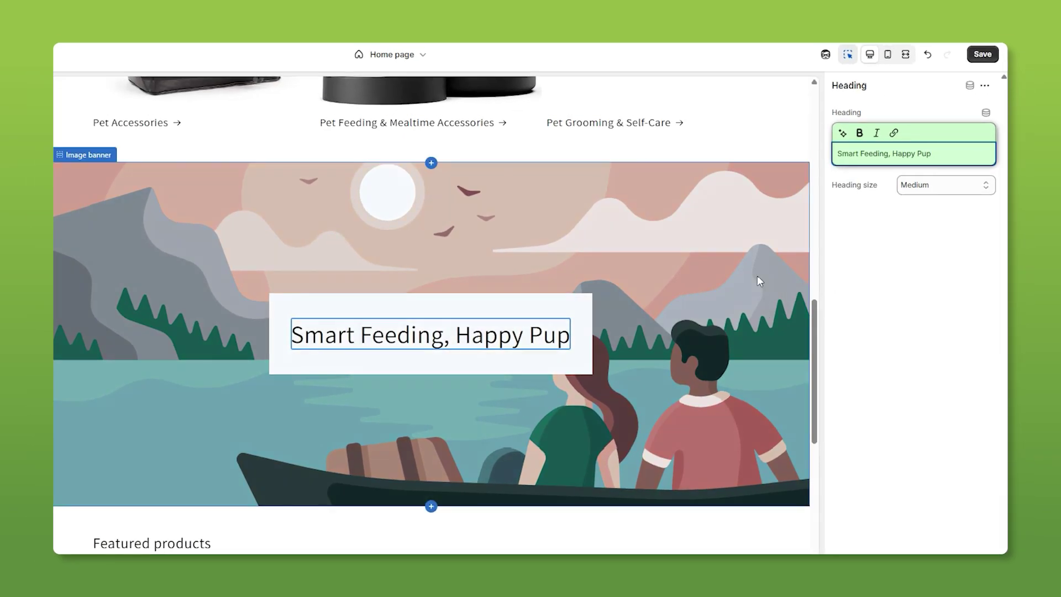
{"action": "left_click", "coordinate": [758, 277]}
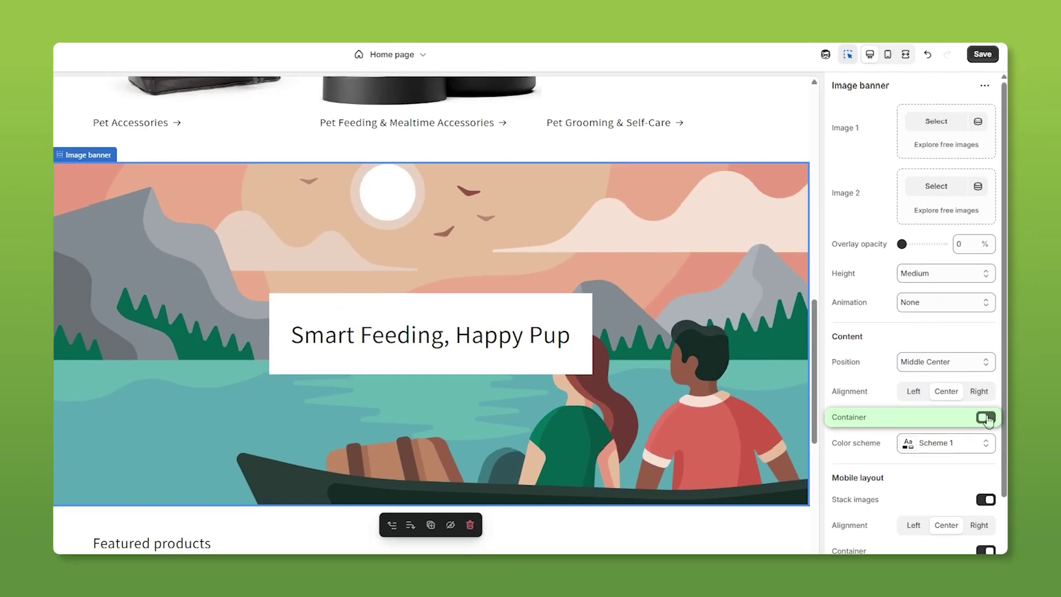
Turn off the banner container, use the dog hero image, and set height to Small
{"action": "left_click", "coordinate": [988, 419]}
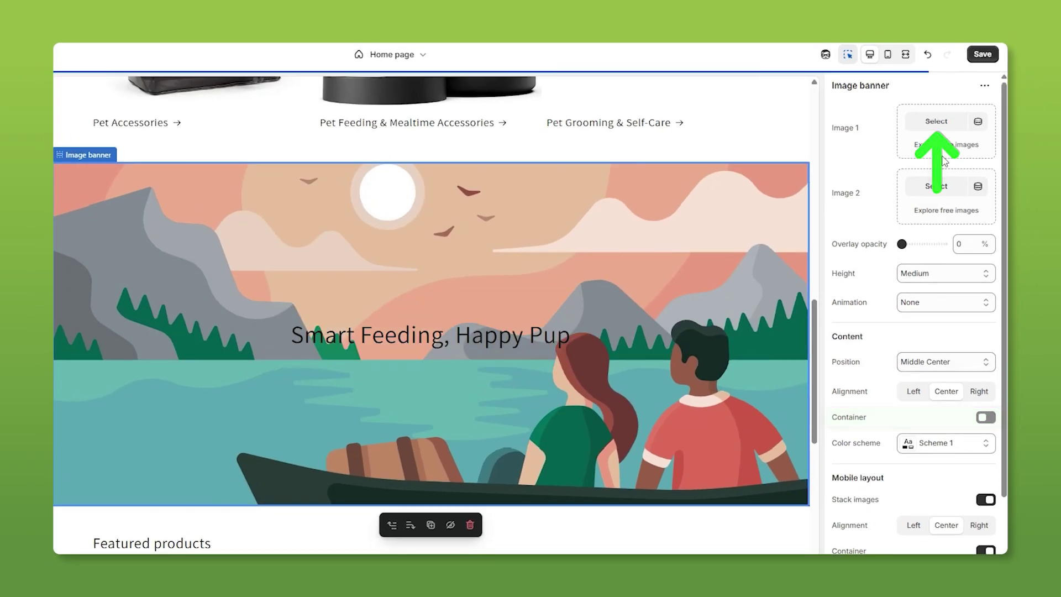
{"action": "left_click", "coordinate": [930, 124]}
{"action": "left_click", "coordinate": [177, 325]}
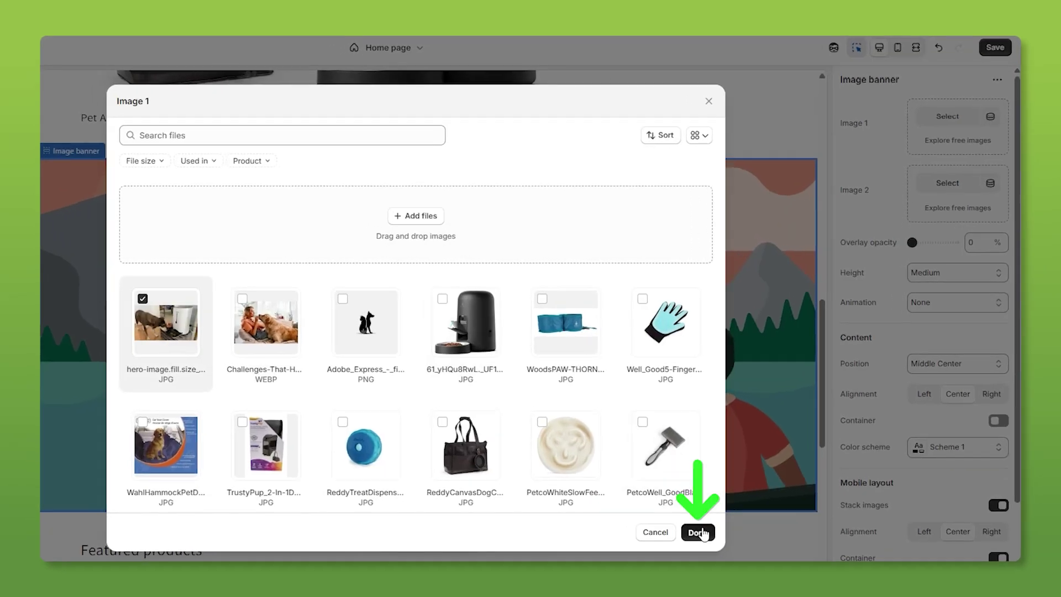
{"action": "left_click", "coordinate": [697, 532]}
{"action": "left_click", "coordinate": [937, 273]}
{"action": "left_click", "coordinate": [922, 306]}
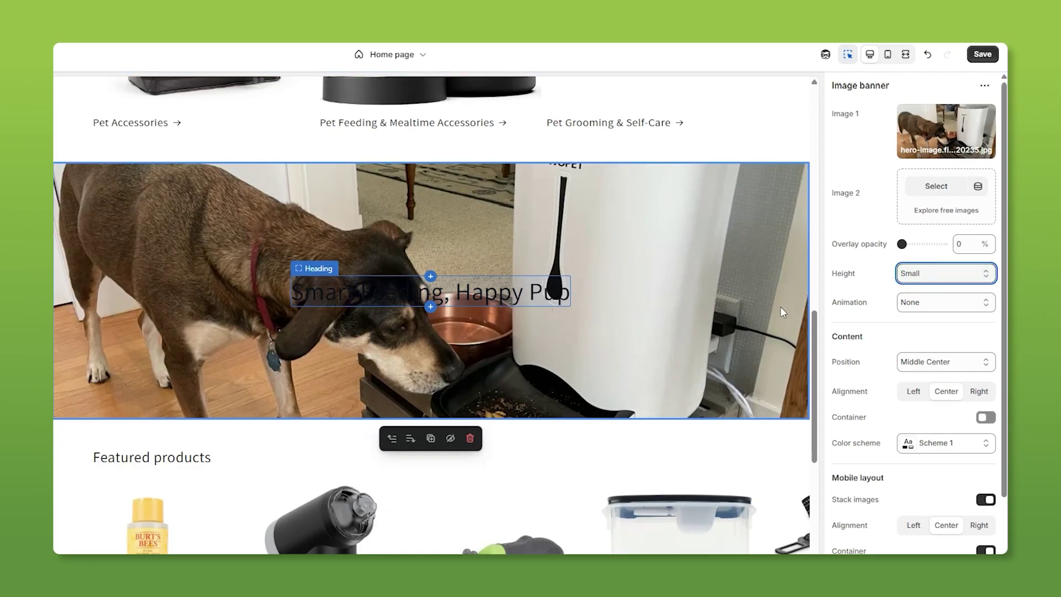
{"action": "scroll", "coordinate": [861, 312], "scroll_direction": "down", "scroll_amount": 1}
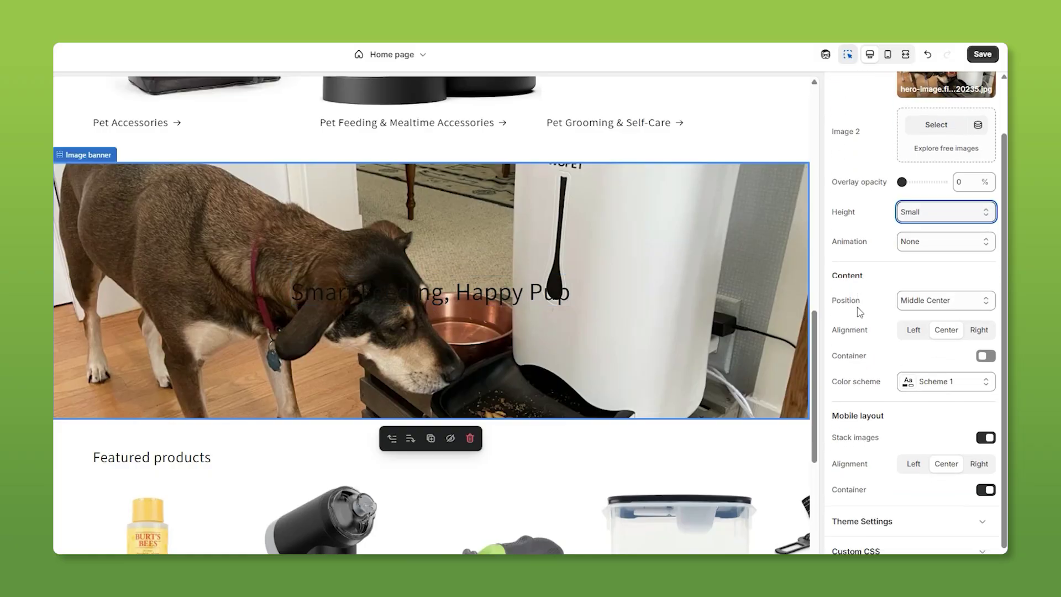
Apply Scheme 2 to the banner and change Scheme 2's background to white
{"action": "left_click", "coordinate": [948, 386]}
{"action": "left_click", "coordinate": [926, 217]}
{"action": "left_click", "coordinate": [929, 387]}
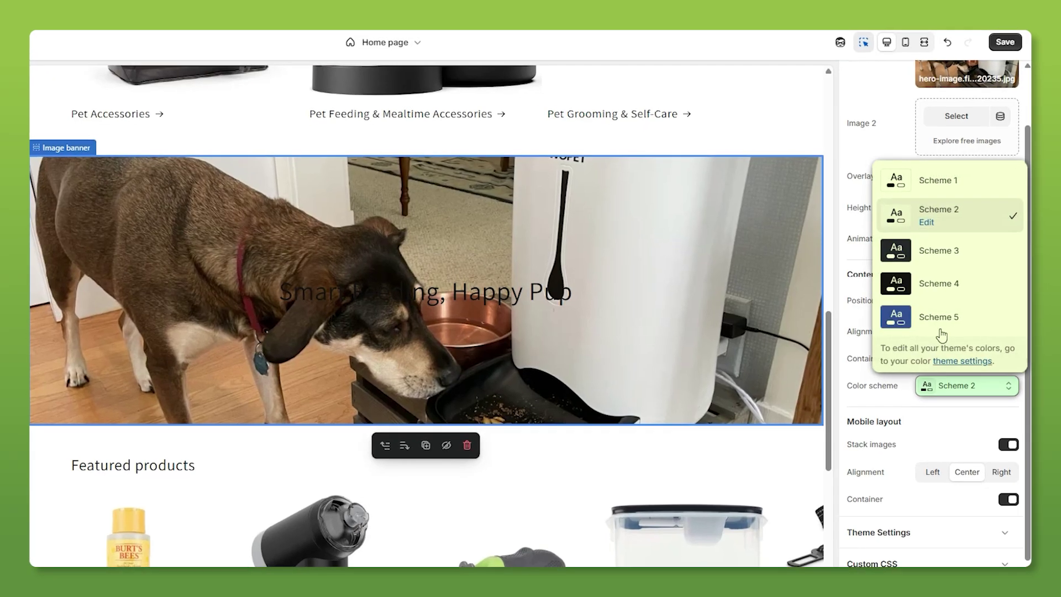
{"action": "left_click", "coordinate": [908, 229]}
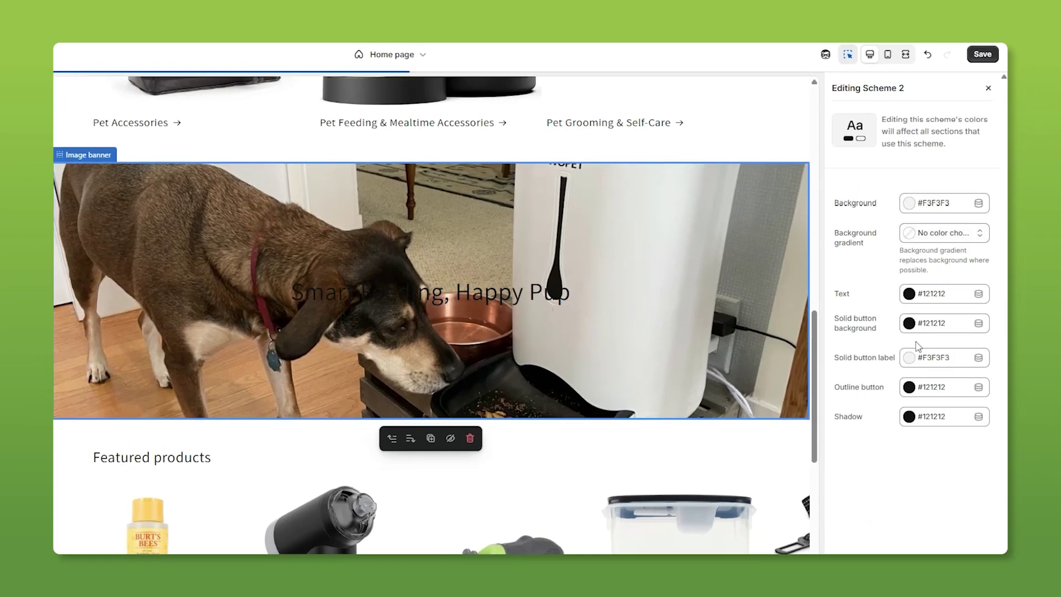
{"action": "left_click", "coordinate": [934, 199]}
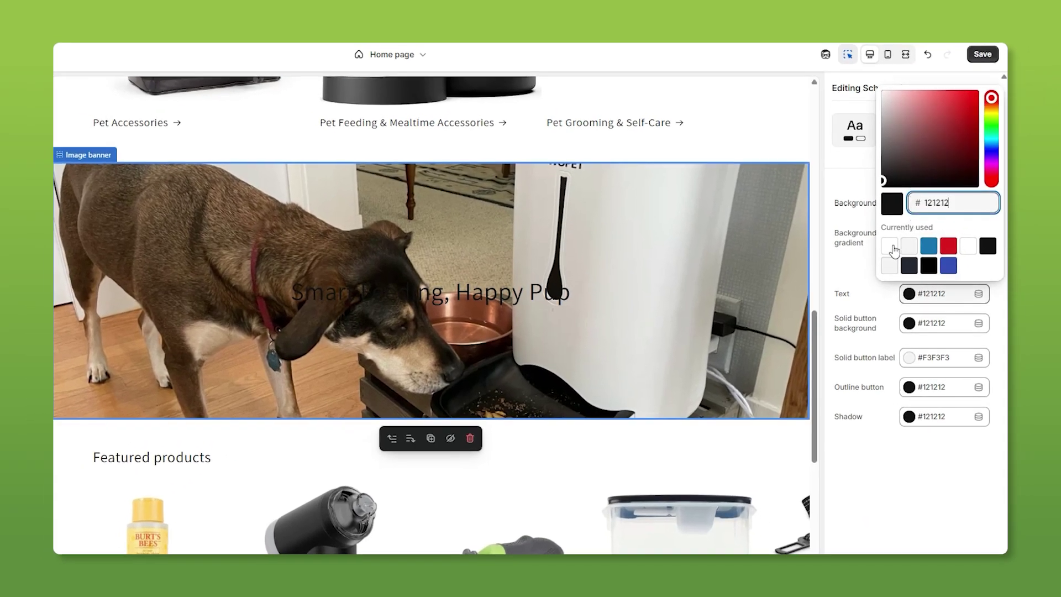
{"action": "left_click", "coordinate": [891, 246]}
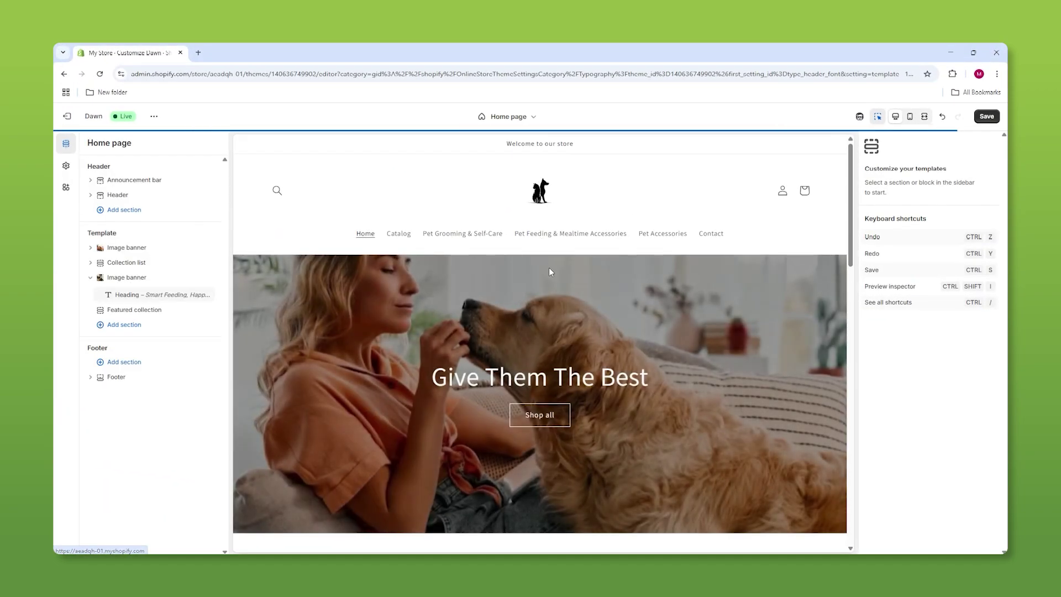
{"action": "scroll", "coordinate": [549, 267], "scroll_direction": "down", "scroll_amount": 8}
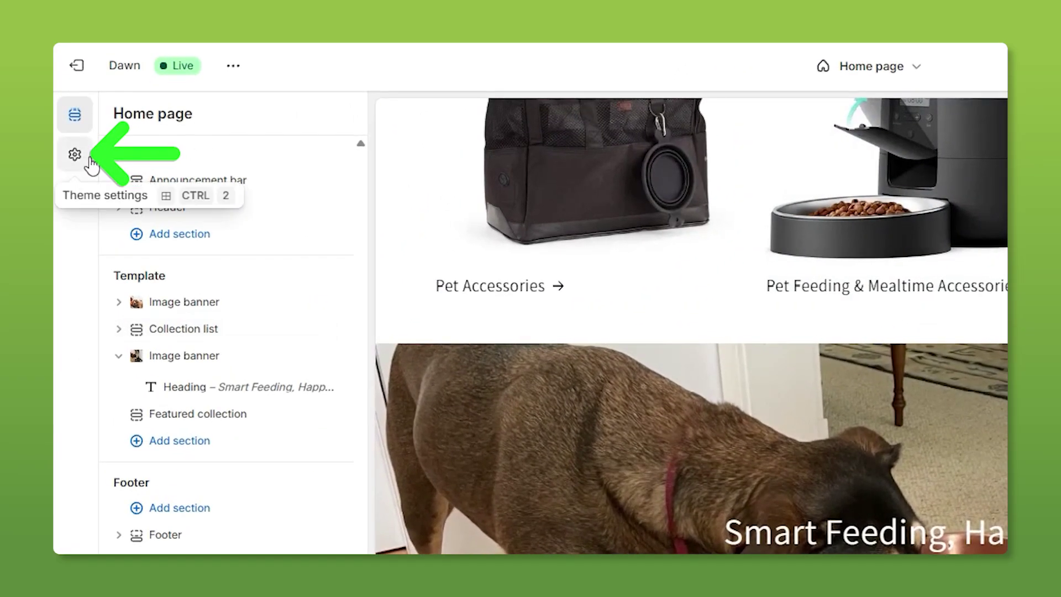
Change the theme Typography heading font to Serif and view the home page headings
{"action": "left_click", "coordinate": [74, 154]}
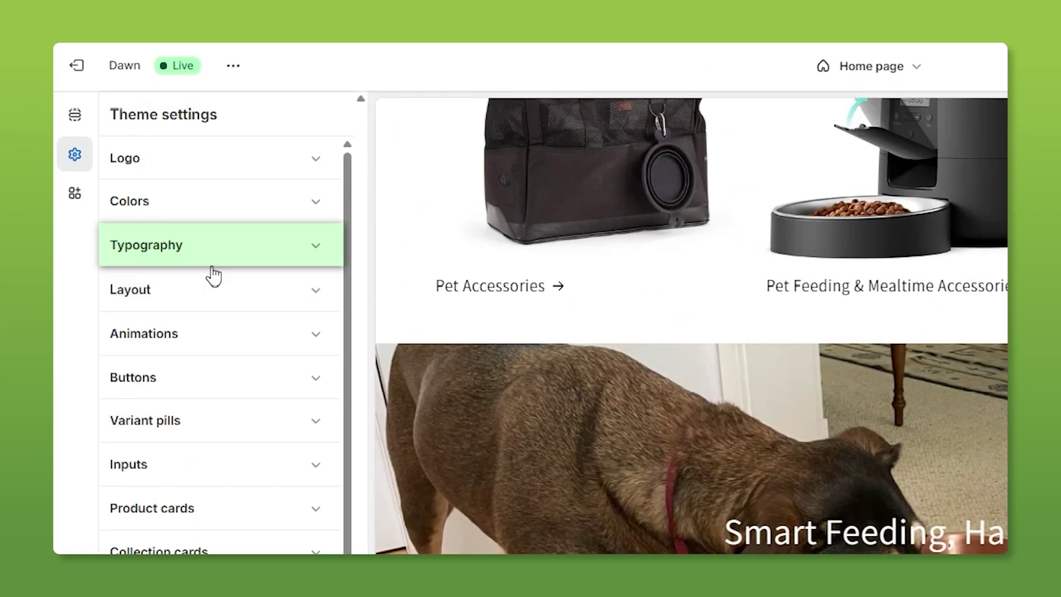
{"action": "left_click", "coordinate": [160, 254]}
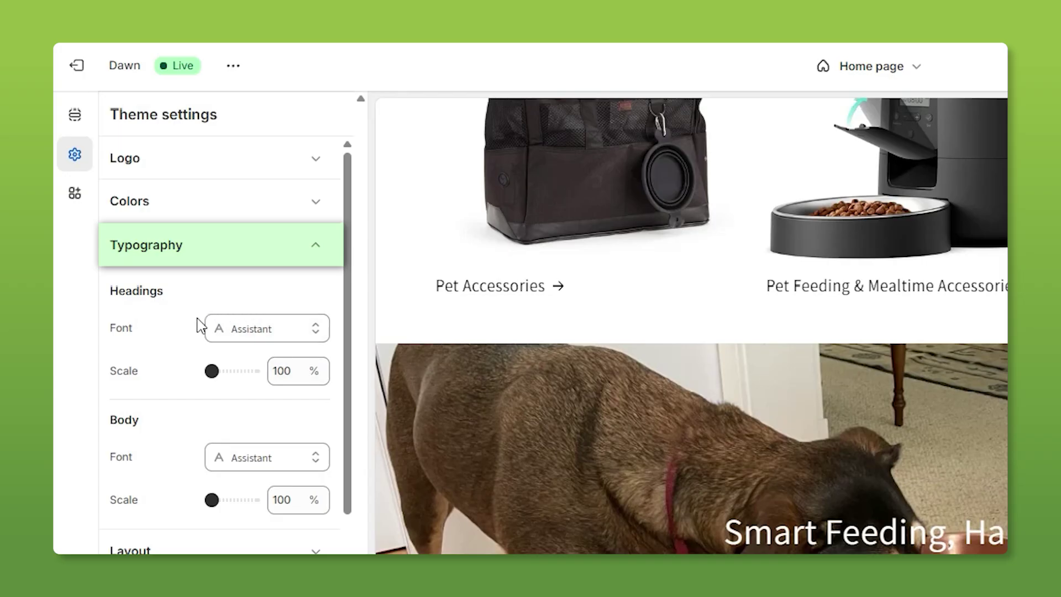
{"action": "left_click", "coordinate": [245, 331]}
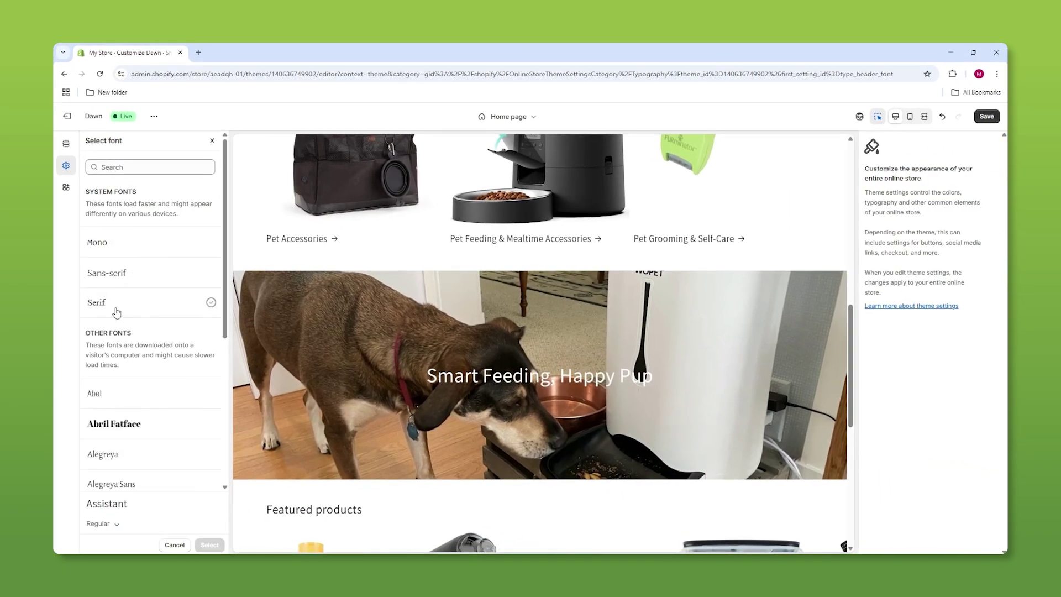
{"action": "left_click", "coordinate": [116, 312]}
{"action": "left_click", "coordinate": [216, 545]}
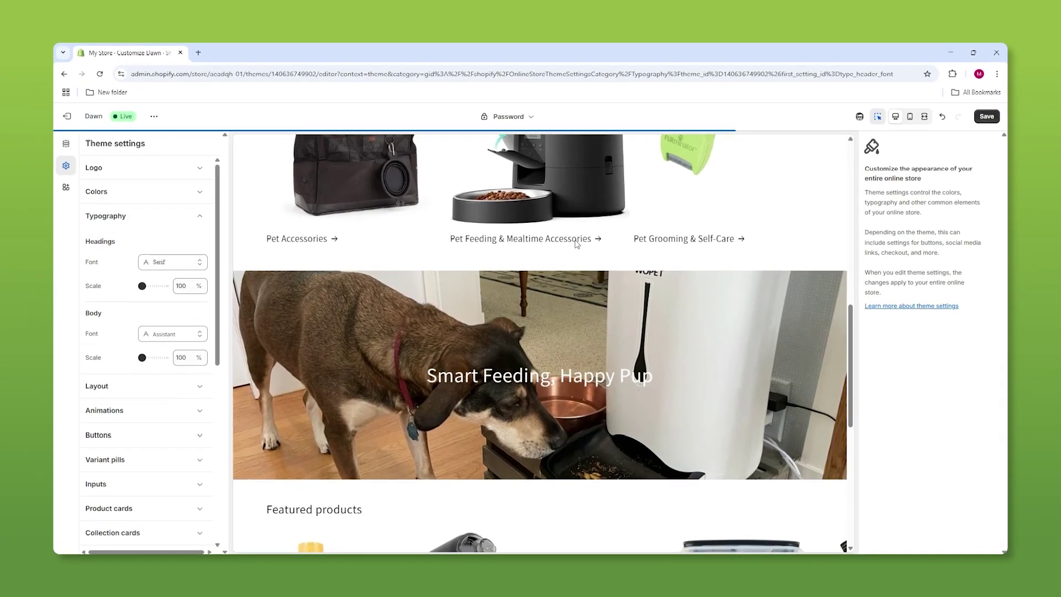
{"action": "scroll", "coordinate": [562, 250], "scroll_direction": "up", "scroll_amount": 3}
{"action": "scroll", "coordinate": [563, 251], "scroll_direction": "up", "scroll_amount": 1}
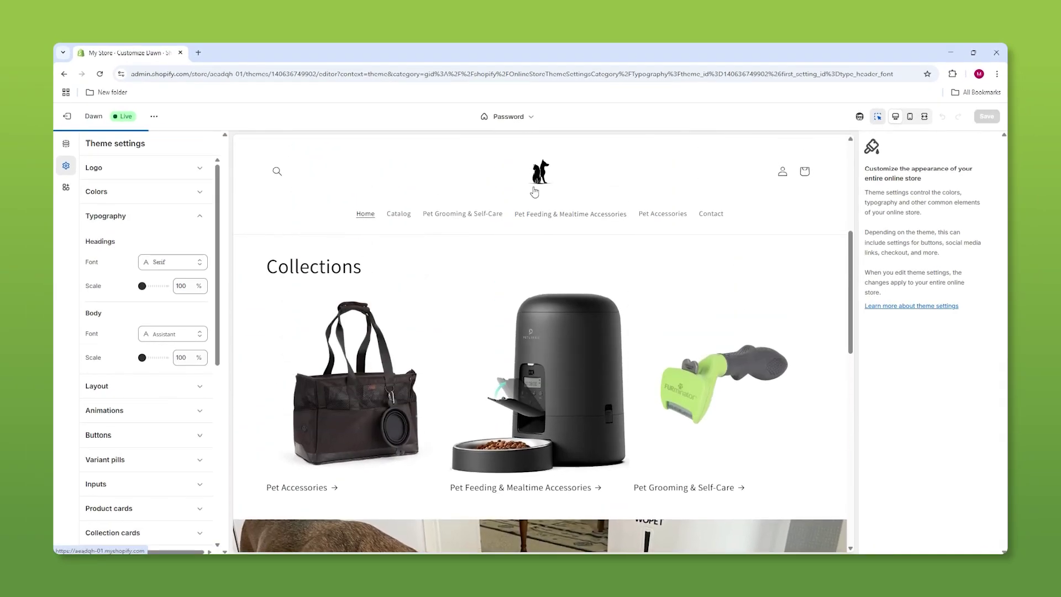
{"action": "left_click", "coordinate": [535, 182]}
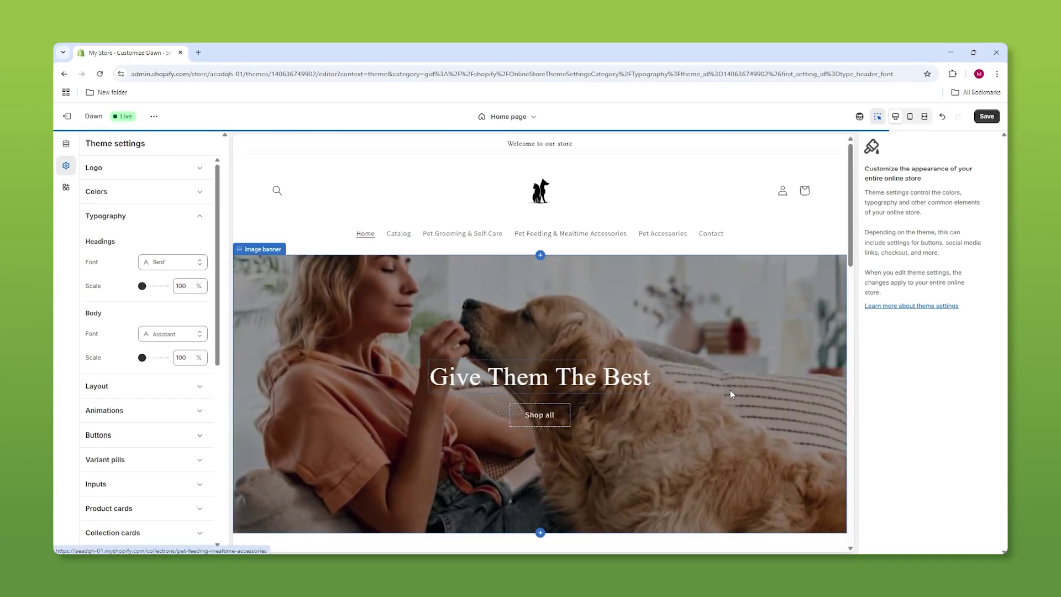
{"action": "scroll", "coordinate": [497, 365], "scroll_direction": "down", "scroll_amount": 1}
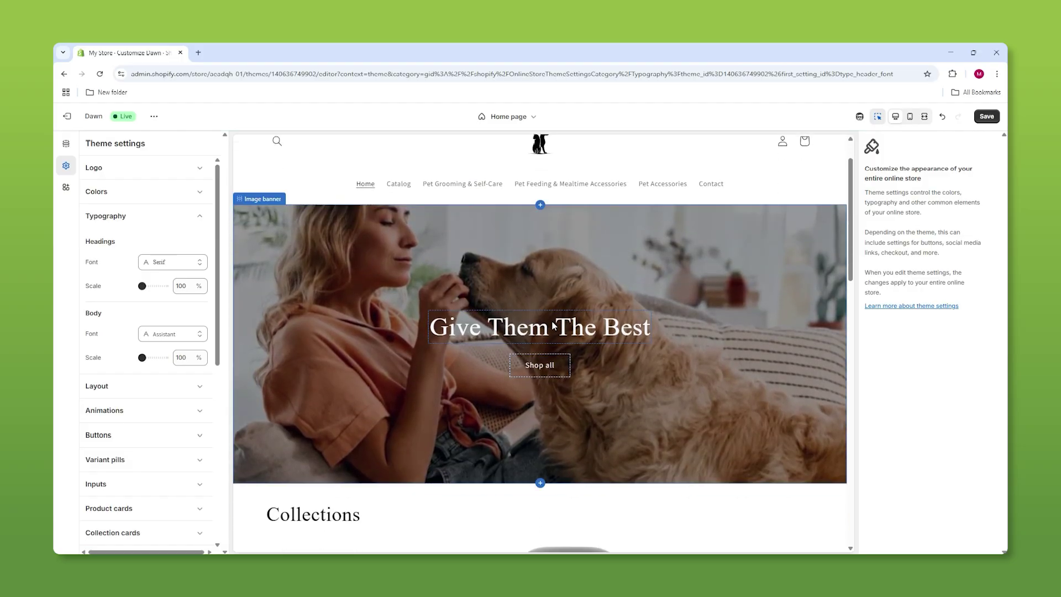
{"action": "scroll", "coordinate": [552, 332], "scroll_direction": "down", "scroll_amount": 5}
{"action": "scroll", "coordinate": [554, 326], "scroll_direction": "down", "scroll_amount": 5}
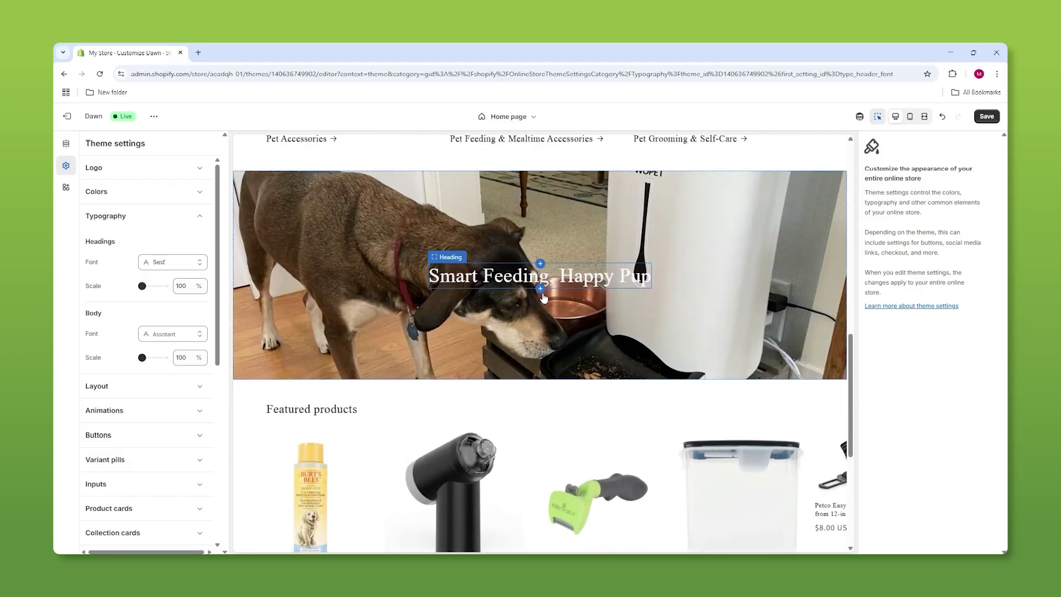
Add an Image with text section below the banner and paste the PETLIBRO feeder description
{"action": "mouse_move", "coordinate": [542, 381]}
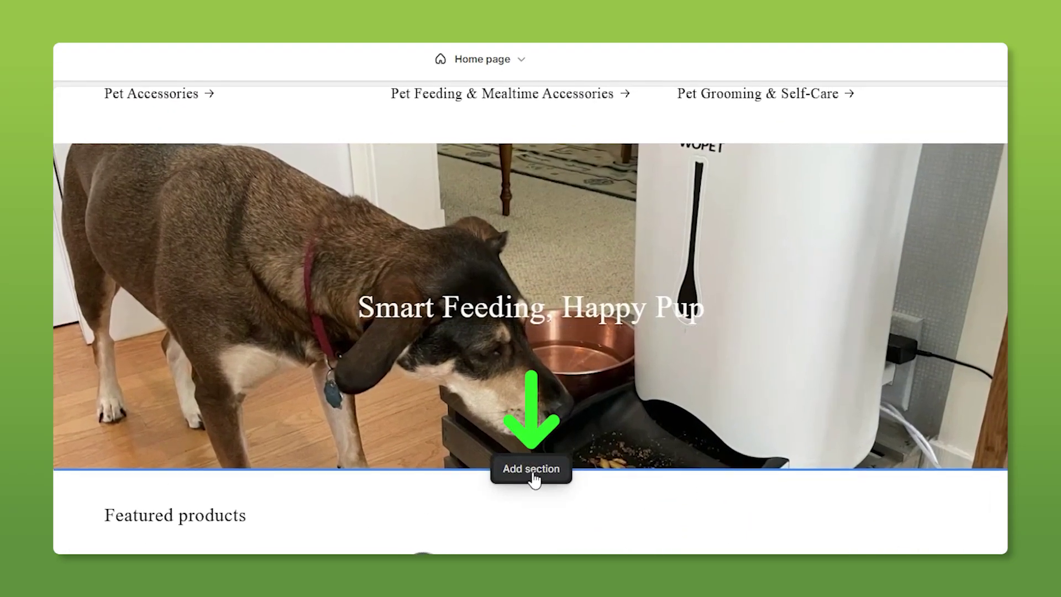
{"action": "left_click", "coordinate": [532, 470]}
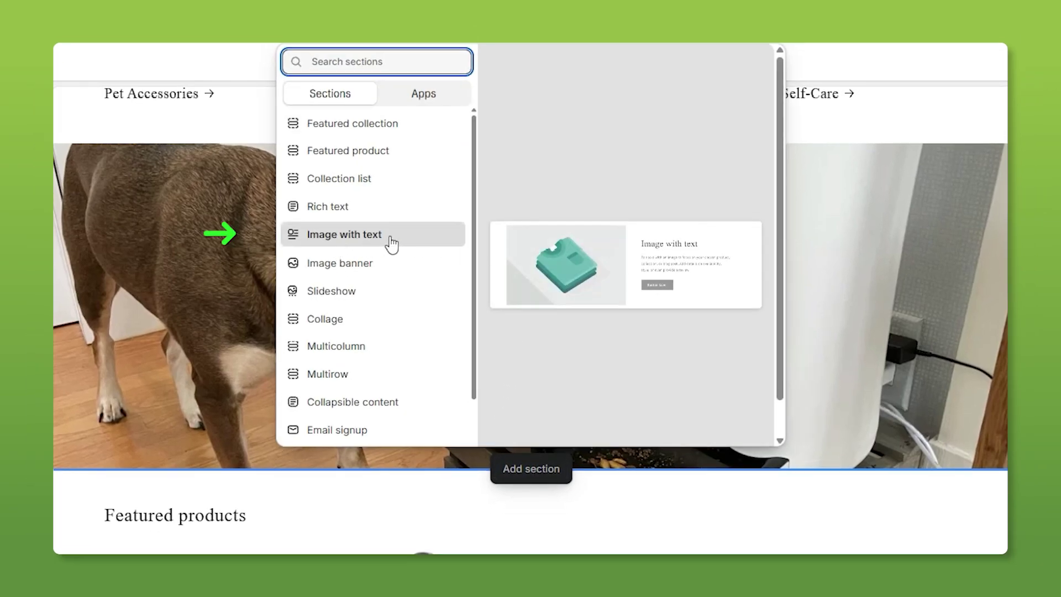
{"action": "left_click", "coordinate": [394, 243]}
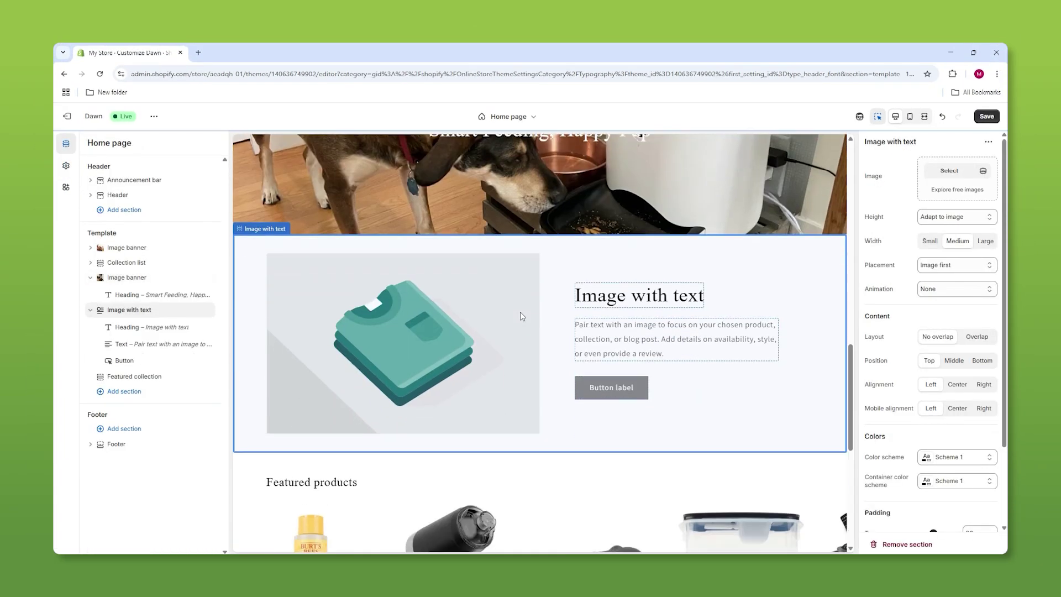
{"action": "left_click", "coordinate": [635, 338]}
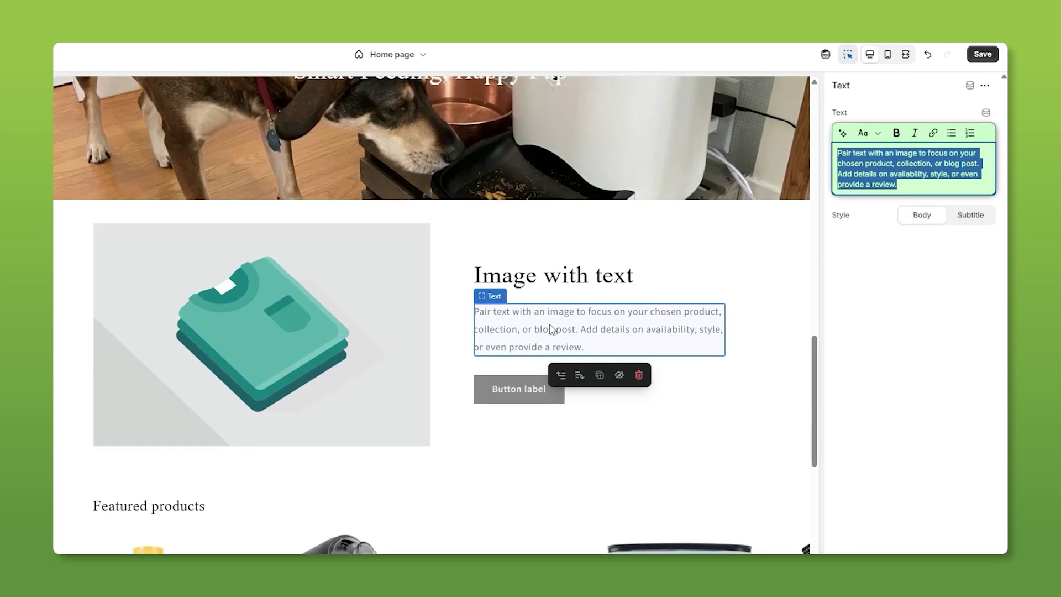
{"action": "key", "text": "super+v"}
{"action": "left_click", "coordinate": [836, 302]}
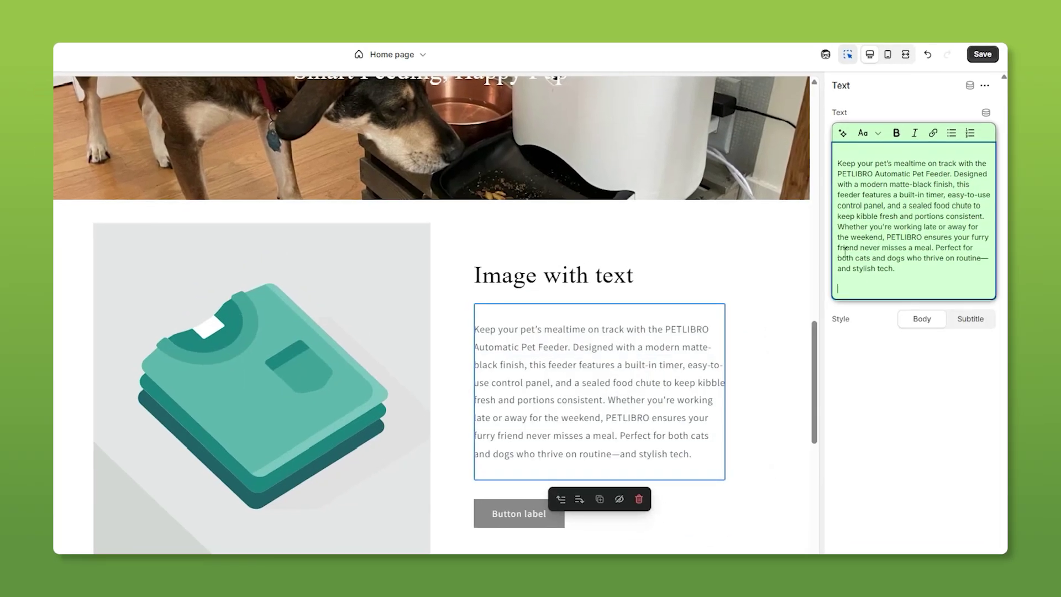
{"action": "key", "text": "BackSpace"}
{"action": "key", "text": "ctrl+Home"}
{"action": "key", "text": "Delete"}
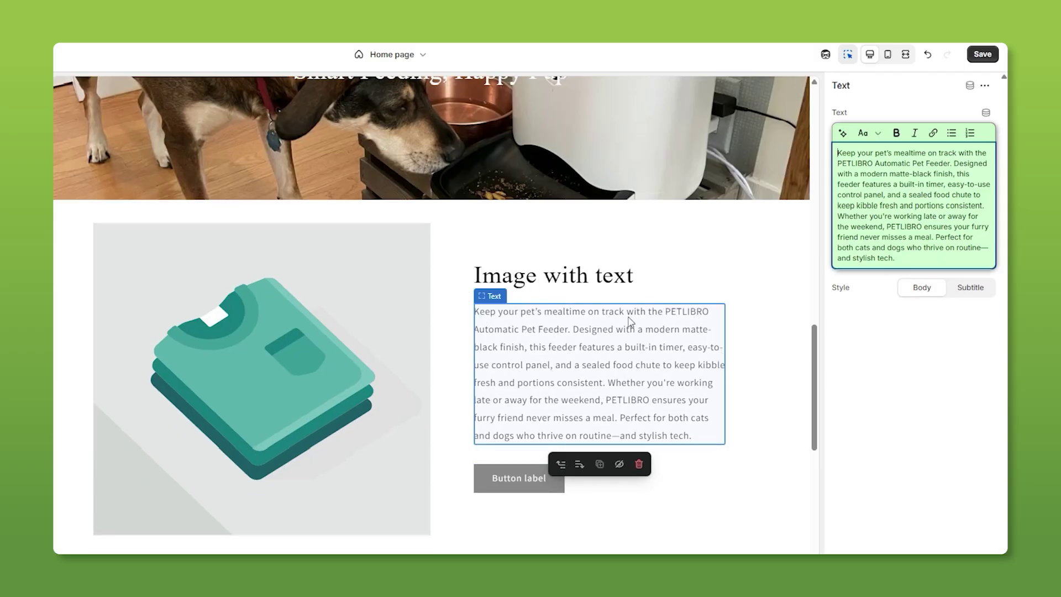
Replace the section heading with 'PETLIBRO Automatic Pet Feeder'
{"action": "left_click", "coordinate": [559, 273]}
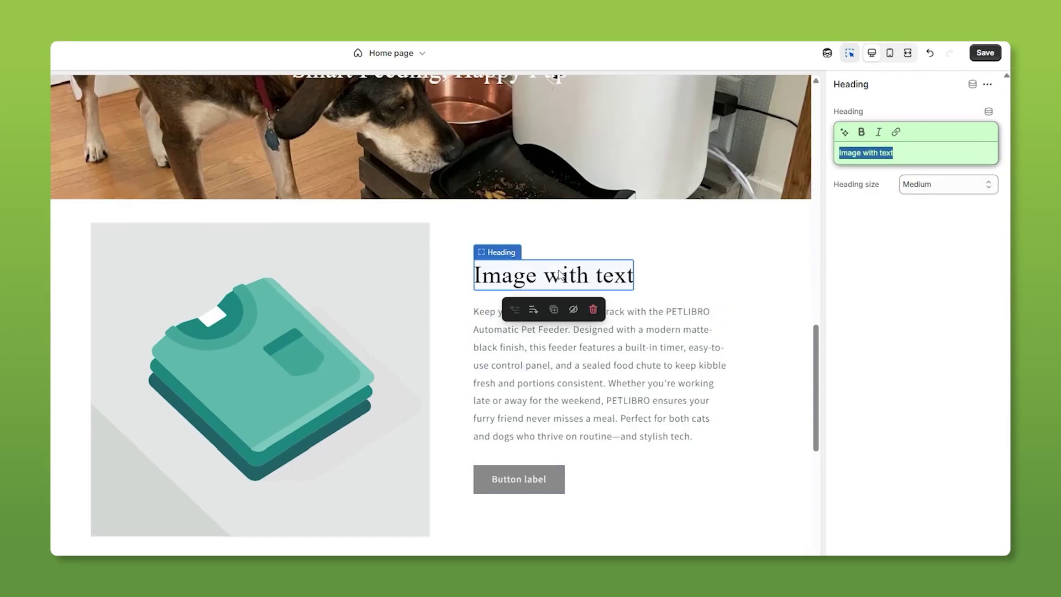
{"action": "key", "text": "super+v"}
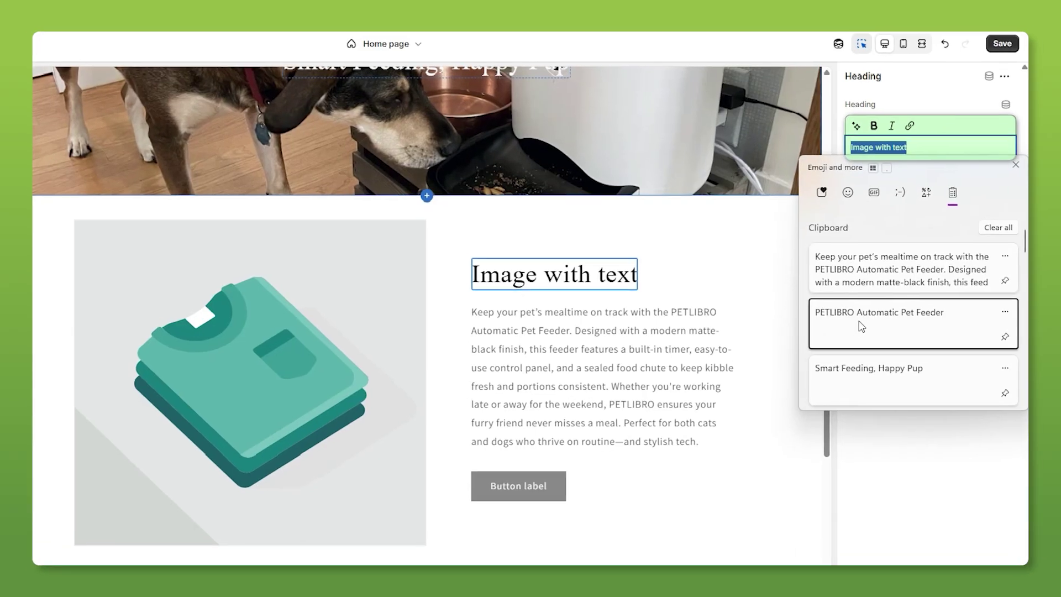
{"action": "left_click", "coordinate": [840, 325]}
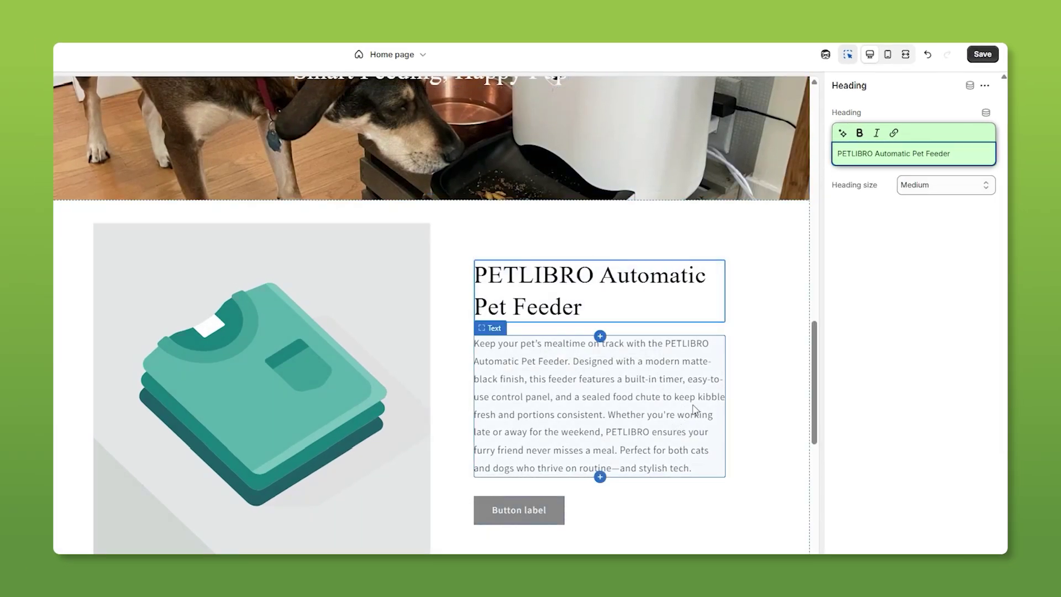
Label the button 'Check It Out' and link it to Pet Feeding & Mealtime Accessories
{"action": "left_click", "coordinate": [525, 515]}
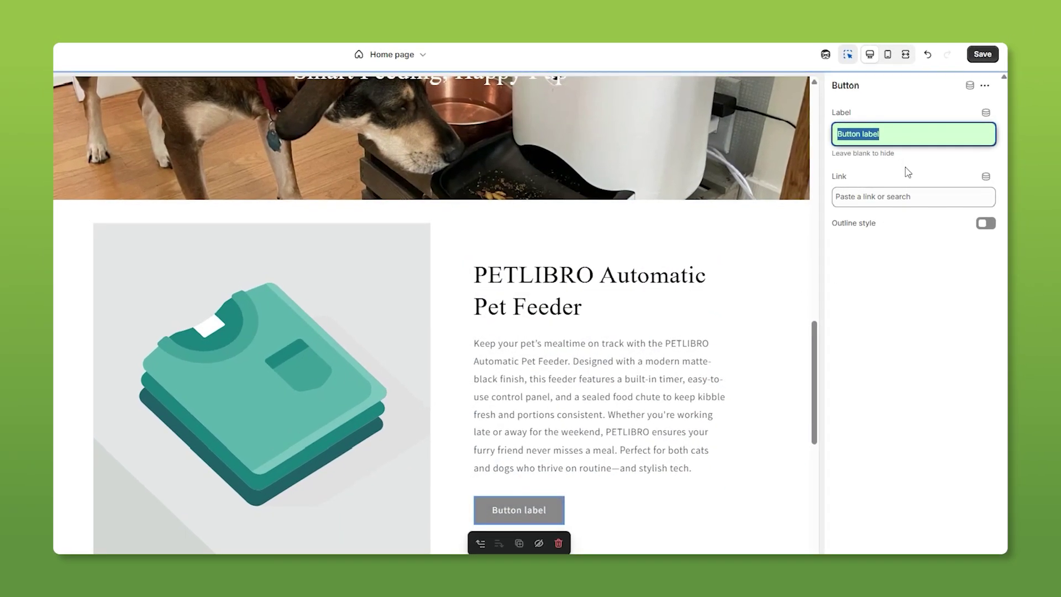
{"action": "type", "text": "Check I"}
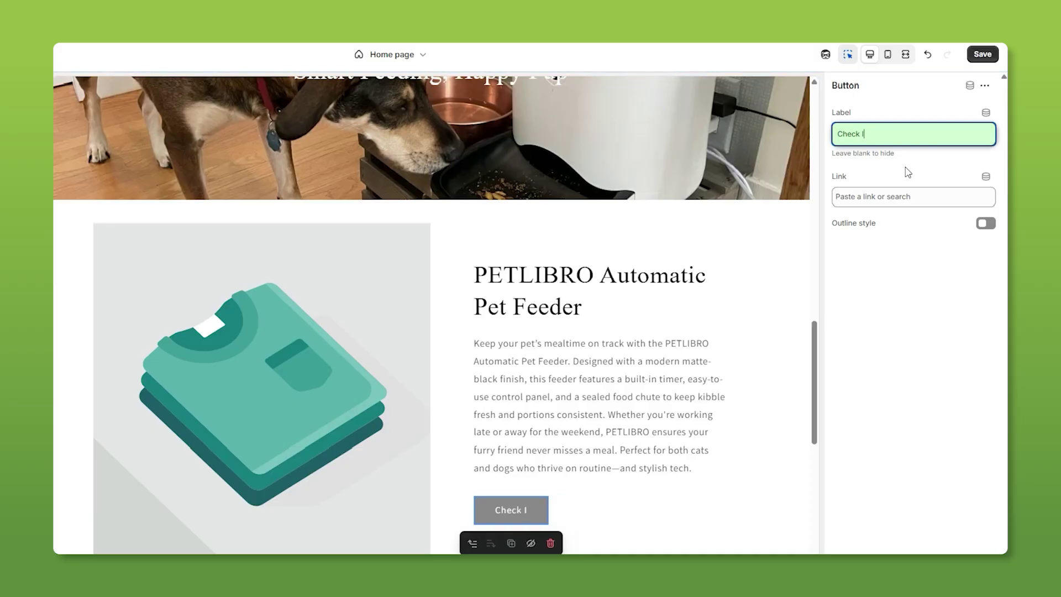
{"action": "type", "text": "t Out"}
{"action": "key", "text": "Tab"}
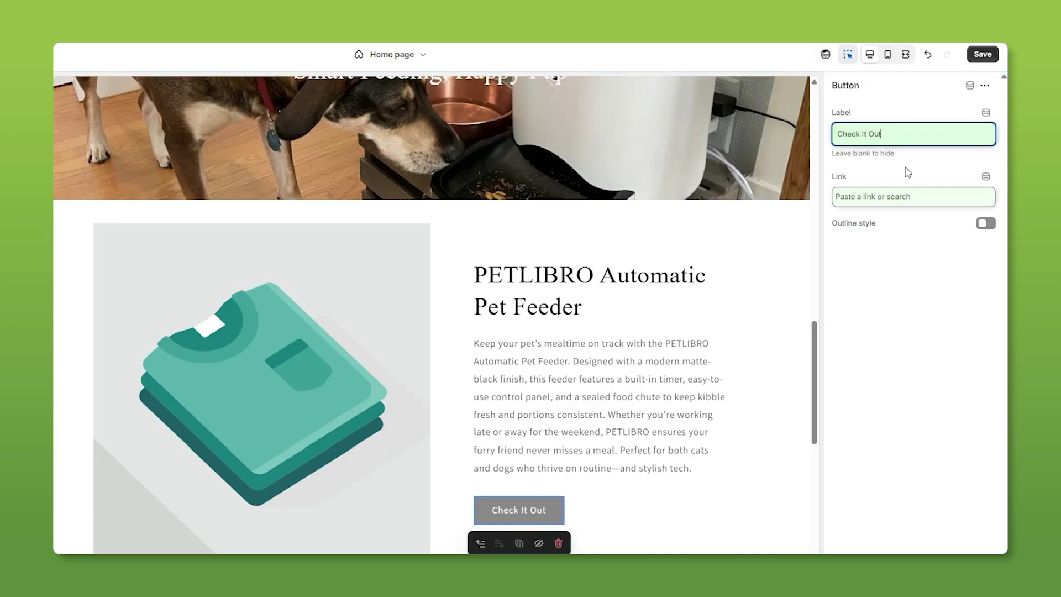
{"action": "left_click", "coordinate": [873, 199]}
{"action": "left_click", "coordinate": [897, 228]}
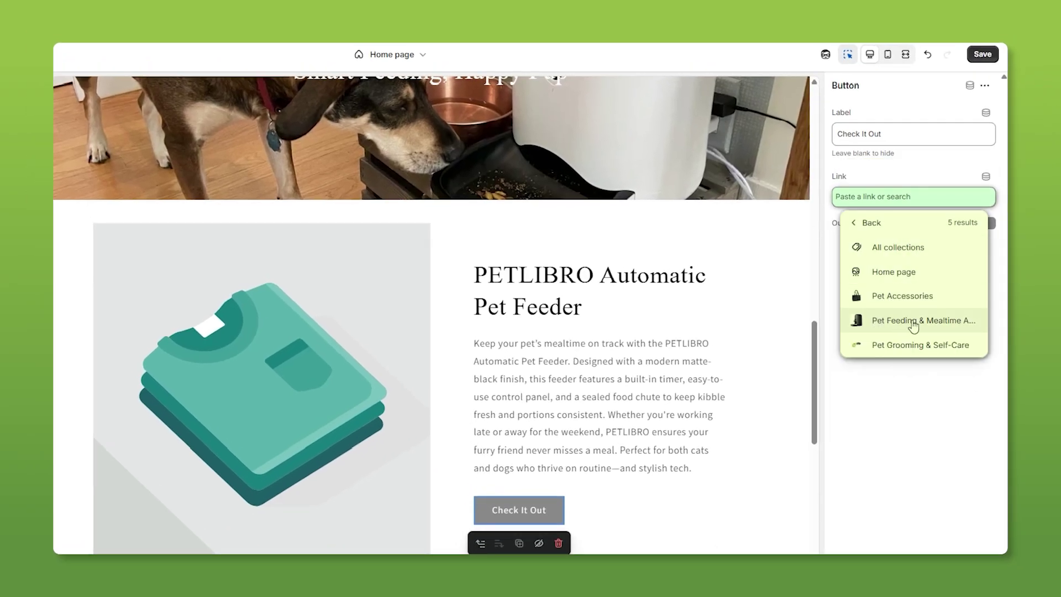
{"action": "left_click", "coordinate": [913, 326]}
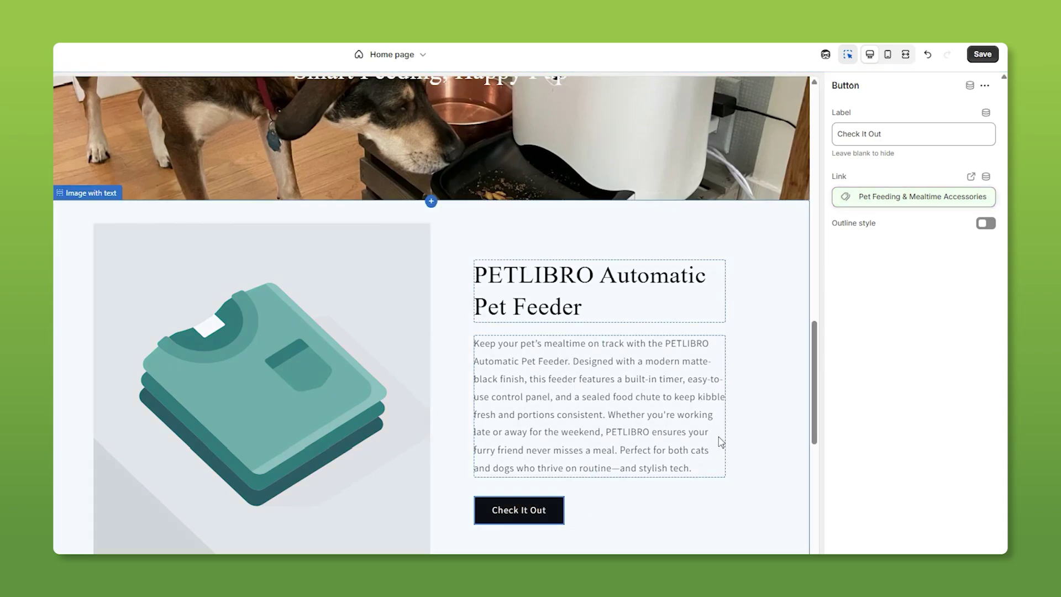
{"action": "left_click", "coordinate": [731, 434]}
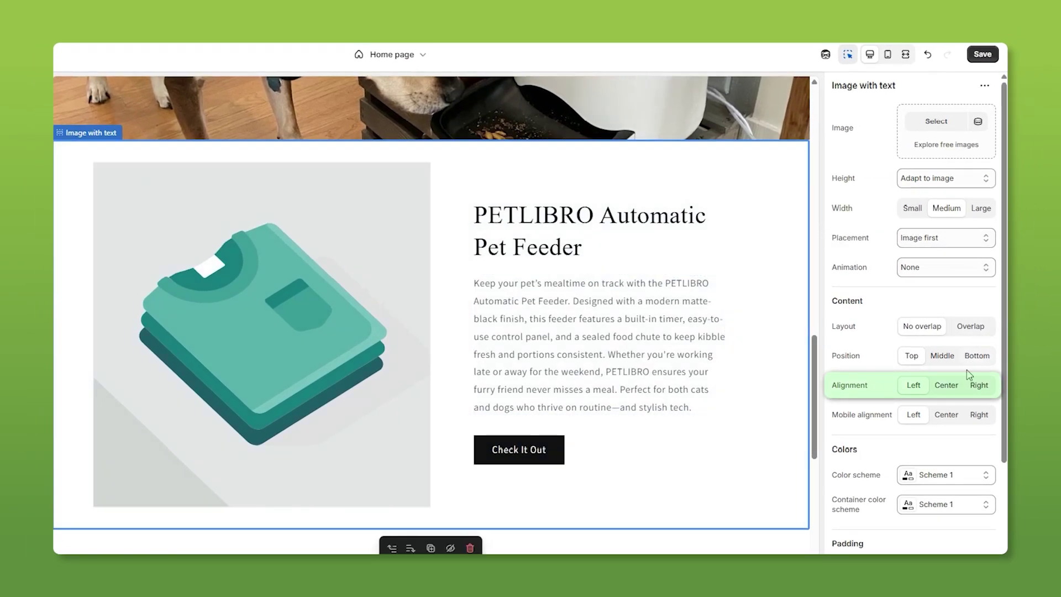
Center the PETLIBRO section's content alignment and set its image to the black automatic feeder photo
{"action": "left_click", "coordinate": [948, 385]}
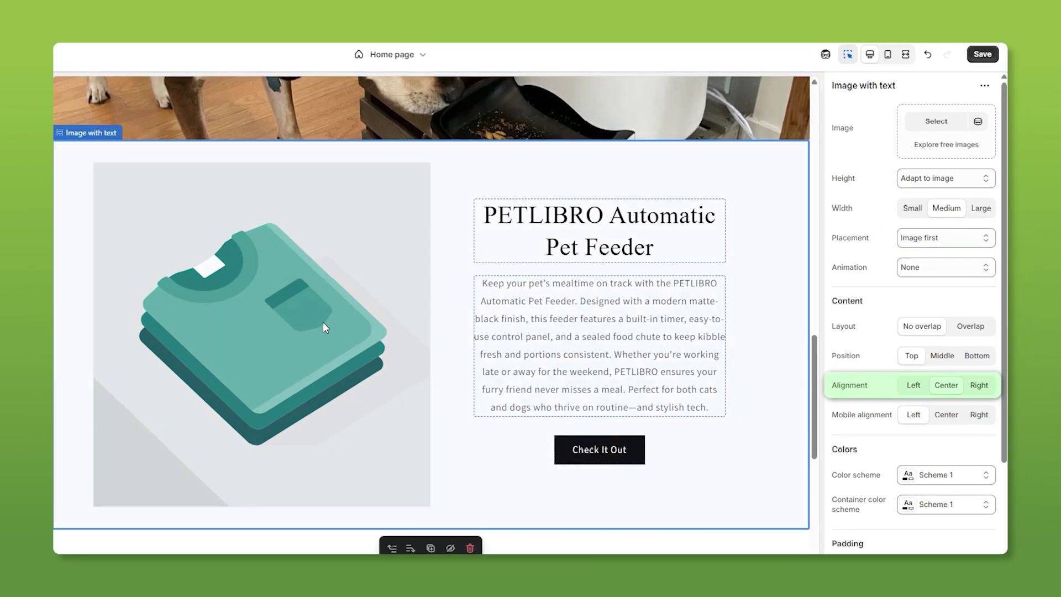
{"action": "left_click", "coordinate": [936, 121]}
{"action": "left_click", "coordinate": [477, 314]}
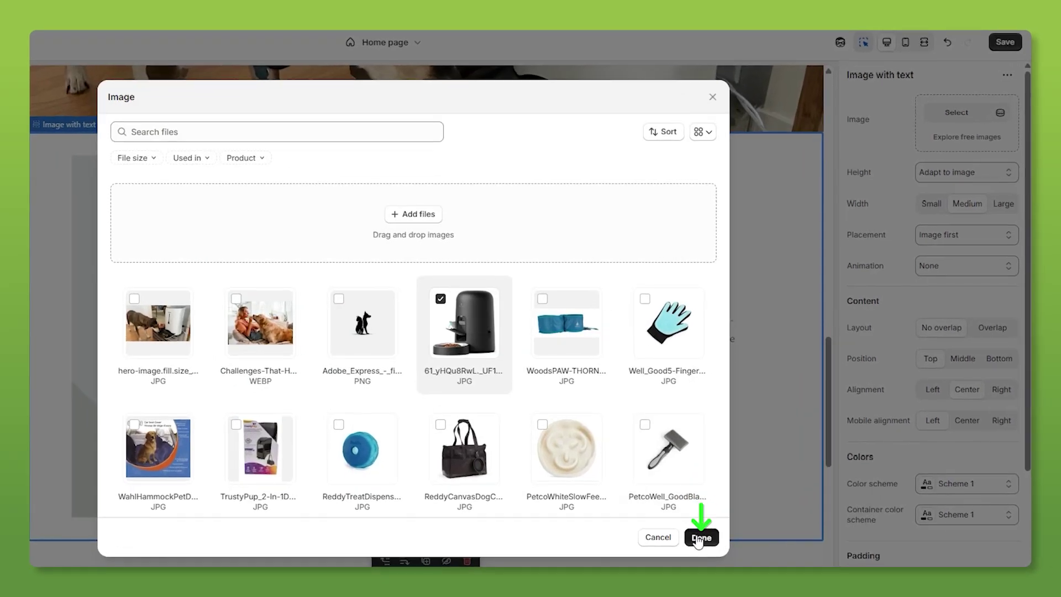
{"action": "left_click", "coordinate": [700, 538]}
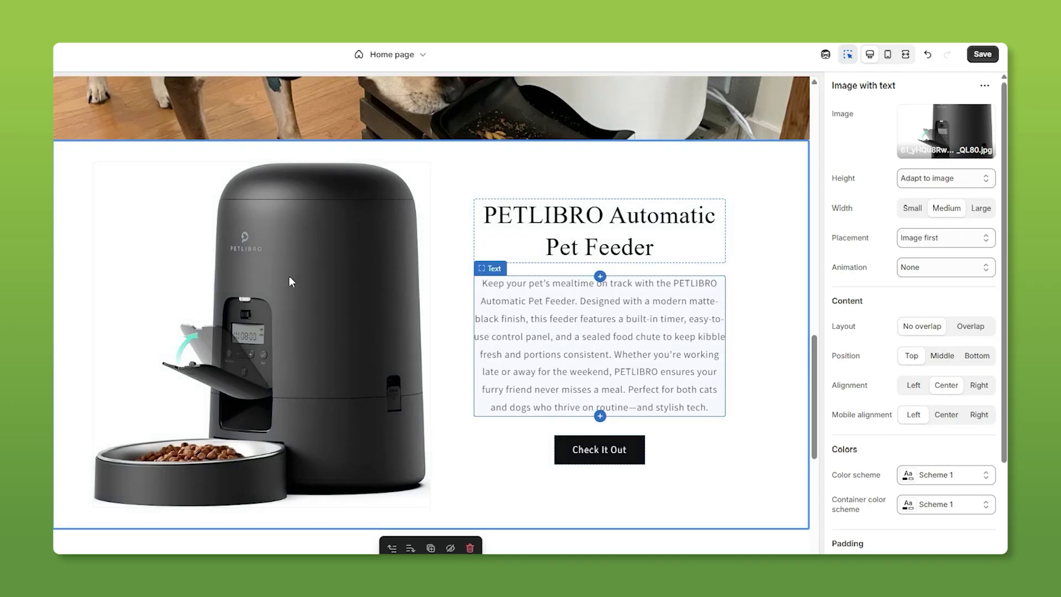
{"action": "scroll", "coordinate": [509, 277], "scroll_direction": "up", "scroll_amount": 8}
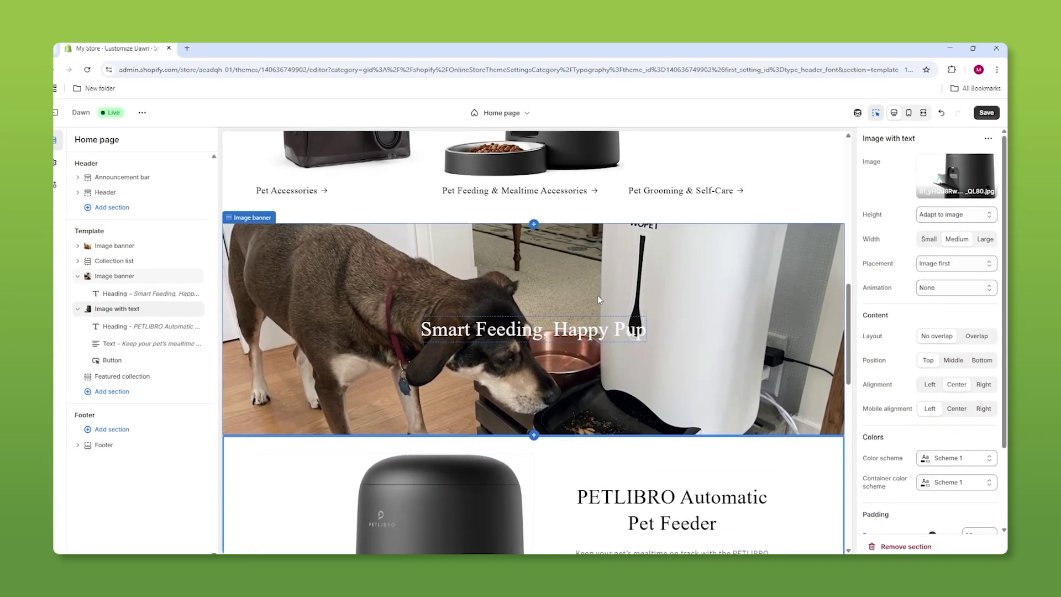
{"action": "scroll", "coordinate": [597, 295], "scroll_direction": "down", "scroll_amount": 1}
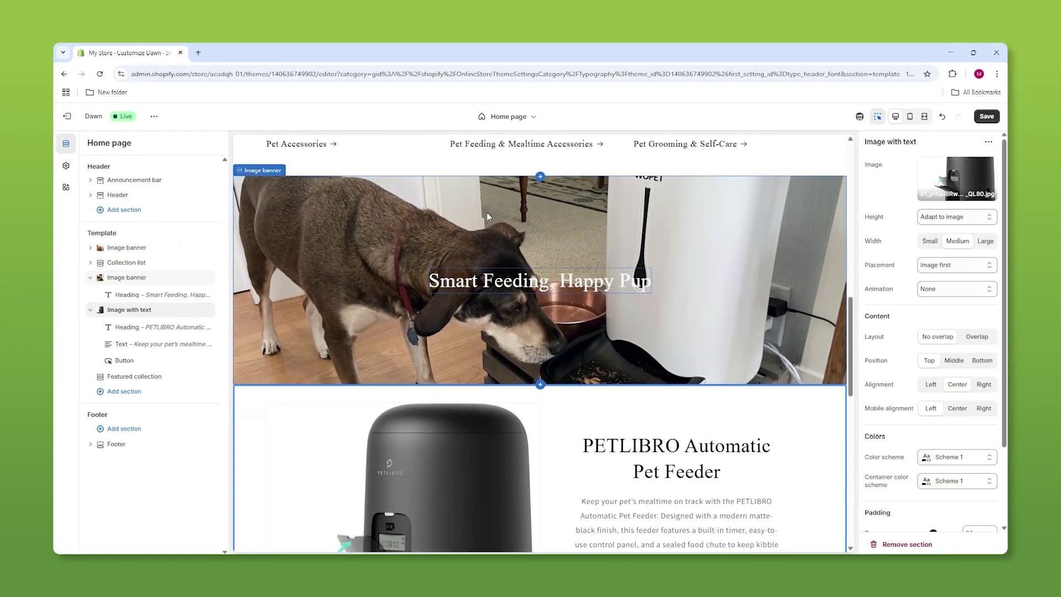
{"action": "scroll", "coordinate": [486, 216], "scroll_direction": "down", "scroll_amount": 4}
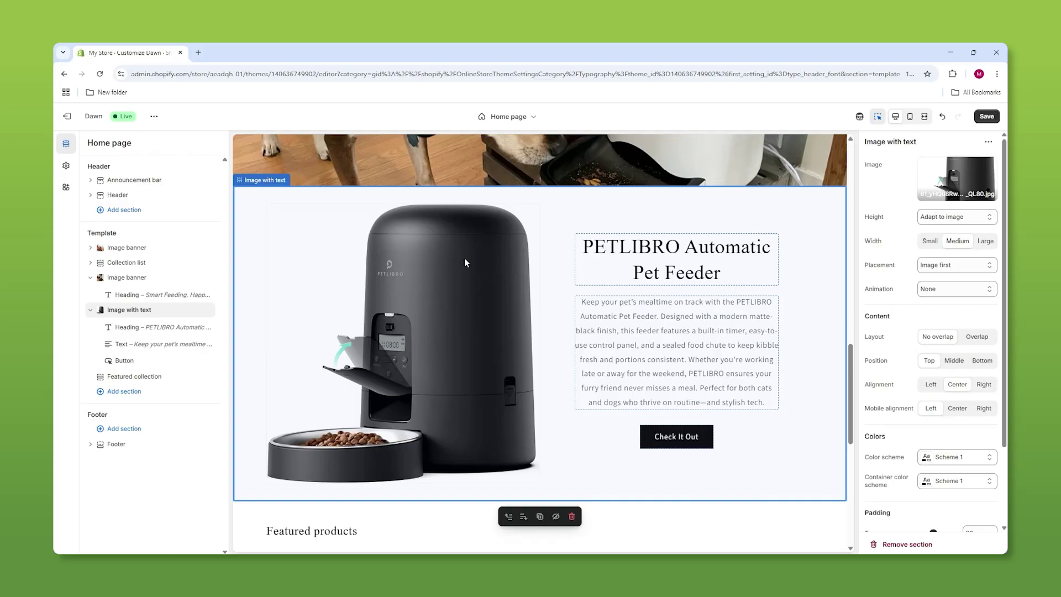
{"action": "key", "text": "ctrl+z"}
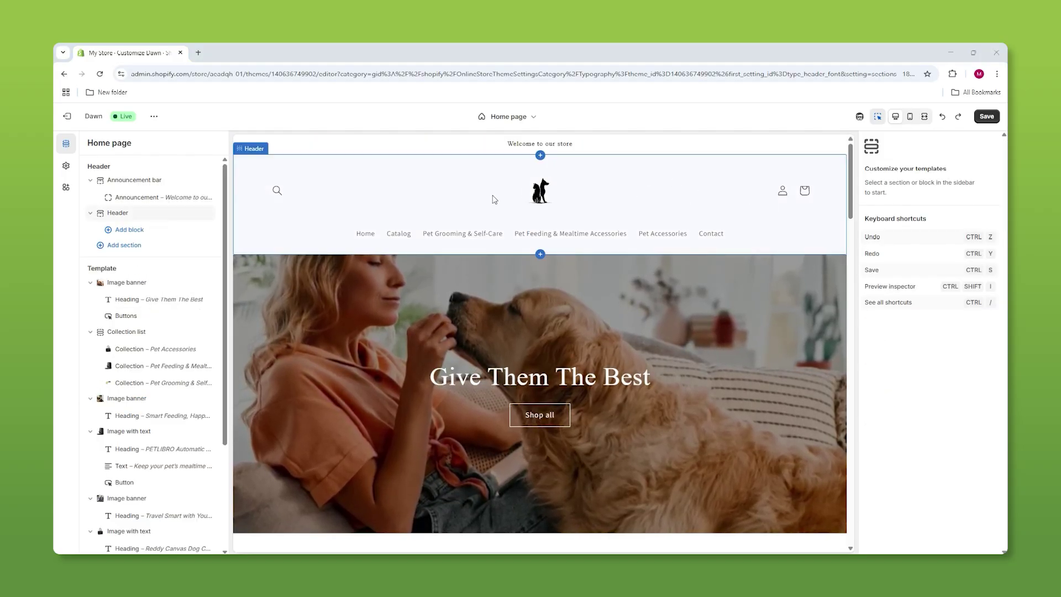
Edit Scheme 1 from the header settings to use the light grey #F5F5F5 background
{"action": "left_click", "coordinate": [699, 190]}
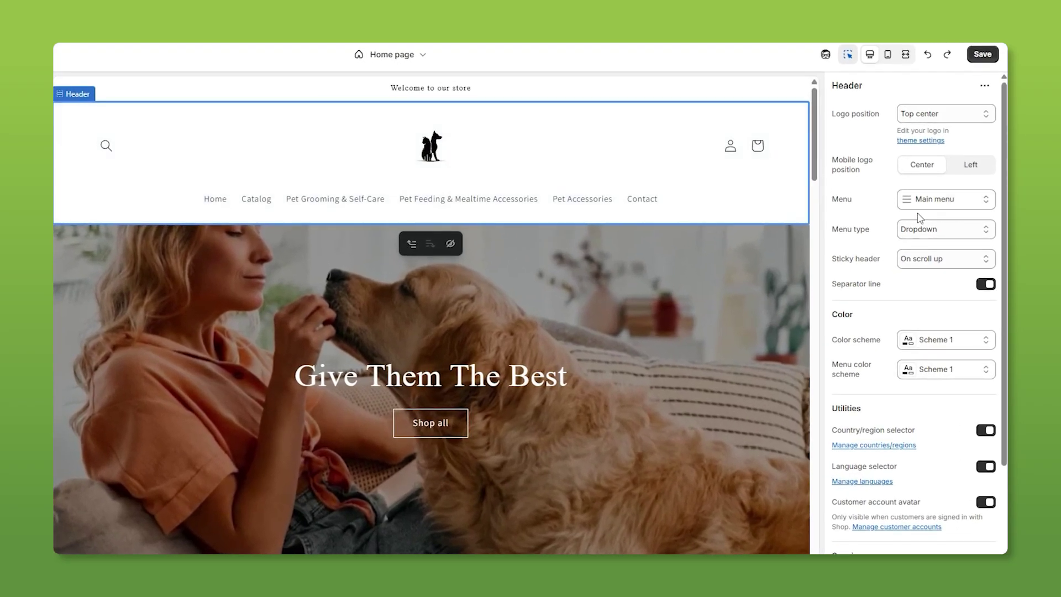
{"action": "left_click", "coordinate": [907, 340]}
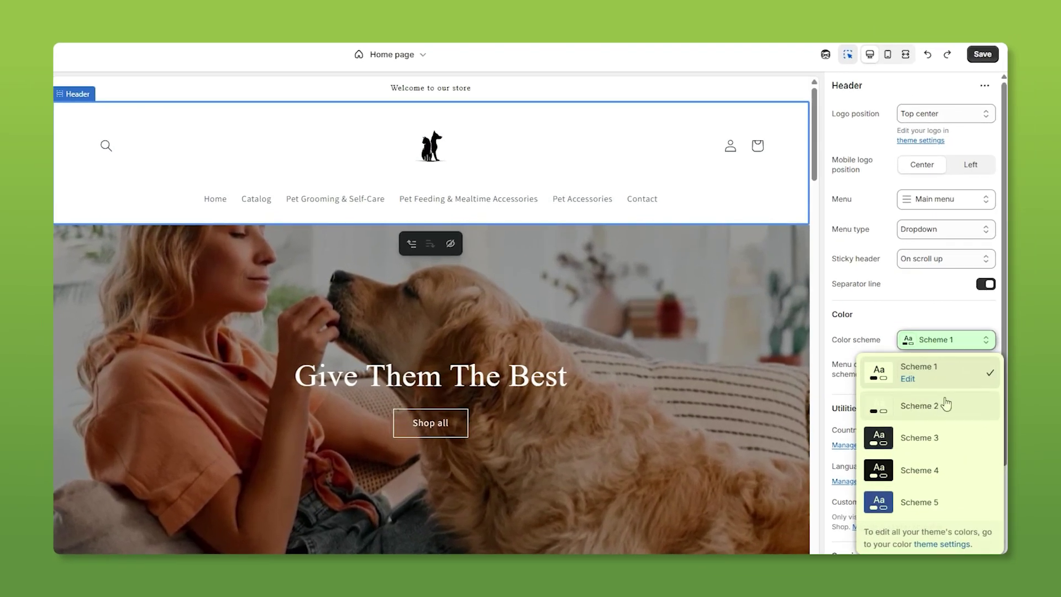
{"action": "left_click", "coordinate": [908, 379]}
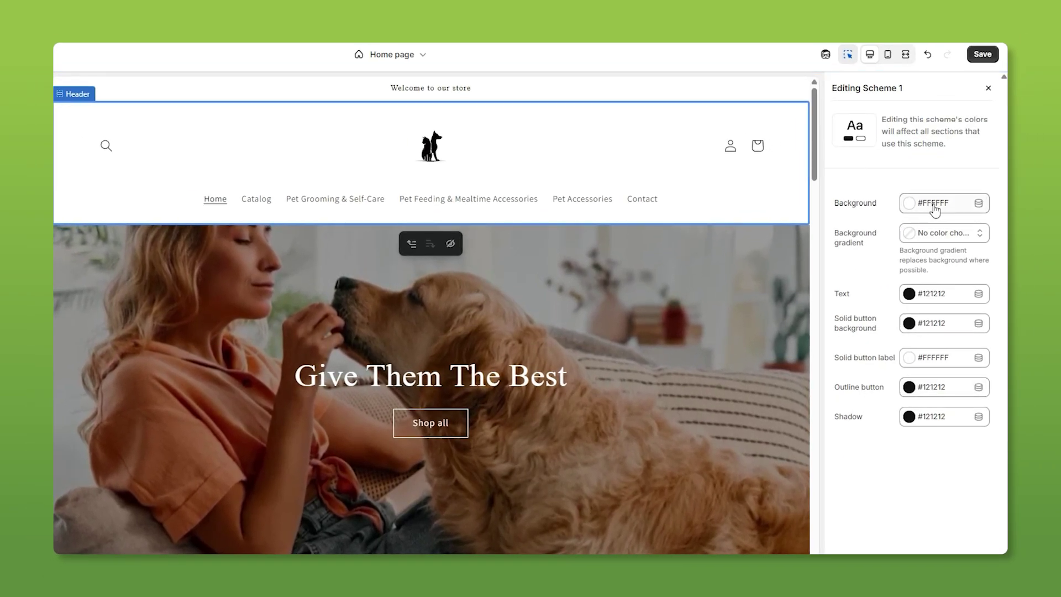
{"action": "left_click", "coordinate": [933, 202]}
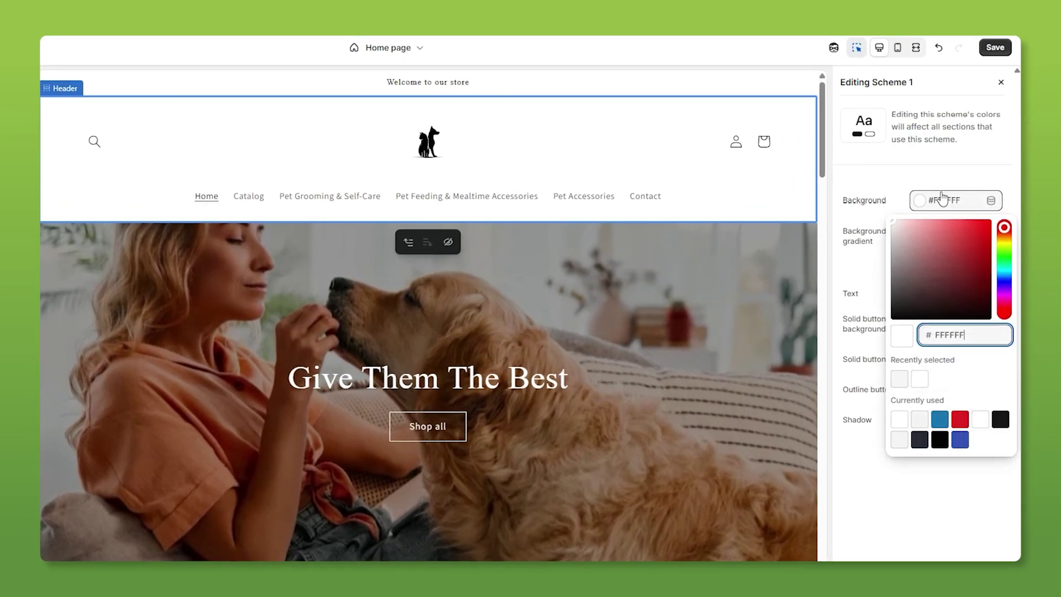
{"action": "left_click", "coordinate": [899, 379]}
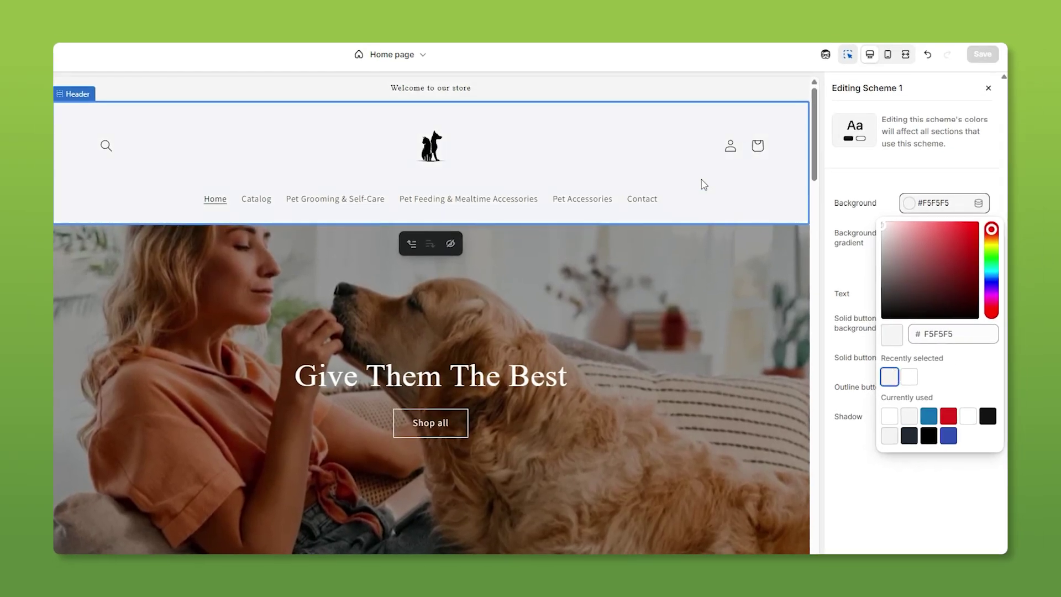
{"action": "scroll", "coordinate": [704, 185], "scroll_direction": "down", "scroll_amount": 5}
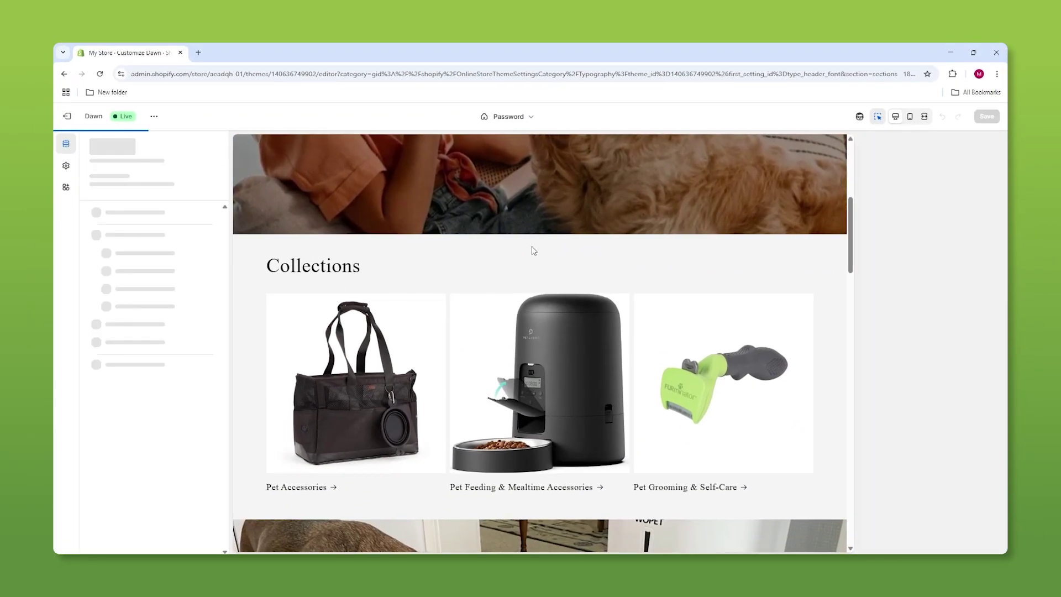
Set the PETLIBRO feeder section's container color scheme to Scheme 3
{"action": "scroll", "coordinate": [534, 251], "scroll_direction": "up", "scroll_amount": 5}
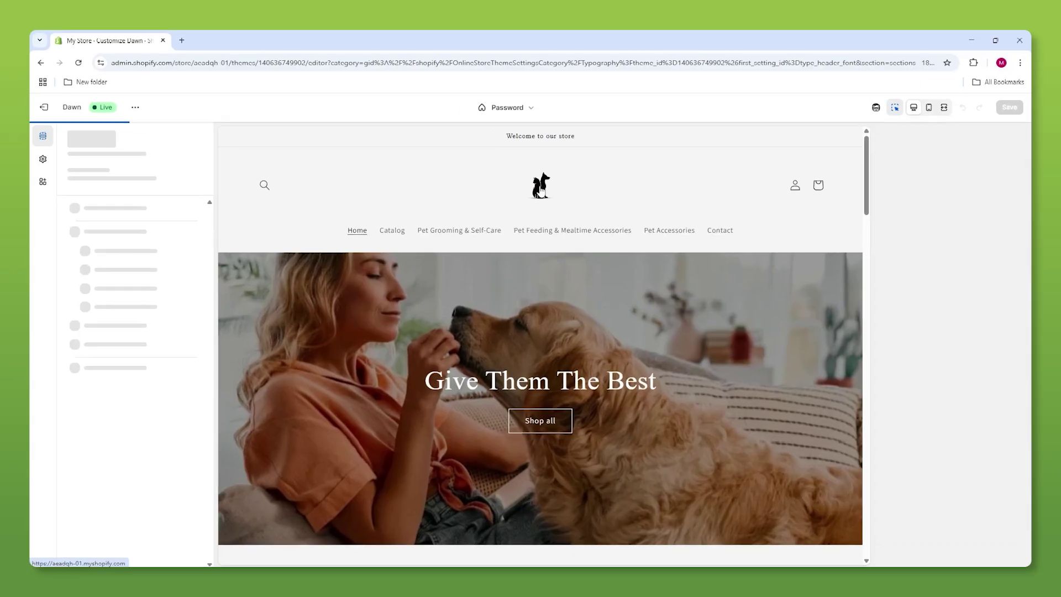
{"action": "left_click", "coordinate": [541, 196]}
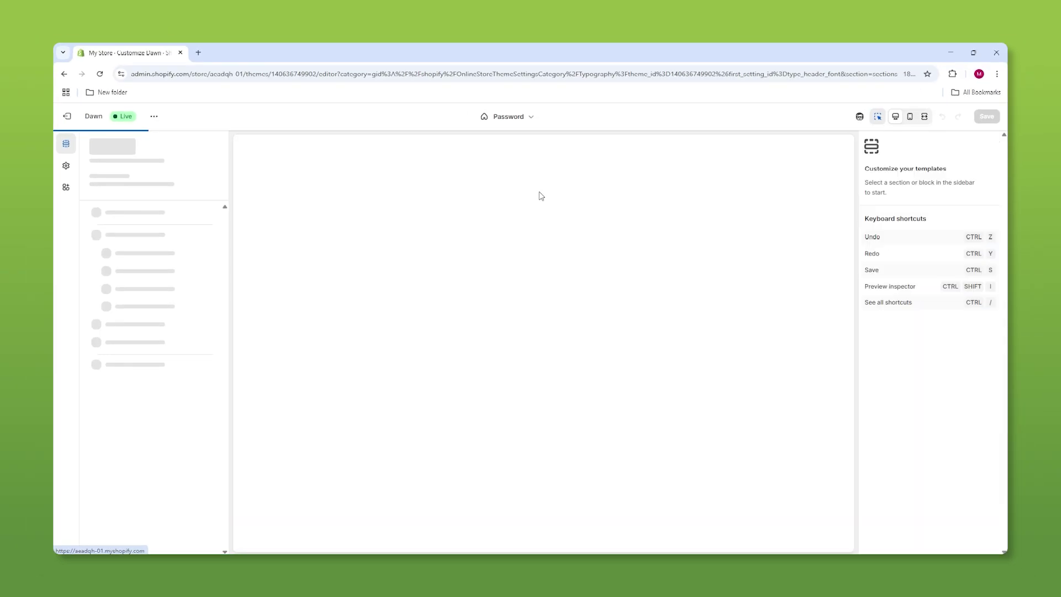
{"action": "scroll", "coordinate": [539, 203], "scroll_direction": "down", "scroll_amount": 10}
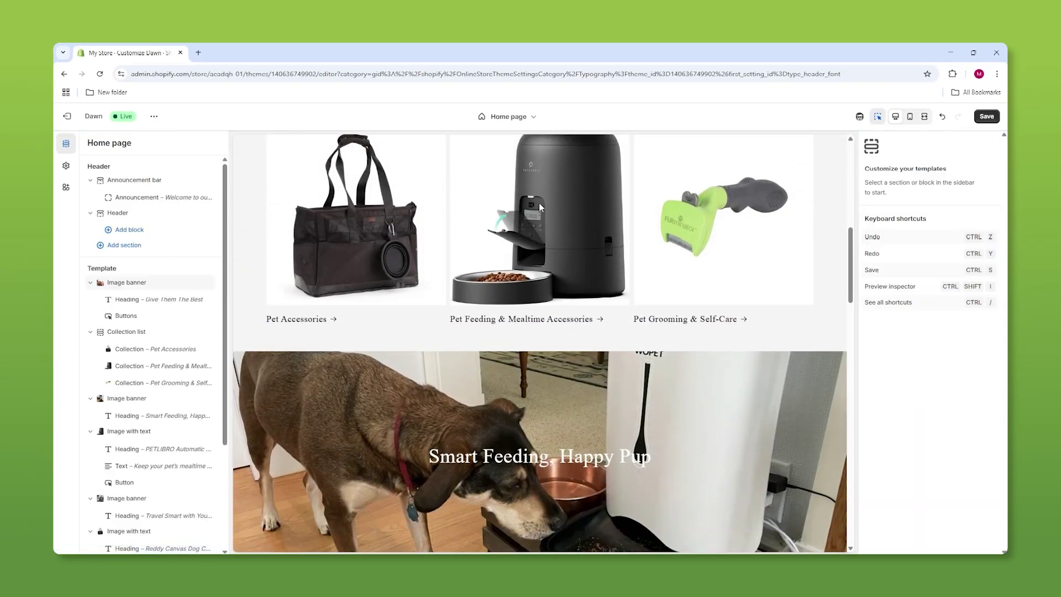
{"action": "scroll", "coordinate": [539, 206], "scroll_direction": "down", "scroll_amount": 8}
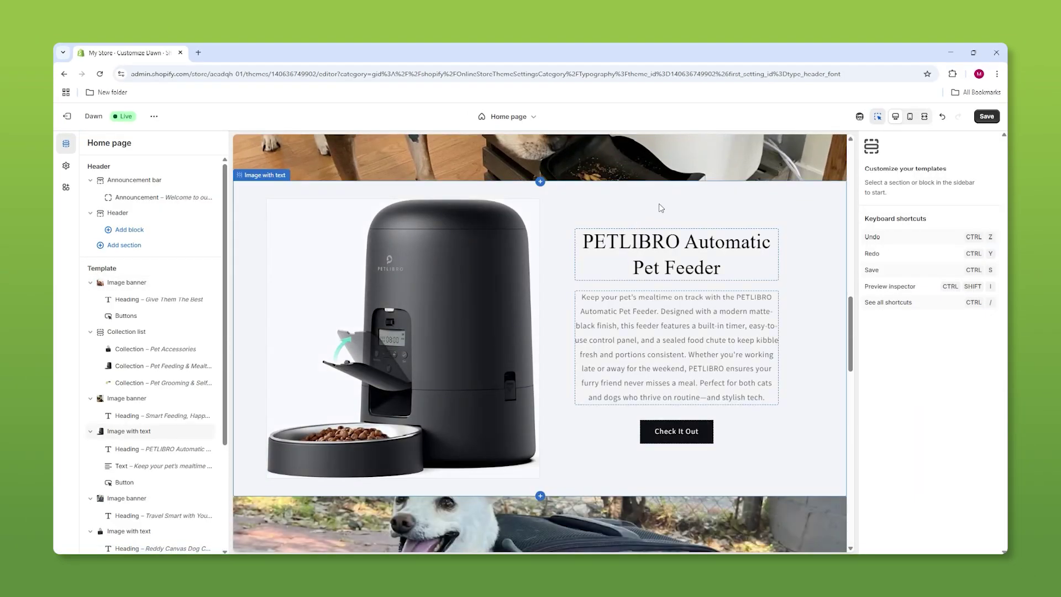
{"action": "left_click", "coordinate": [661, 208]}
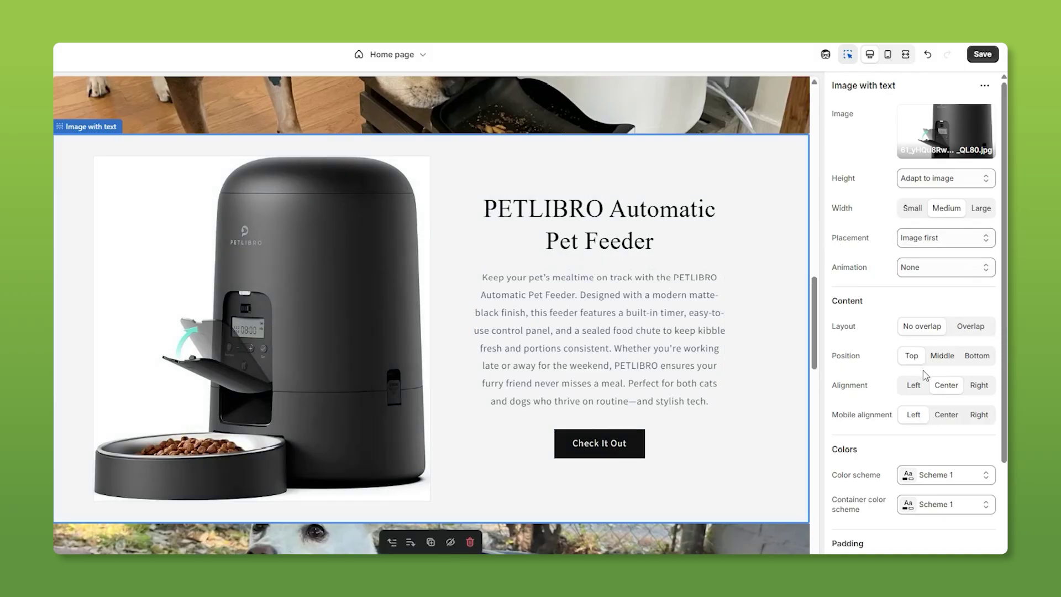
{"action": "scroll", "coordinate": [928, 443], "scroll_direction": "down", "scroll_amount": 1}
{"action": "left_click", "coordinate": [930, 452]}
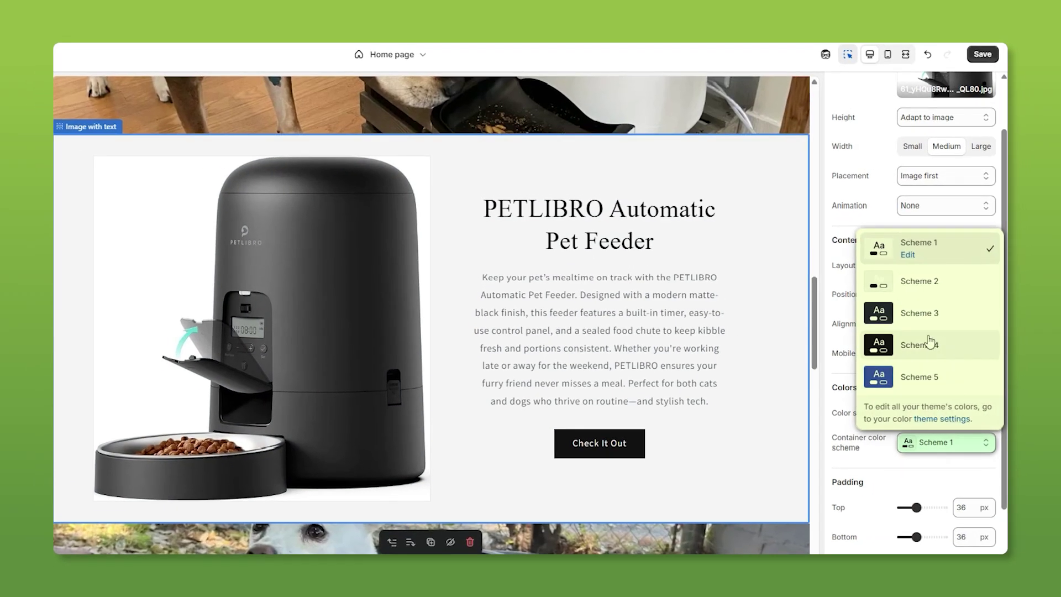
{"action": "left_click", "coordinate": [938, 312]}
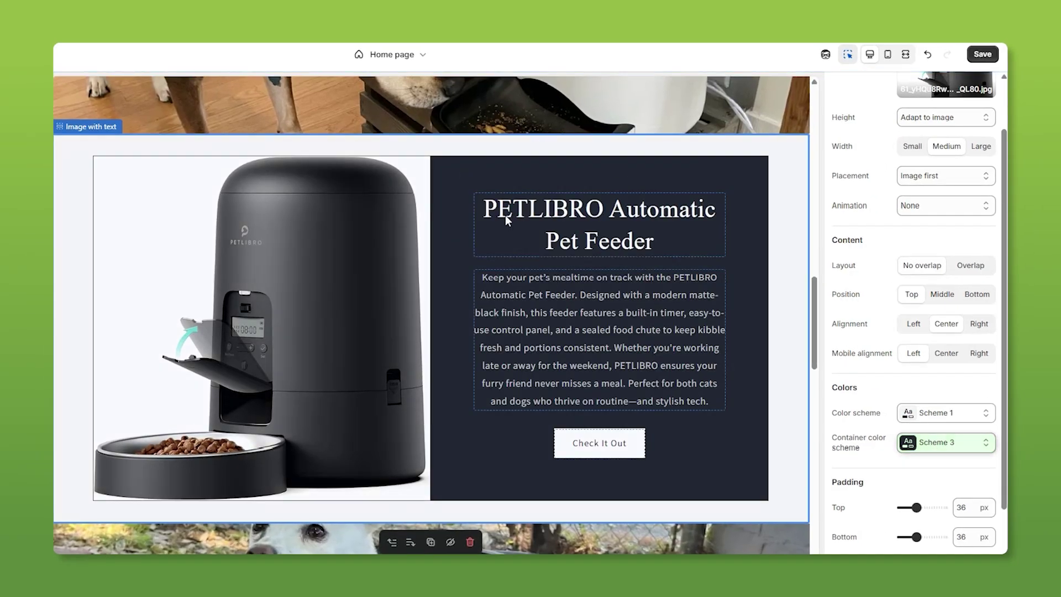
Set the Reddy Canvas Dog Carrier Tote section's container color scheme to Scheme 3
{"action": "scroll", "coordinate": [506, 214], "scroll_direction": "up", "scroll_amount": 5}
{"action": "scroll", "coordinate": [575, 198], "scroll_direction": "down", "scroll_amount": 15}
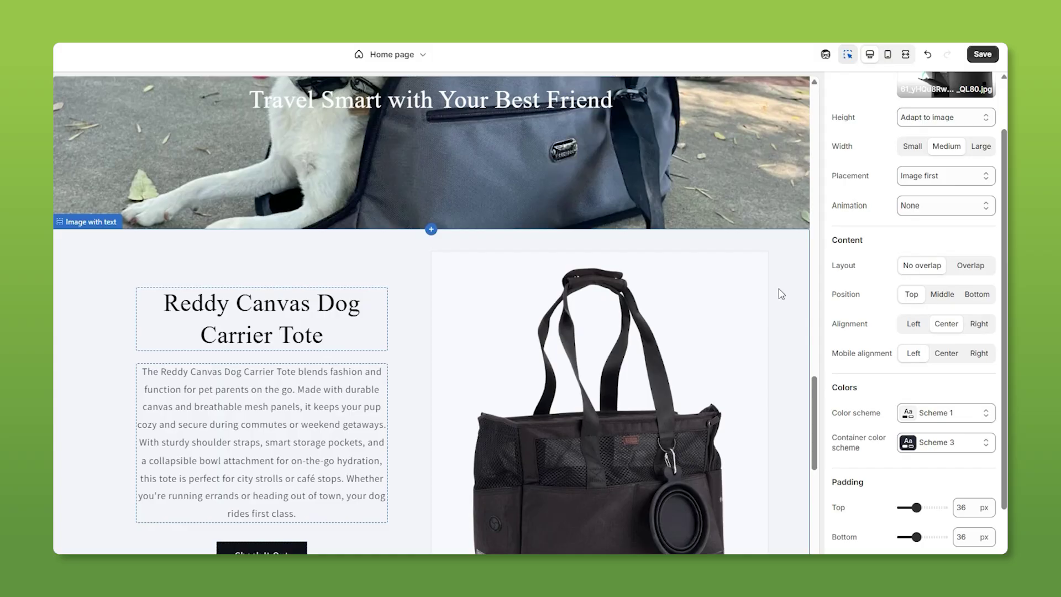
{"action": "left_click", "coordinate": [781, 294]}
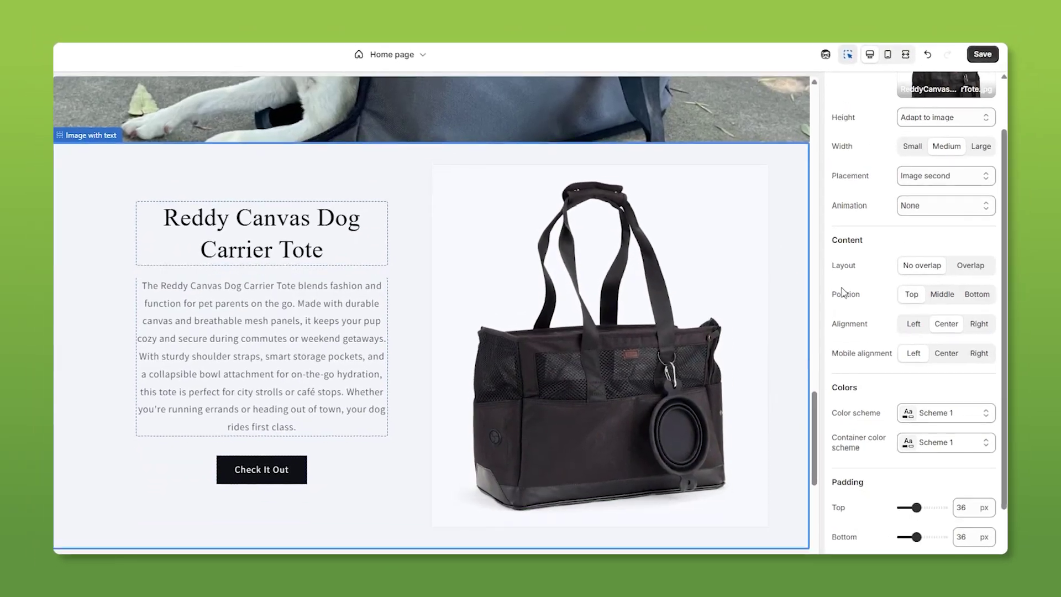
{"action": "left_click", "coordinate": [957, 446]}
{"action": "left_click", "coordinate": [907, 310]}
{"action": "scroll", "coordinate": [671, 337], "scroll_direction": "down", "scroll_amount": 8}
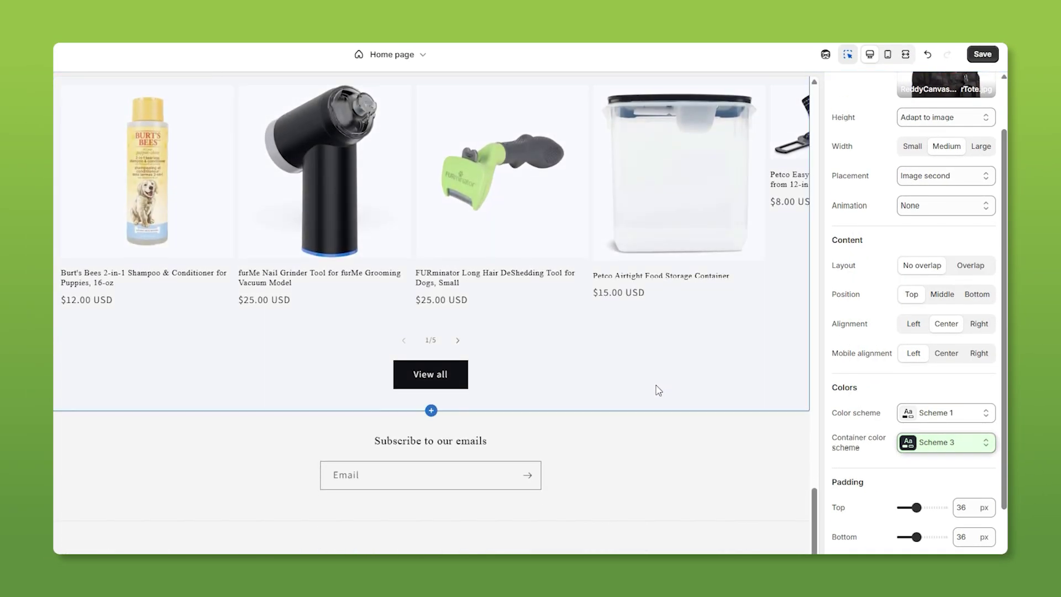
{"action": "scroll", "coordinate": [656, 386], "scroll_direction": "up", "scroll_amount": 12}
{"action": "scroll", "coordinate": [657, 387], "scroll_direction": "up", "scroll_amount": 3}
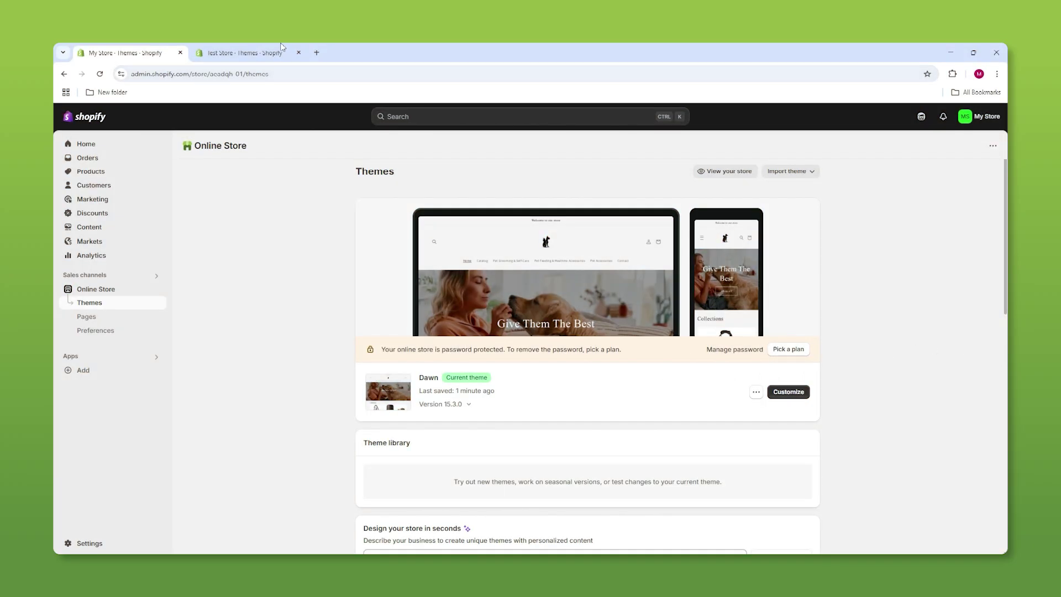
Remove the test store's password protection from its Themes page so the online store is public
{"action": "left_click", "coordinate": [244, 53]}
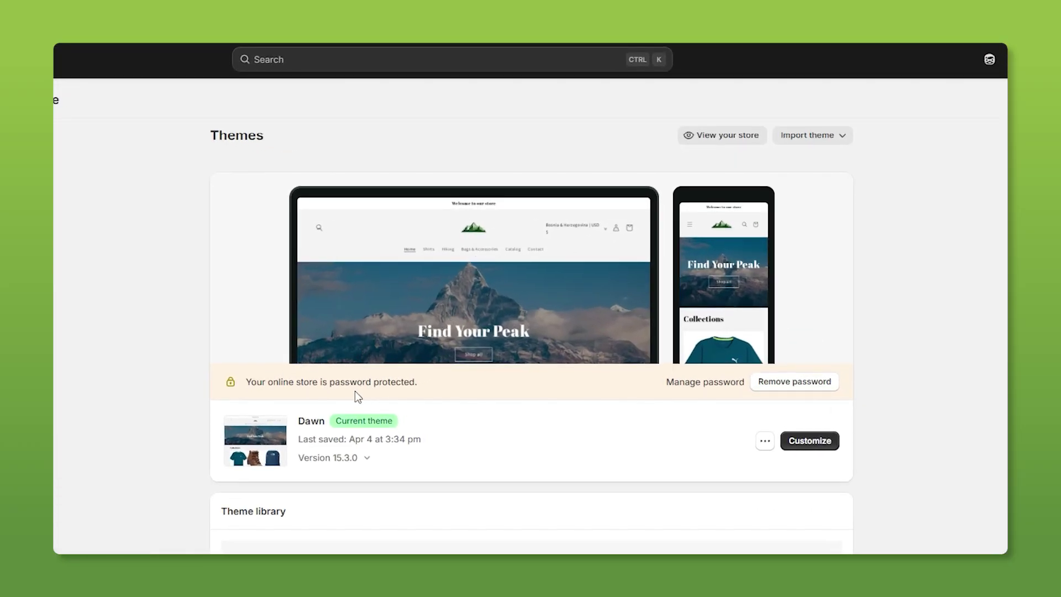
{"action": "left_click", "coordinate": [814, 386]}
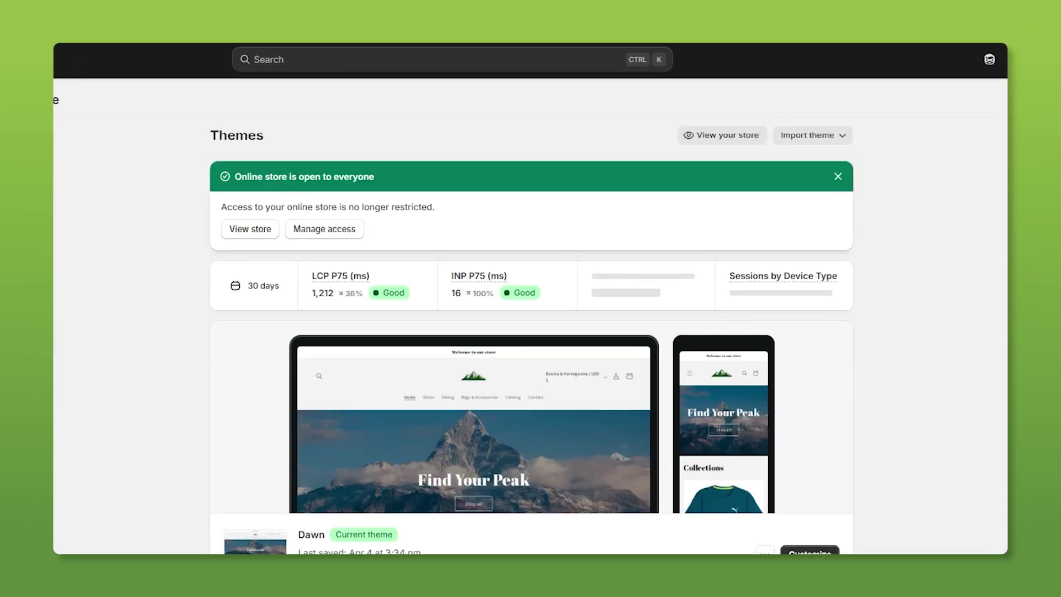